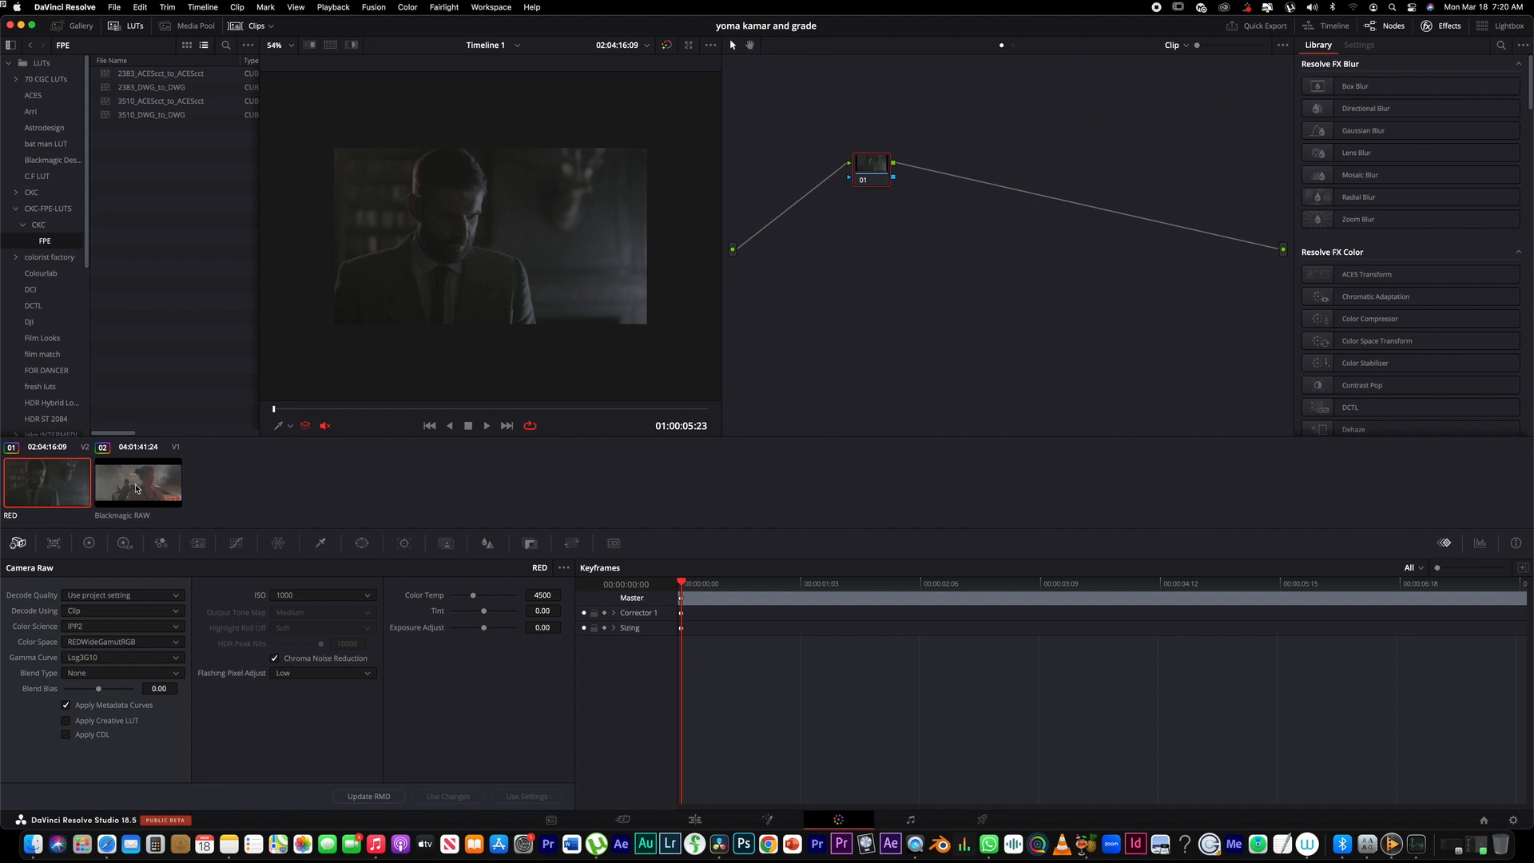
- Select the RED clip, widen the node graph and hide the LUT browser
click(41, 489)
drag(721, 148, 640, 148)
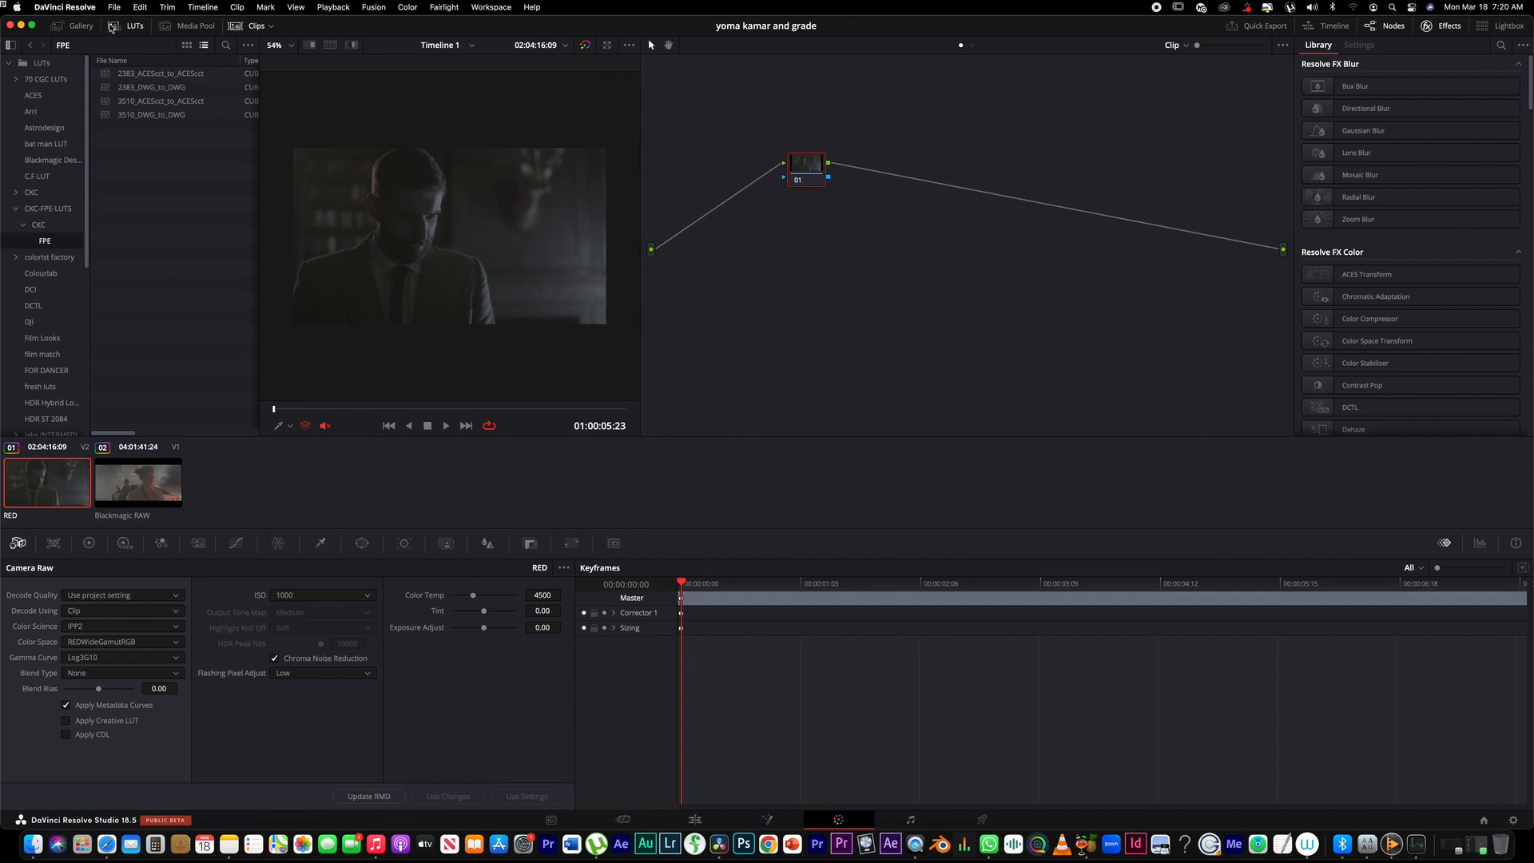
click(136, 27)
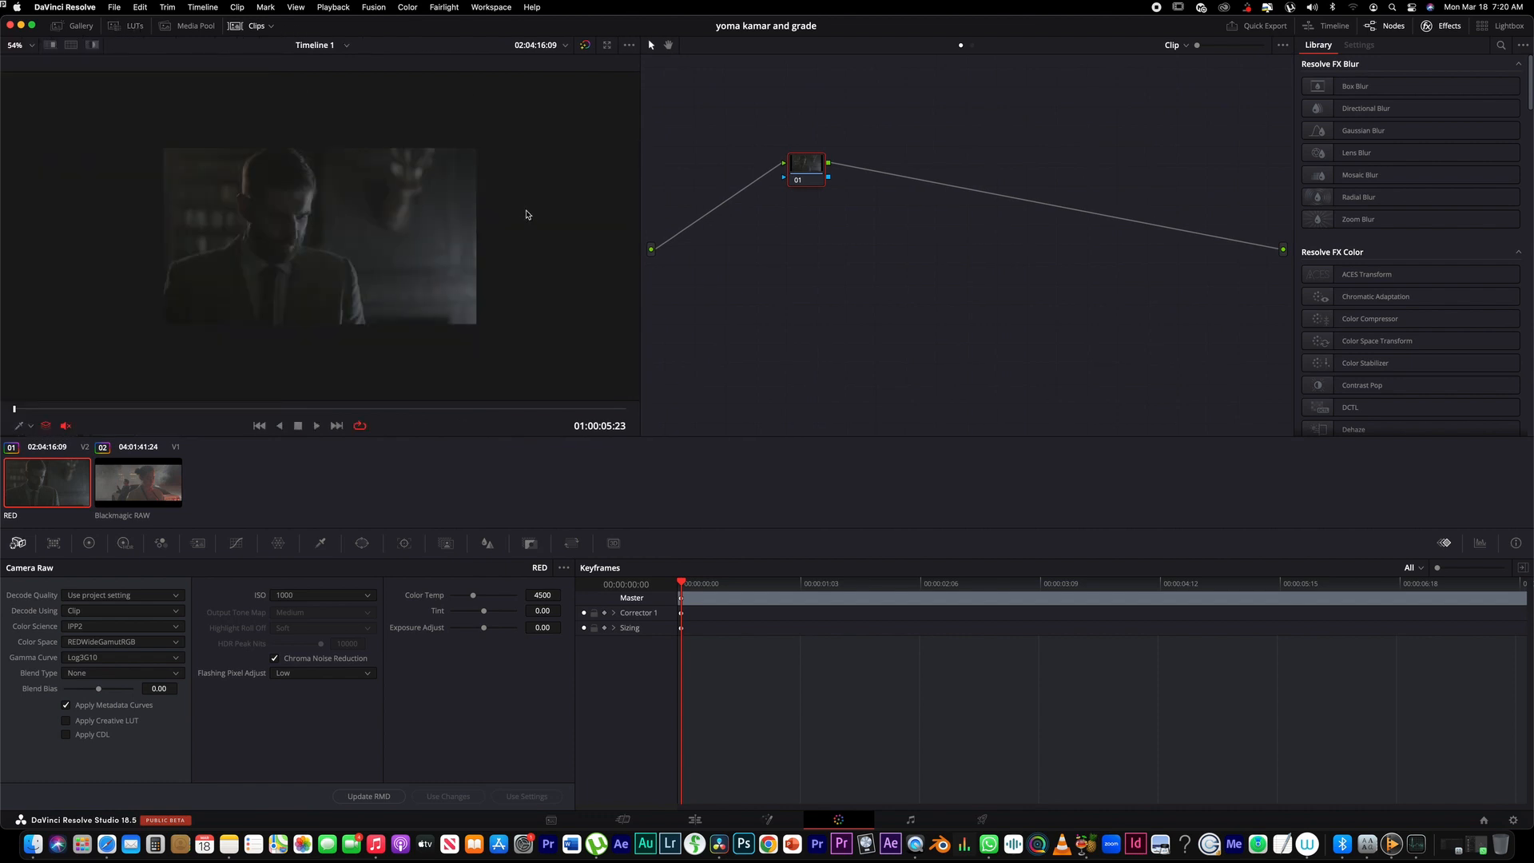
scroll(537, 231, up, 3)
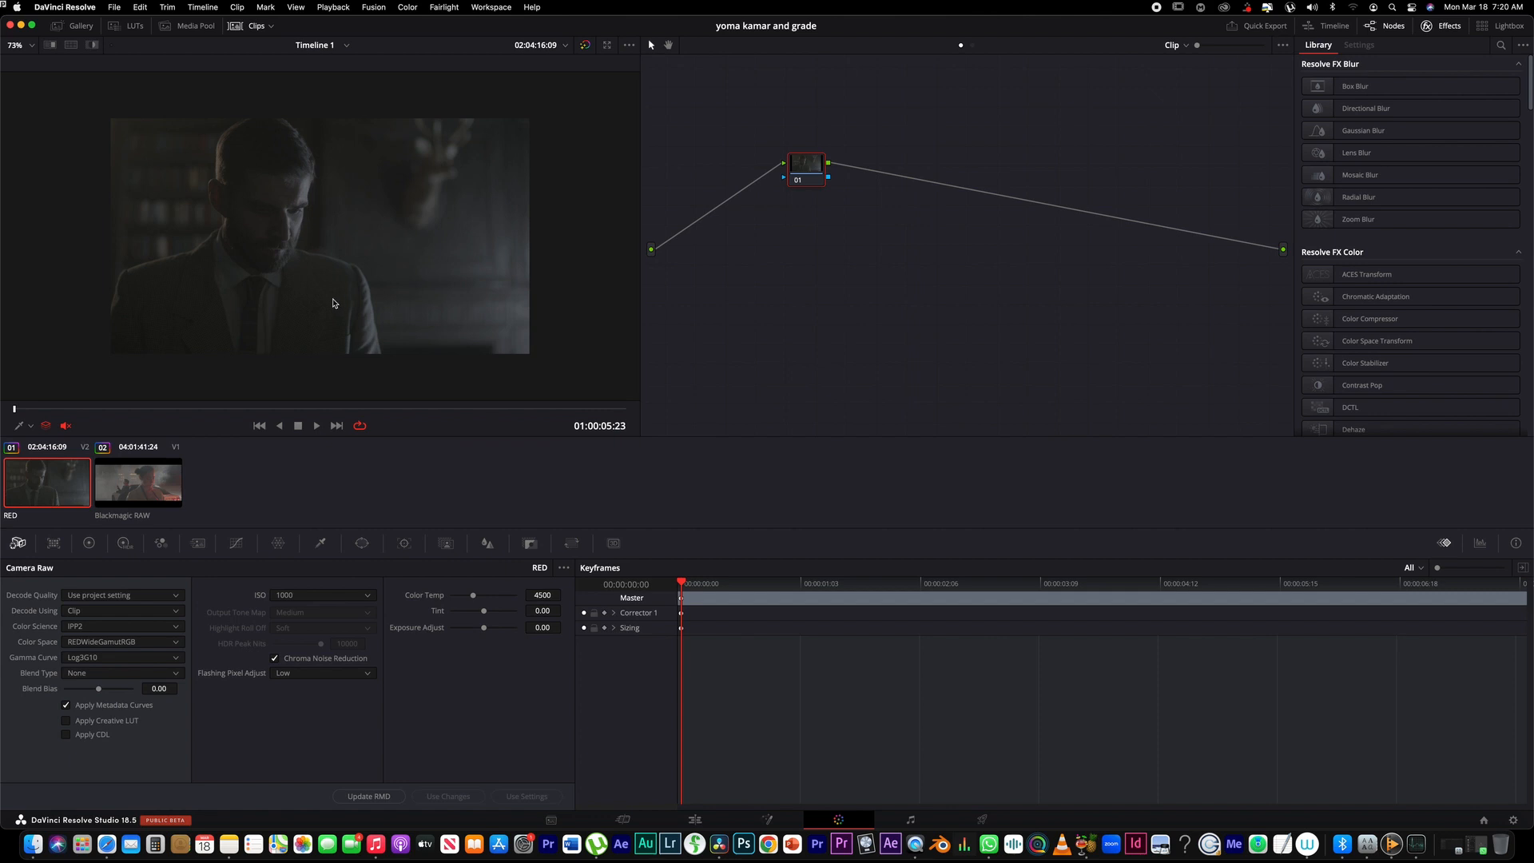
- On node 01, raise the primaries contrast to 1.402 and lower the pivot to 0.215
drag(807, 168, 815, 210)
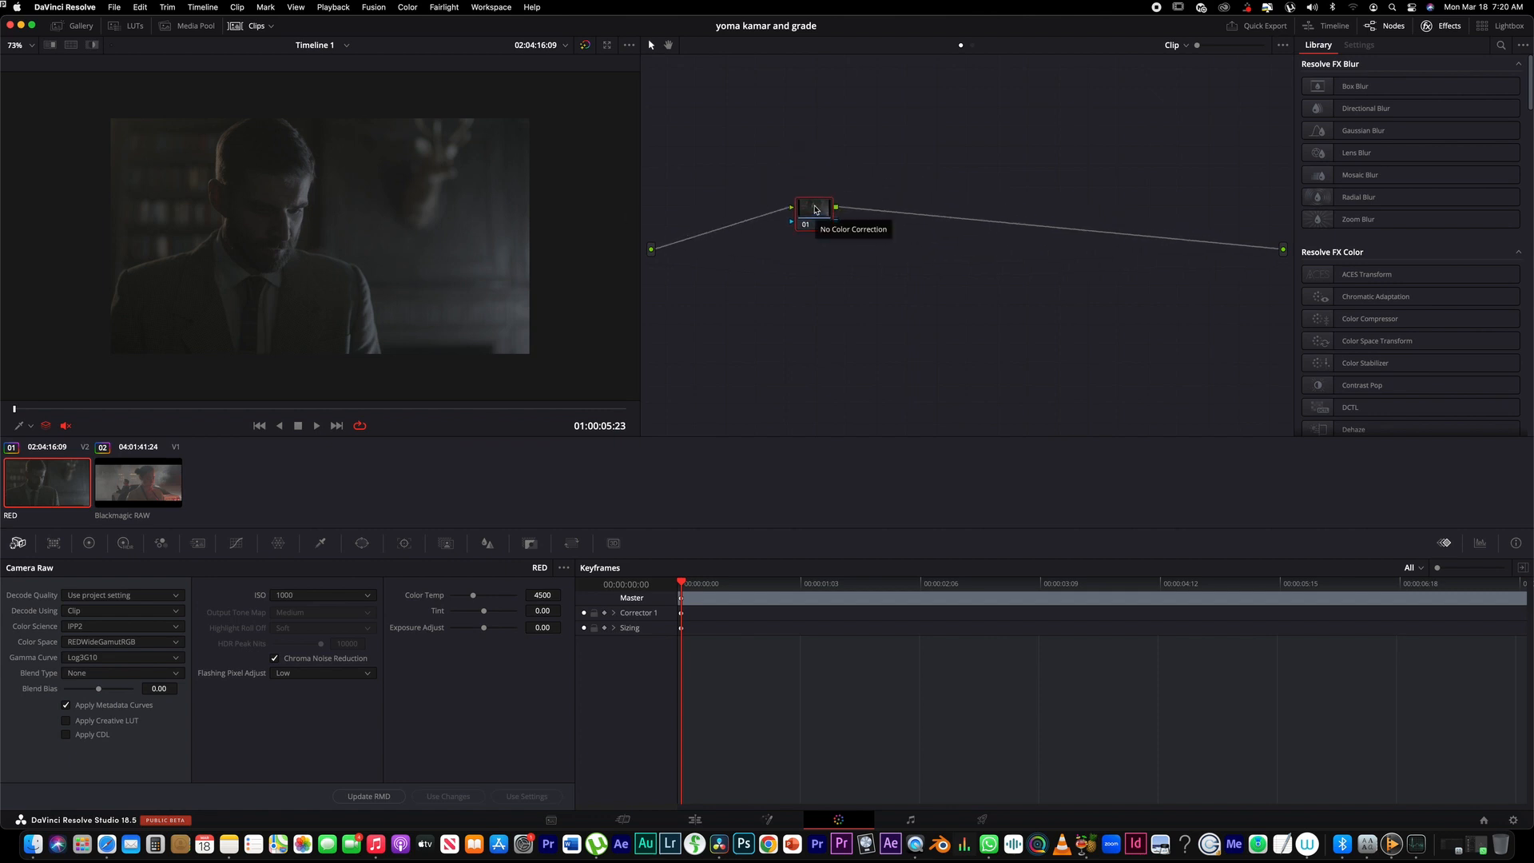
click(88, 549)
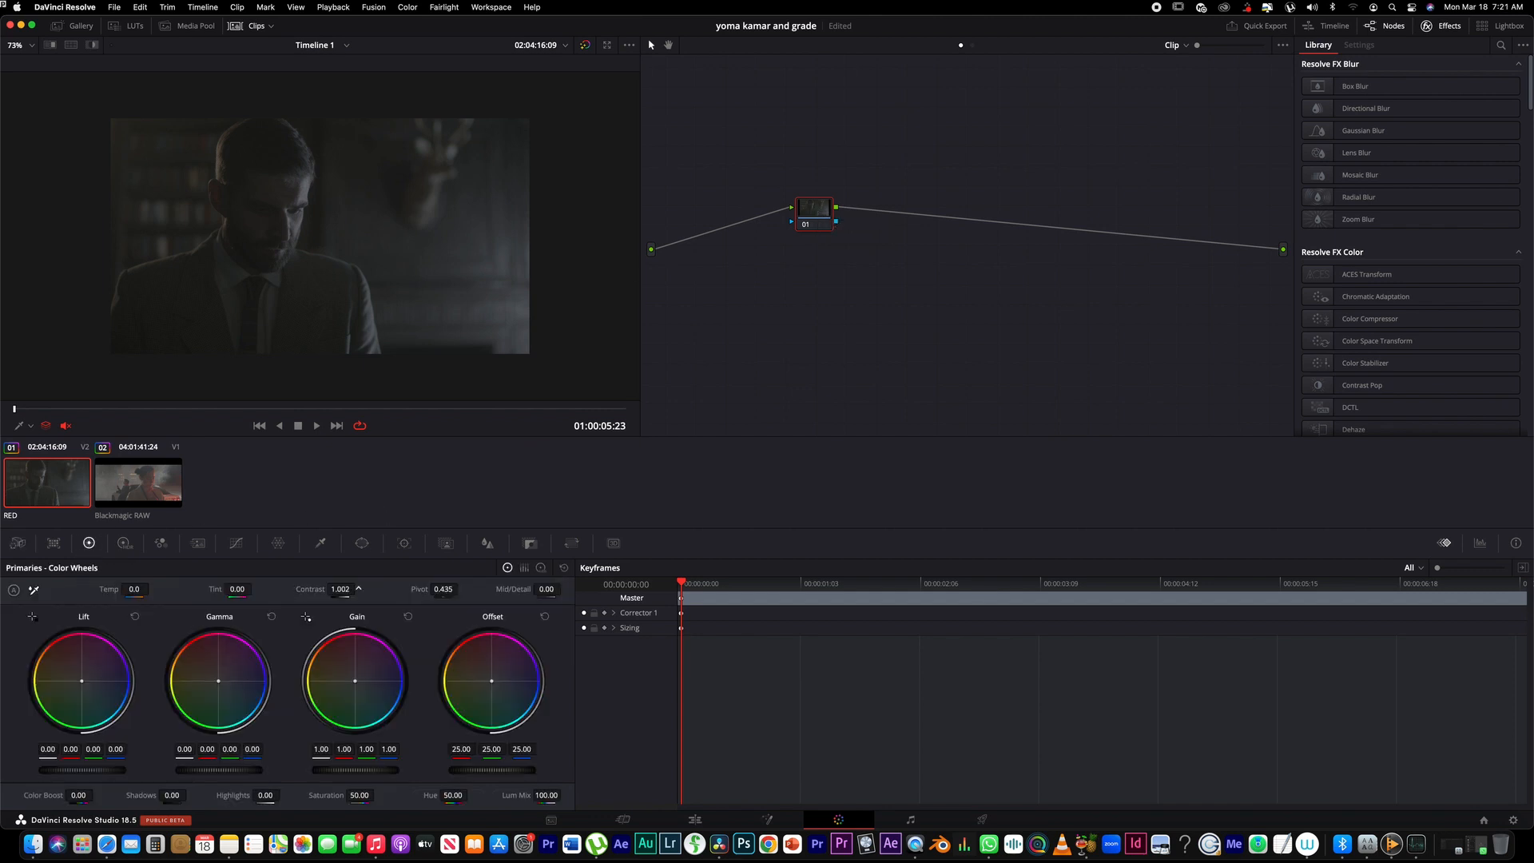
drag(359, 588, 388, 589)
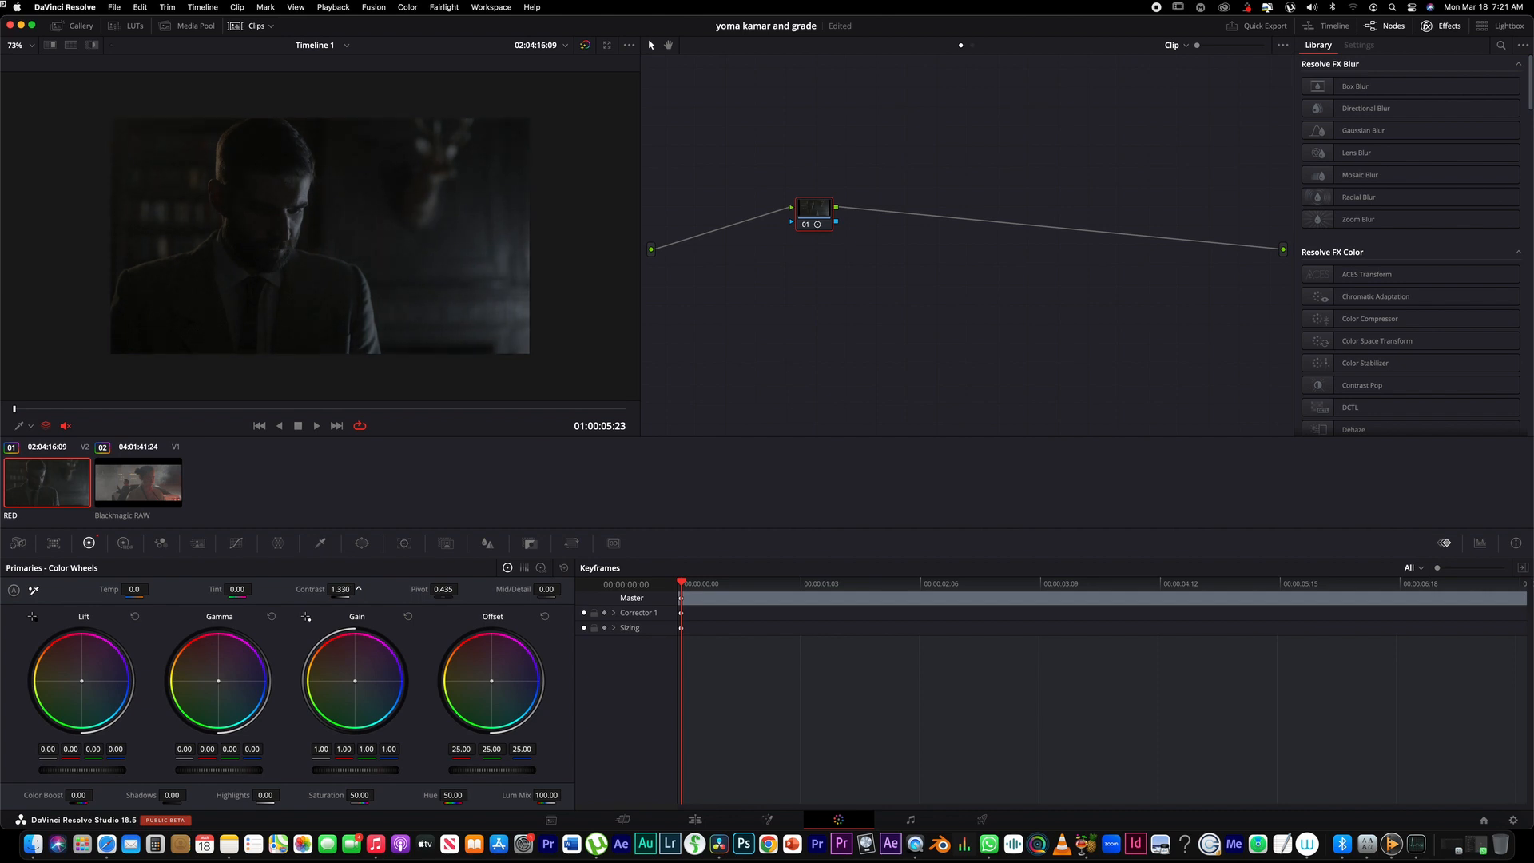
drag(442, 589, 423, 589)
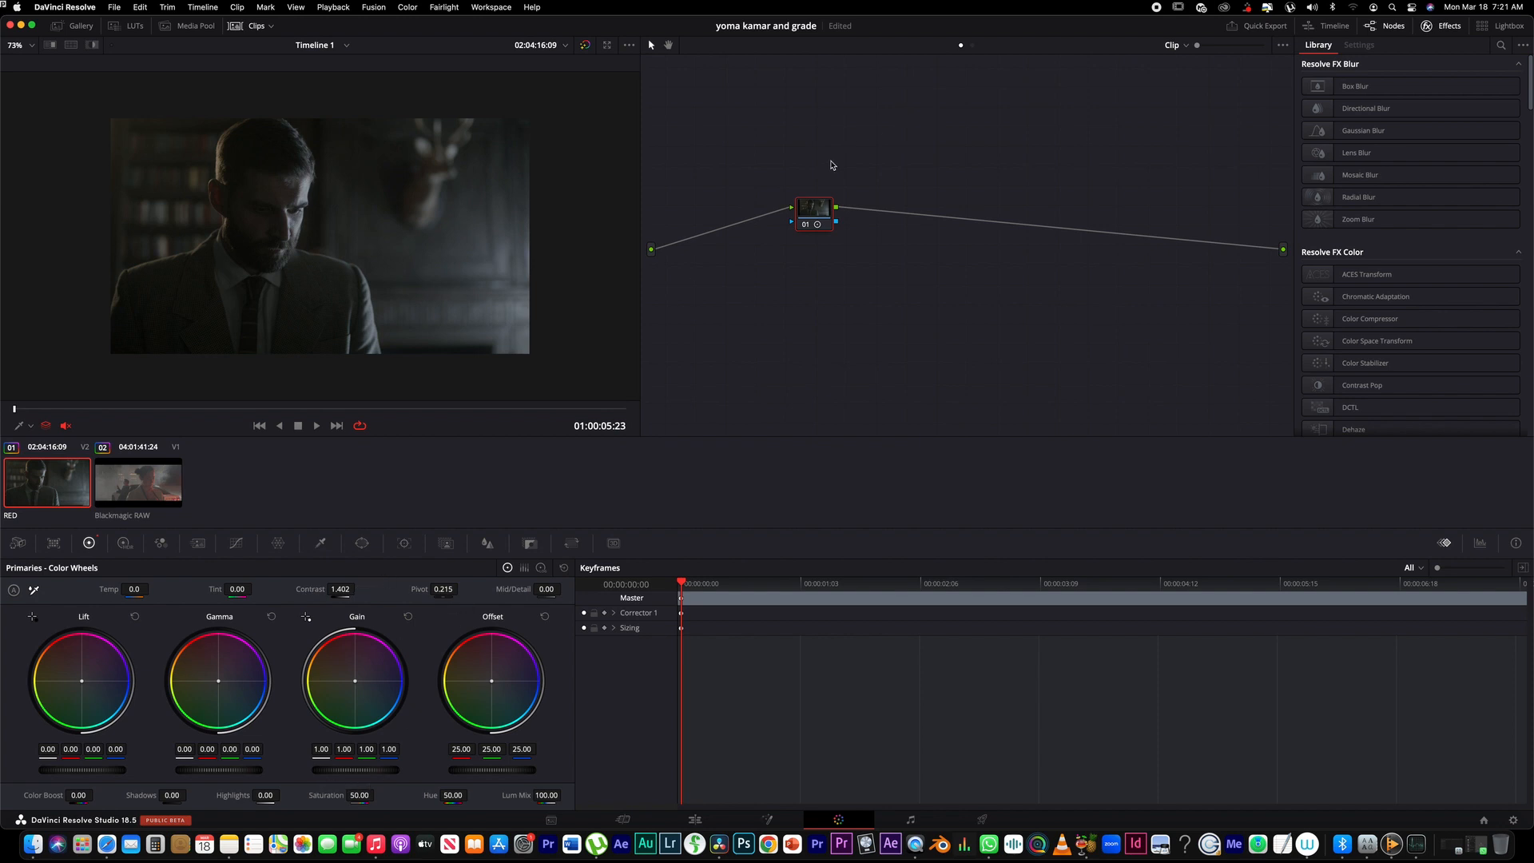
- Add a second serial node and raise its saturation
key(alt+s)
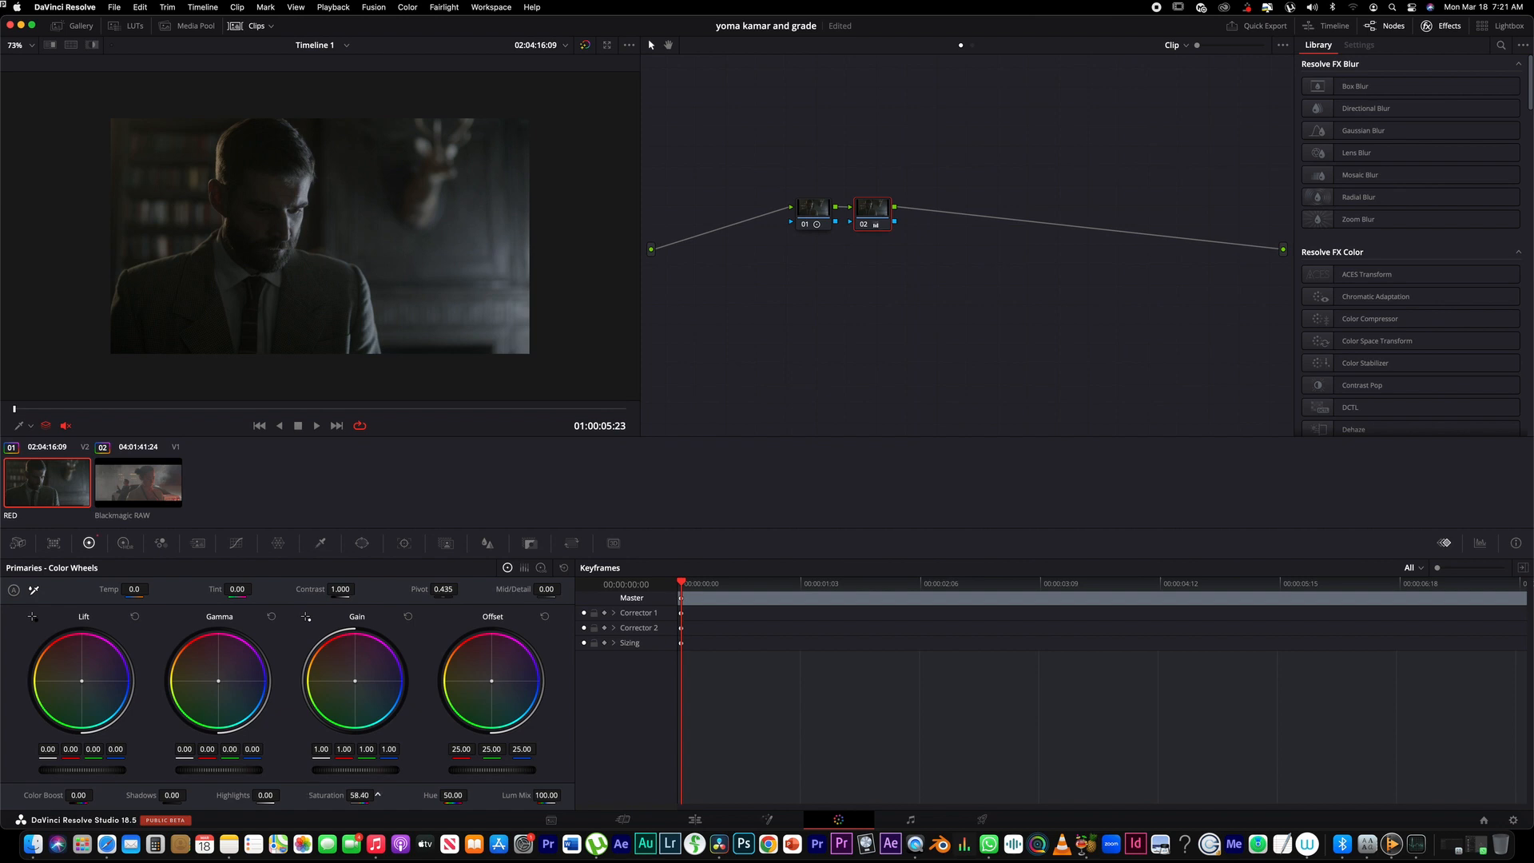
drag(360, 795, 364, 795)
drag(360, 795, 364, 795)
- Add a third serial node and show the video scopes in a floating window
key(alt+s)
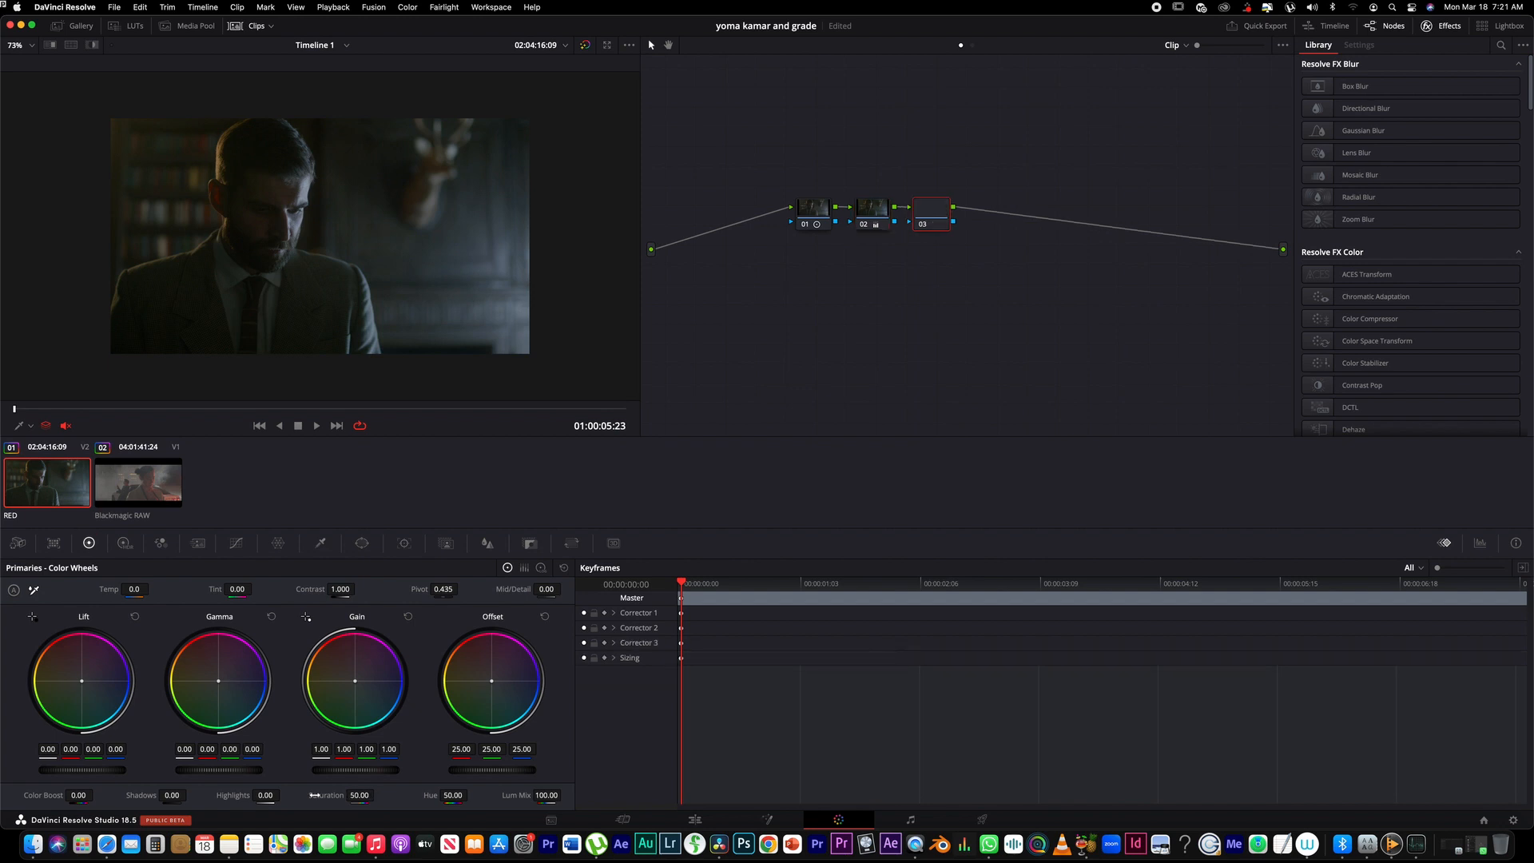
click(1479, 544)
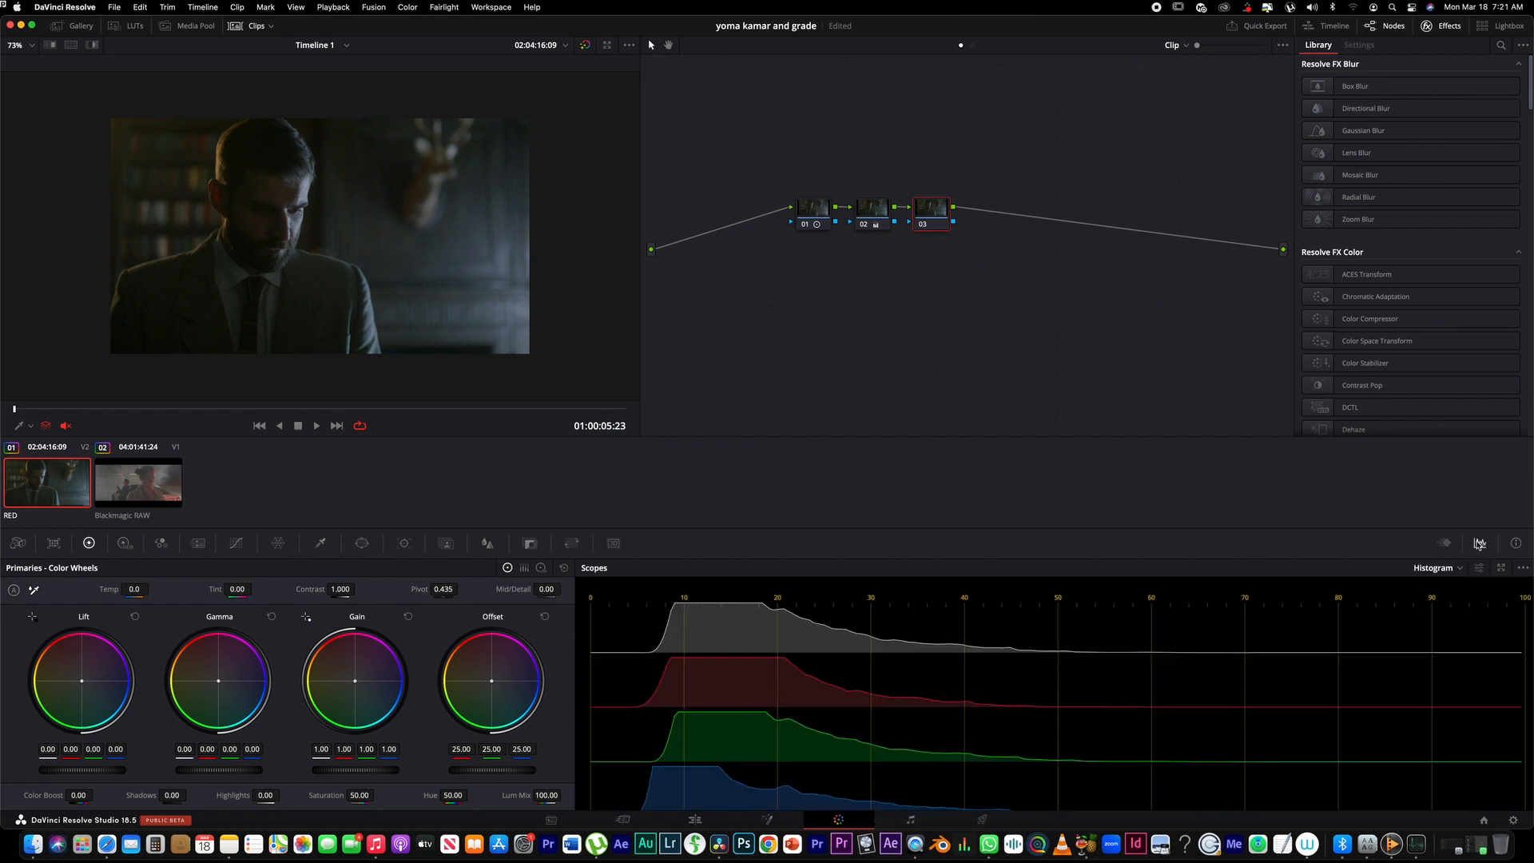
click(1502, 569)
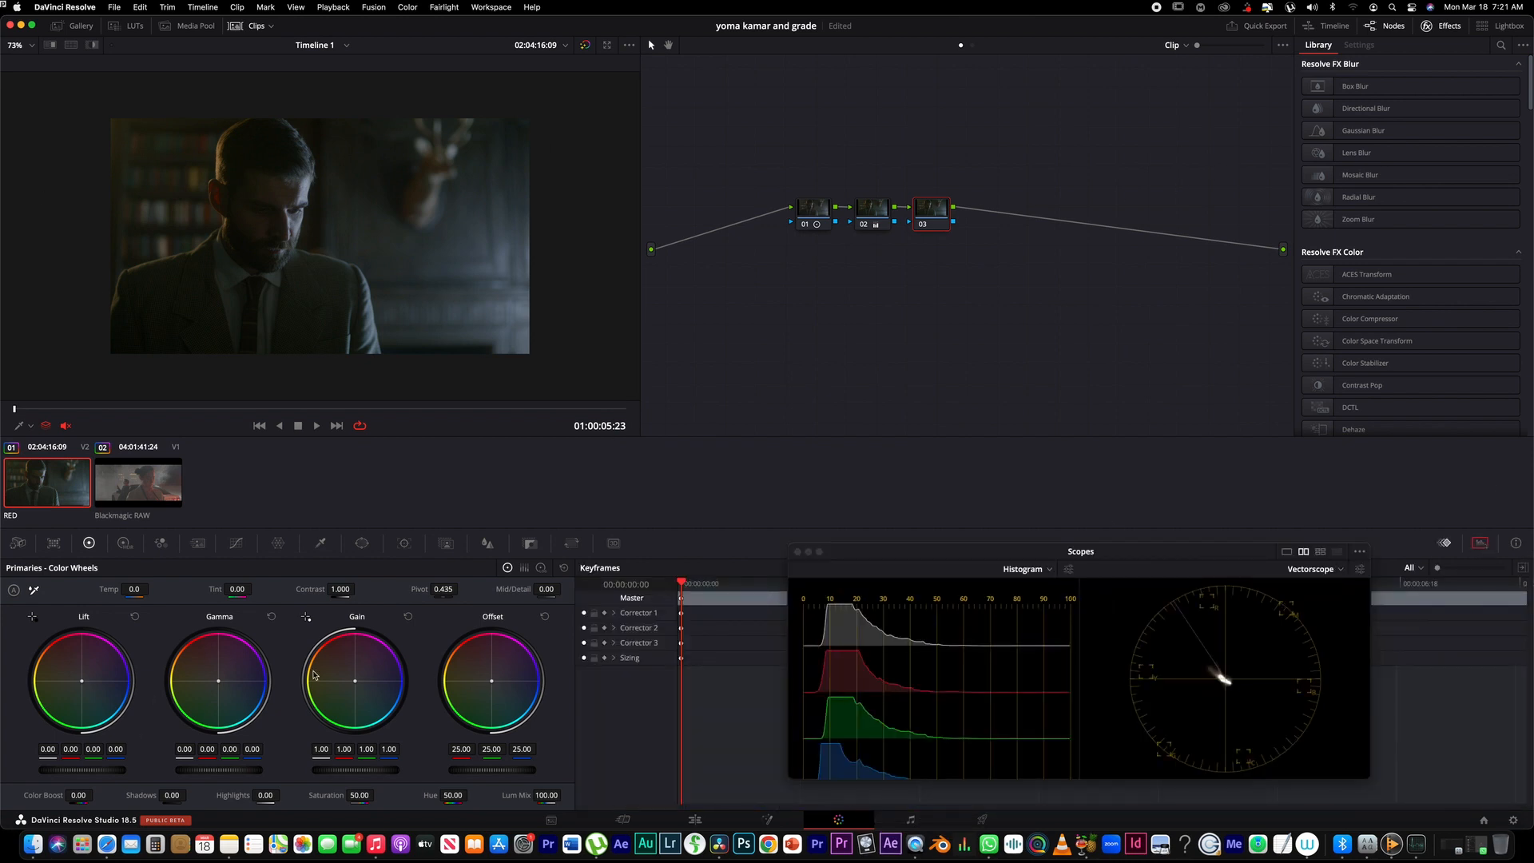
- Shift the third node's offset color balance to 25.51 red, 24.17 green and 26.97 blue
drag(490, 689, 495, 683)
drag(494, 684, 495, 684)
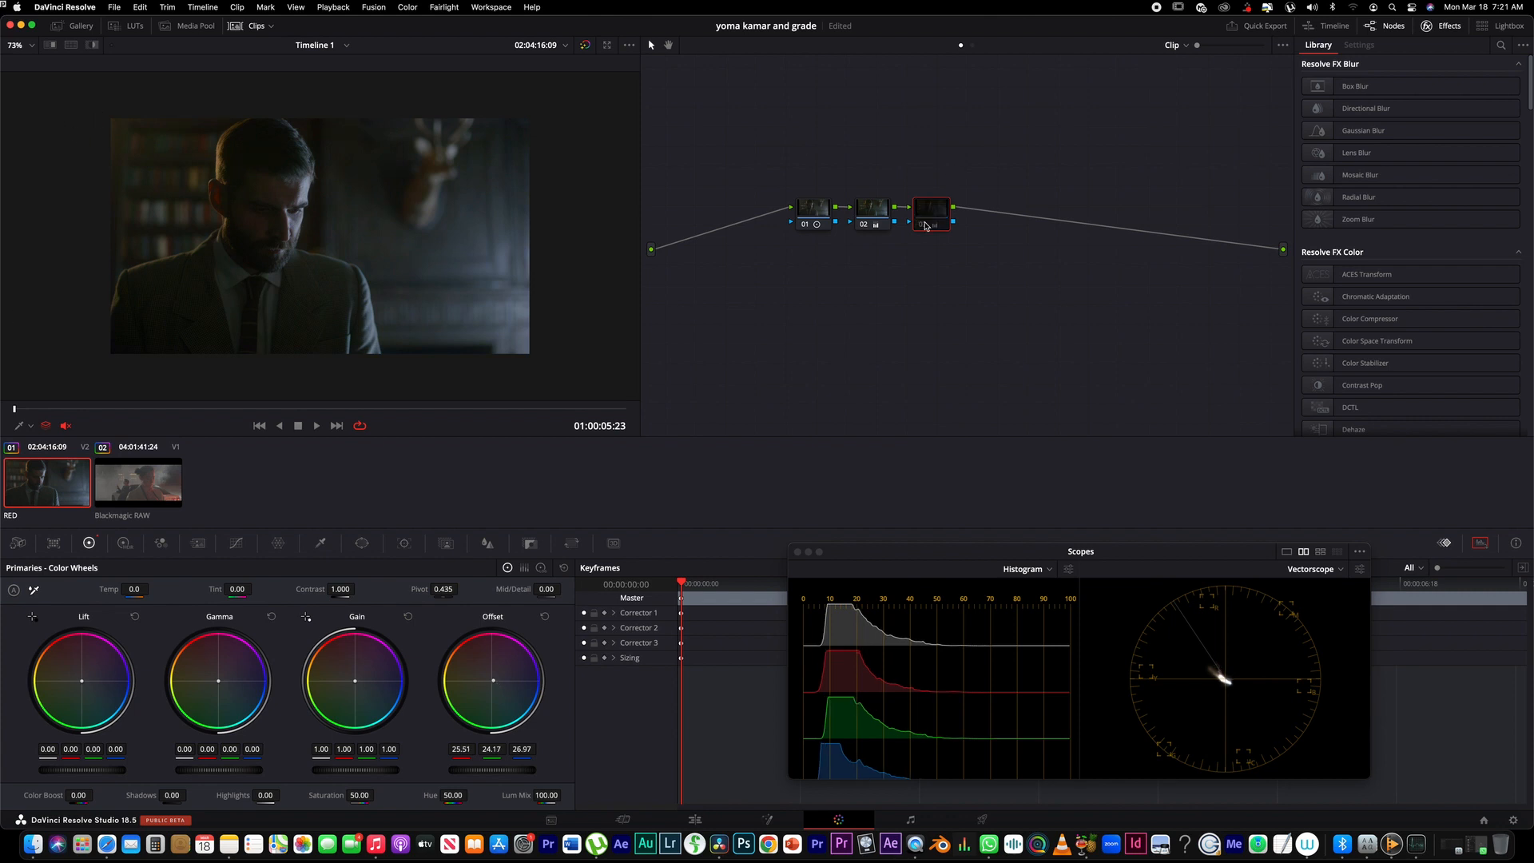
scroll(279, 342, down, 3)
scroll(281, 342, up, 3)
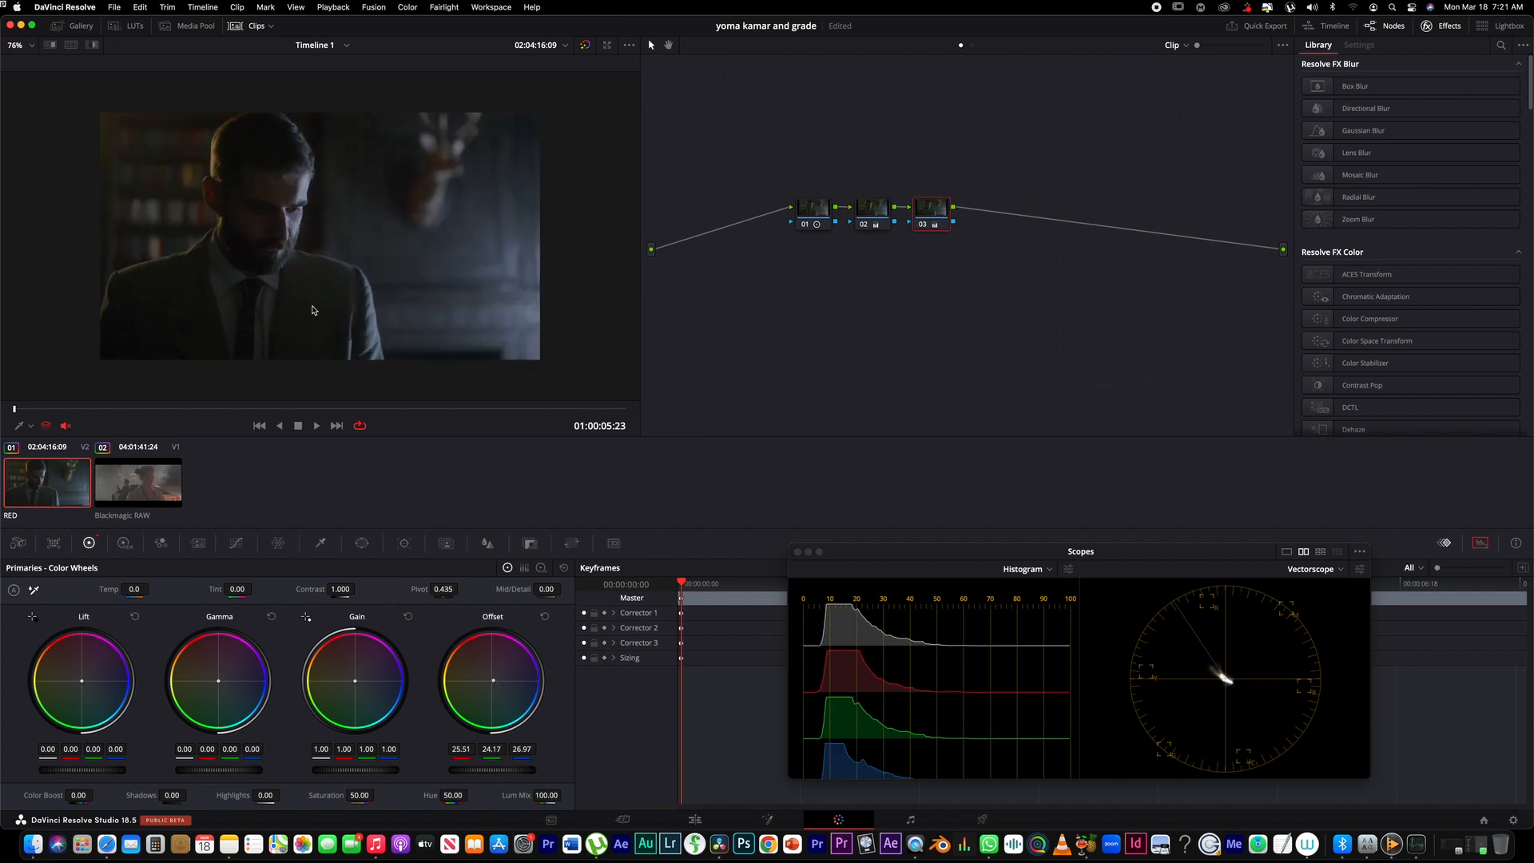
- Scrub through the RED clip to review the manual grade
scroll(281, 342, down, 2)
click(153, 409)
drag(179, 409, 30, 378)
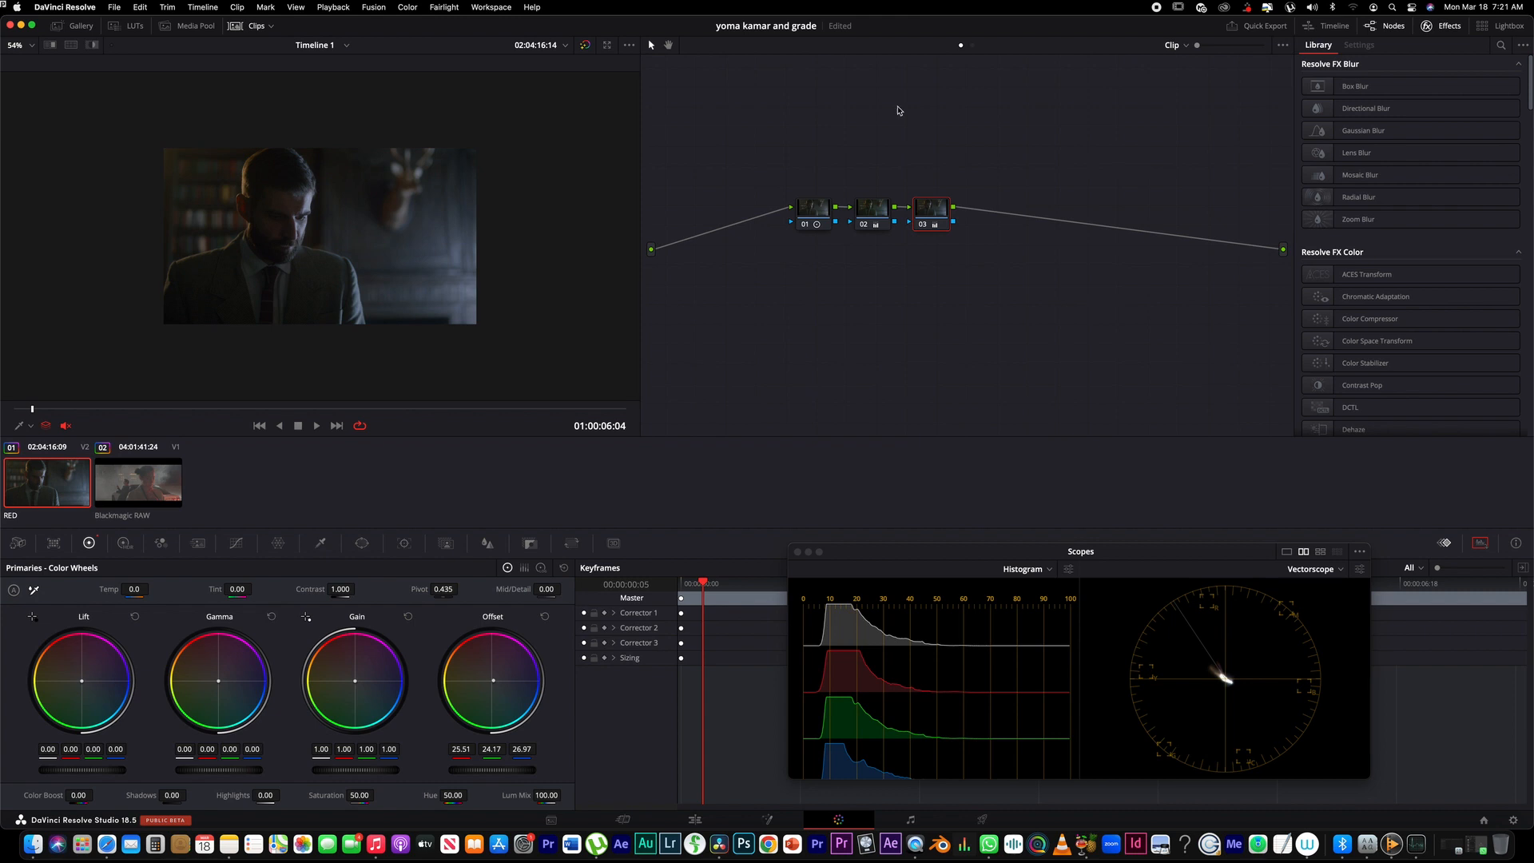
- Reset all grades and nodes on the RED clip
click(820, 213)
right_click(870, 137)
click(919, 145)
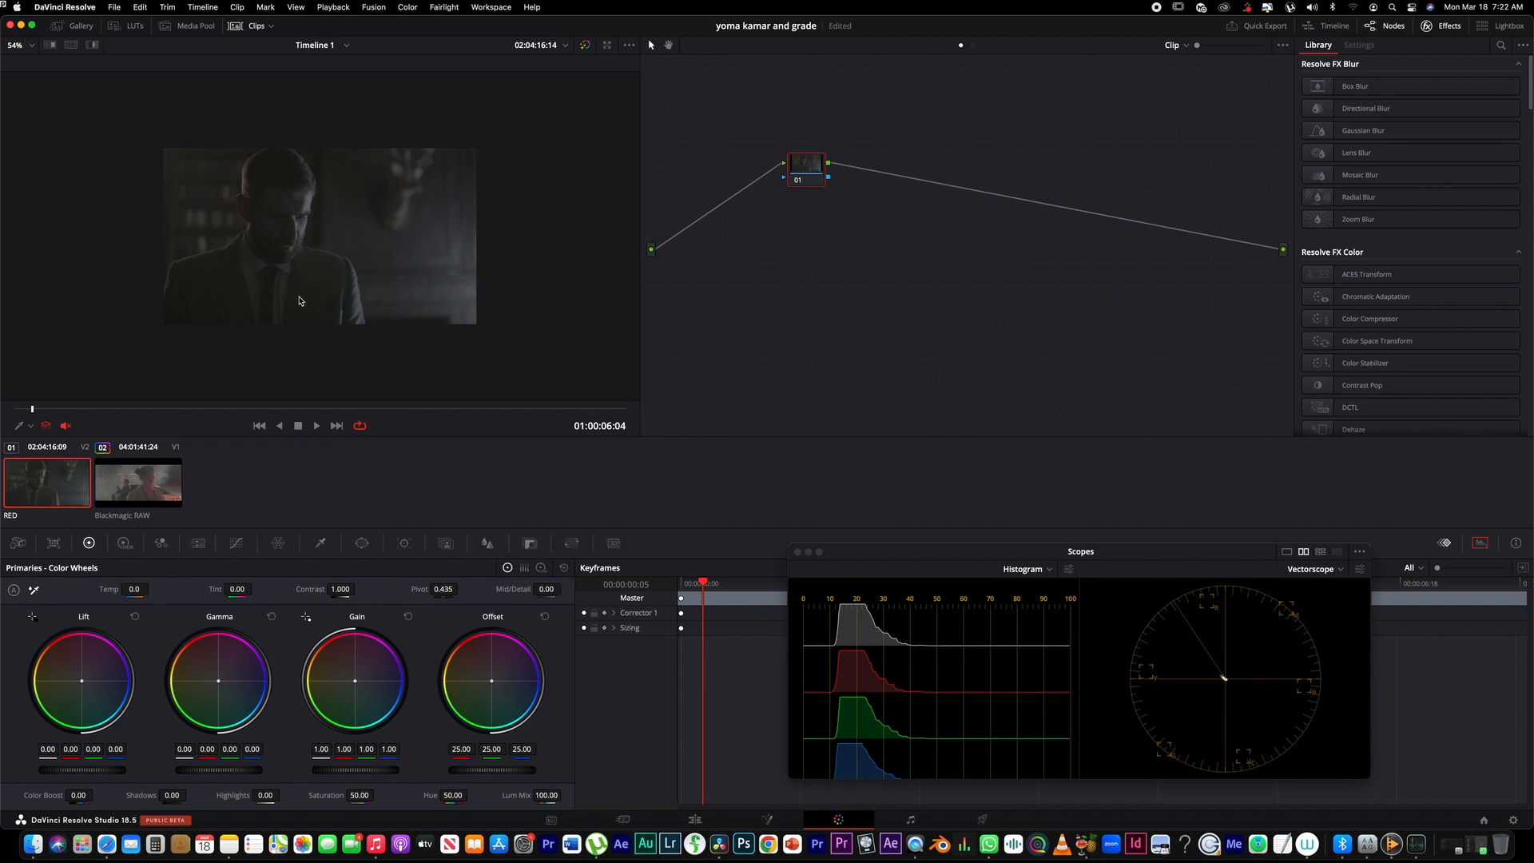
- Save the project with the RED clip back in its ungraded state
scroll(299, 301, up, 3)
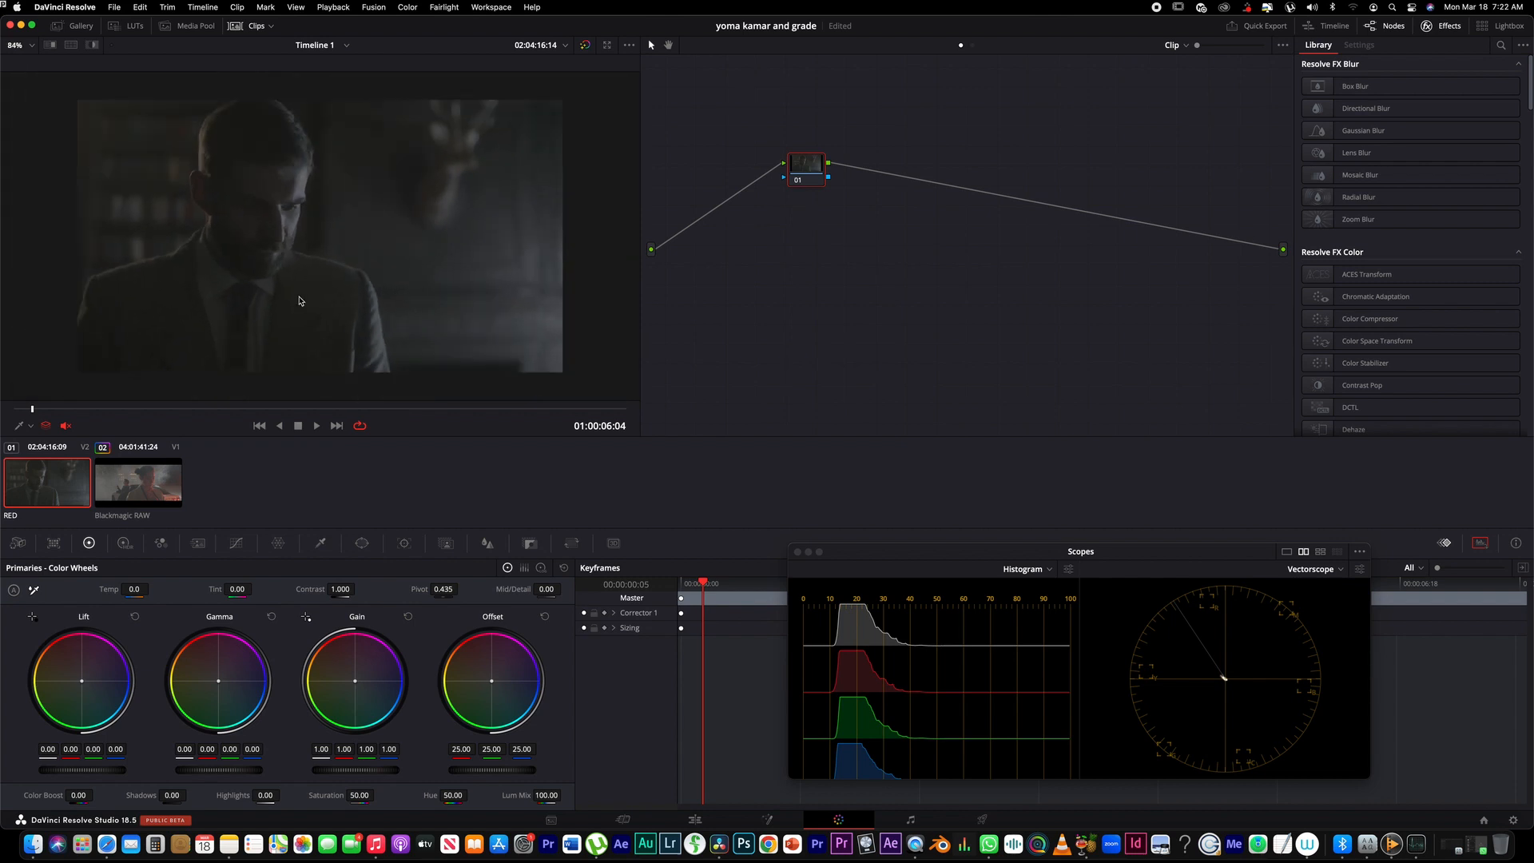
key(super+s)
- Search the effects library for "colo" and apply the Color Space Transform effect to node 01
click(1448, 26)
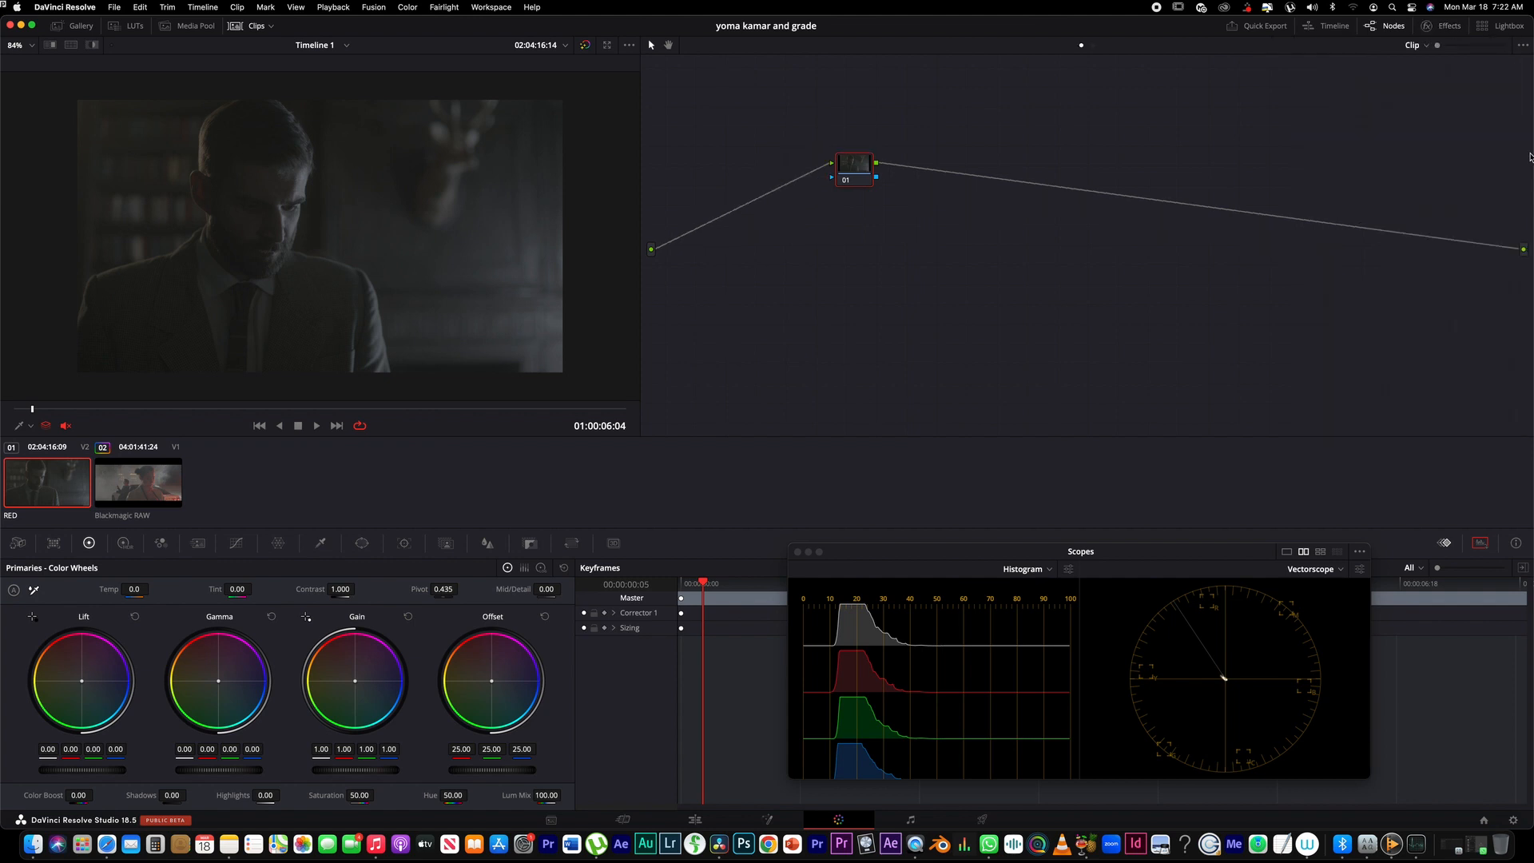
click(1450, 28)
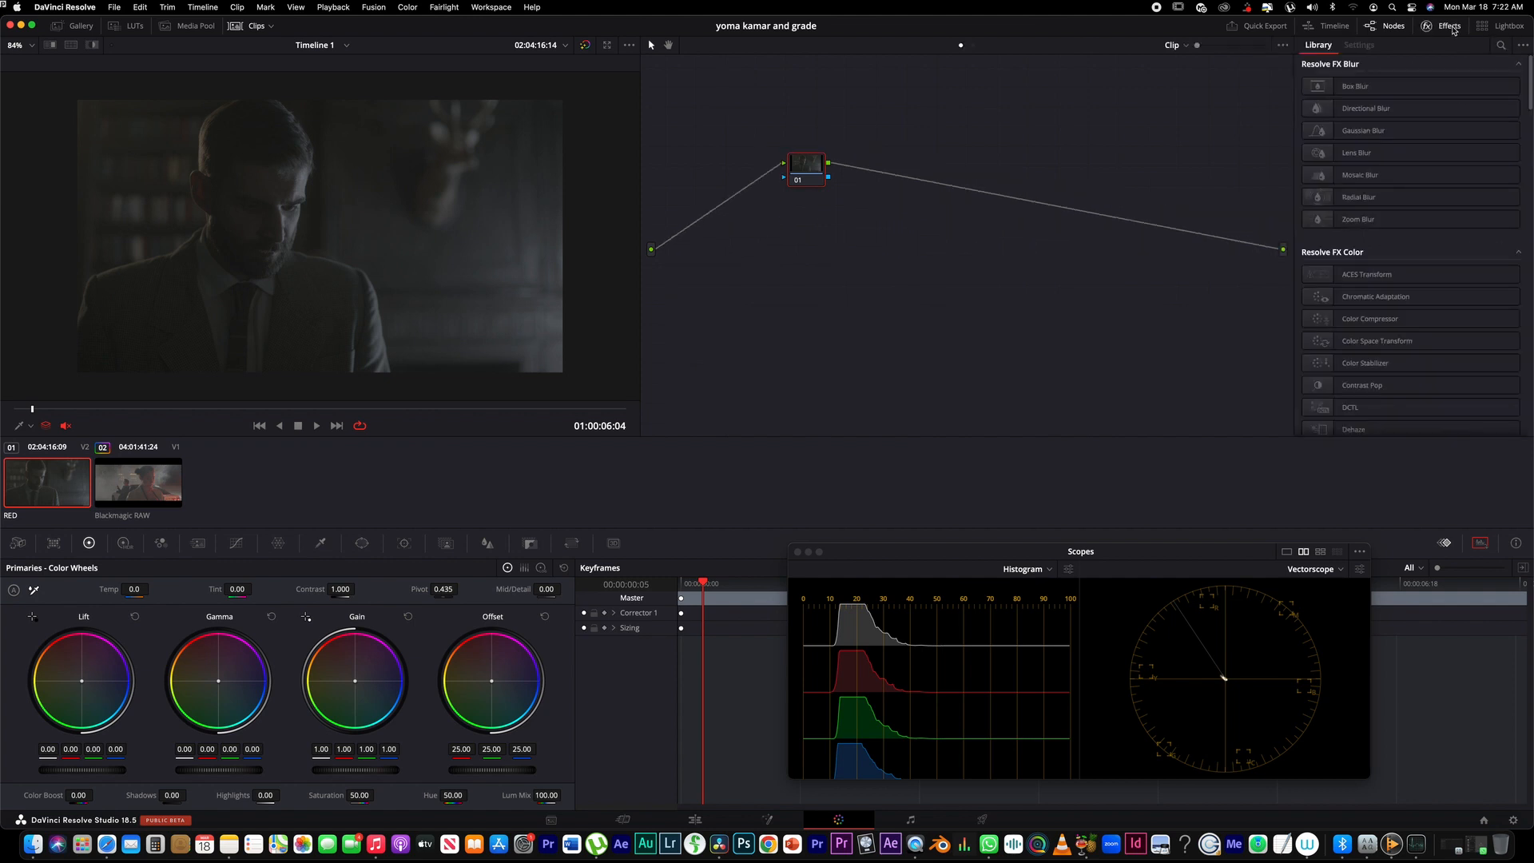
click(1498, 47)
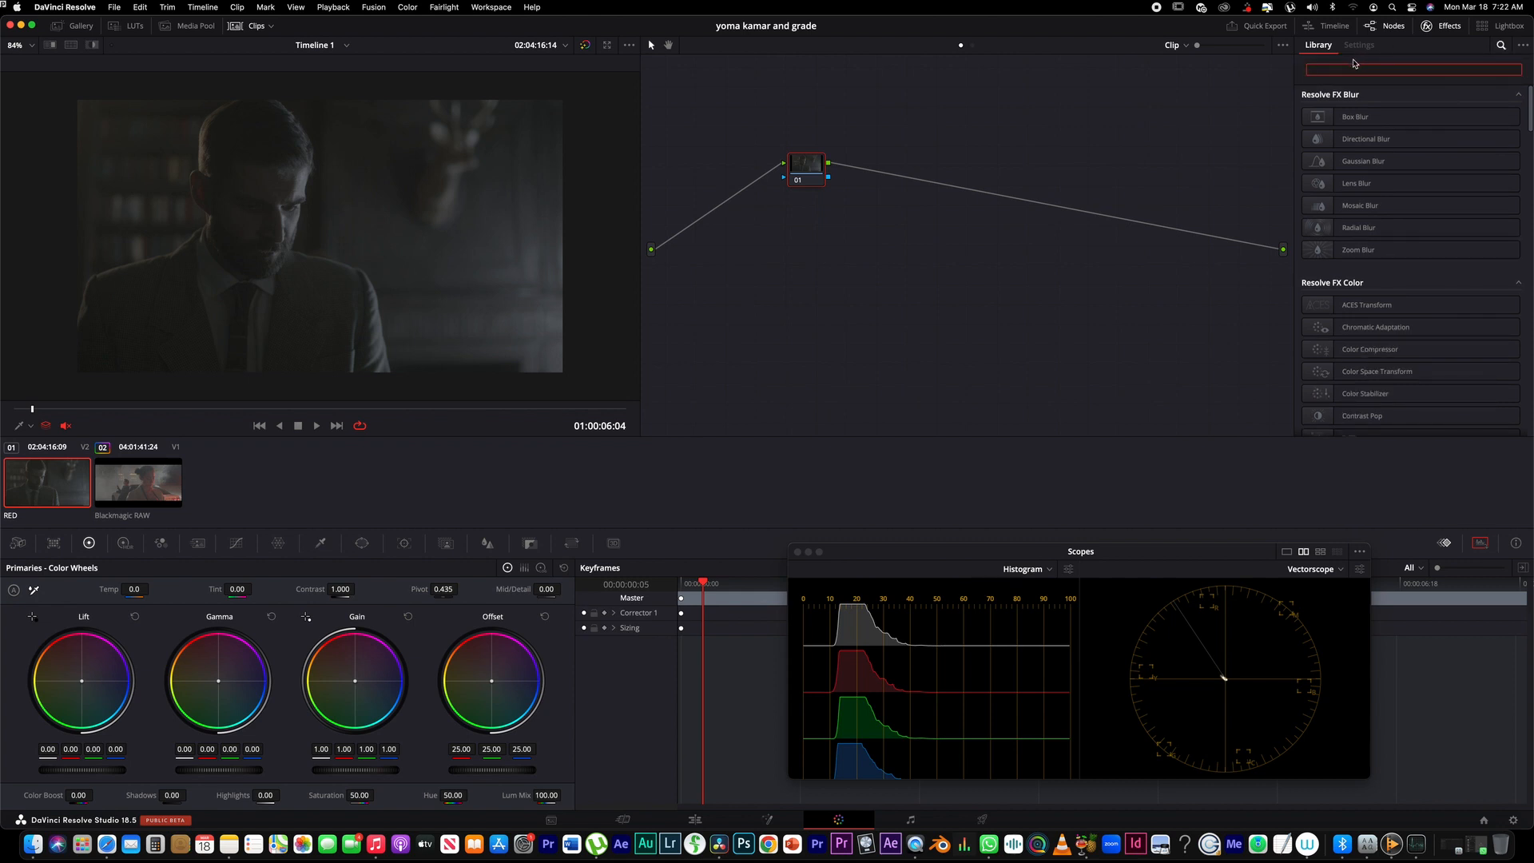
text(colo)
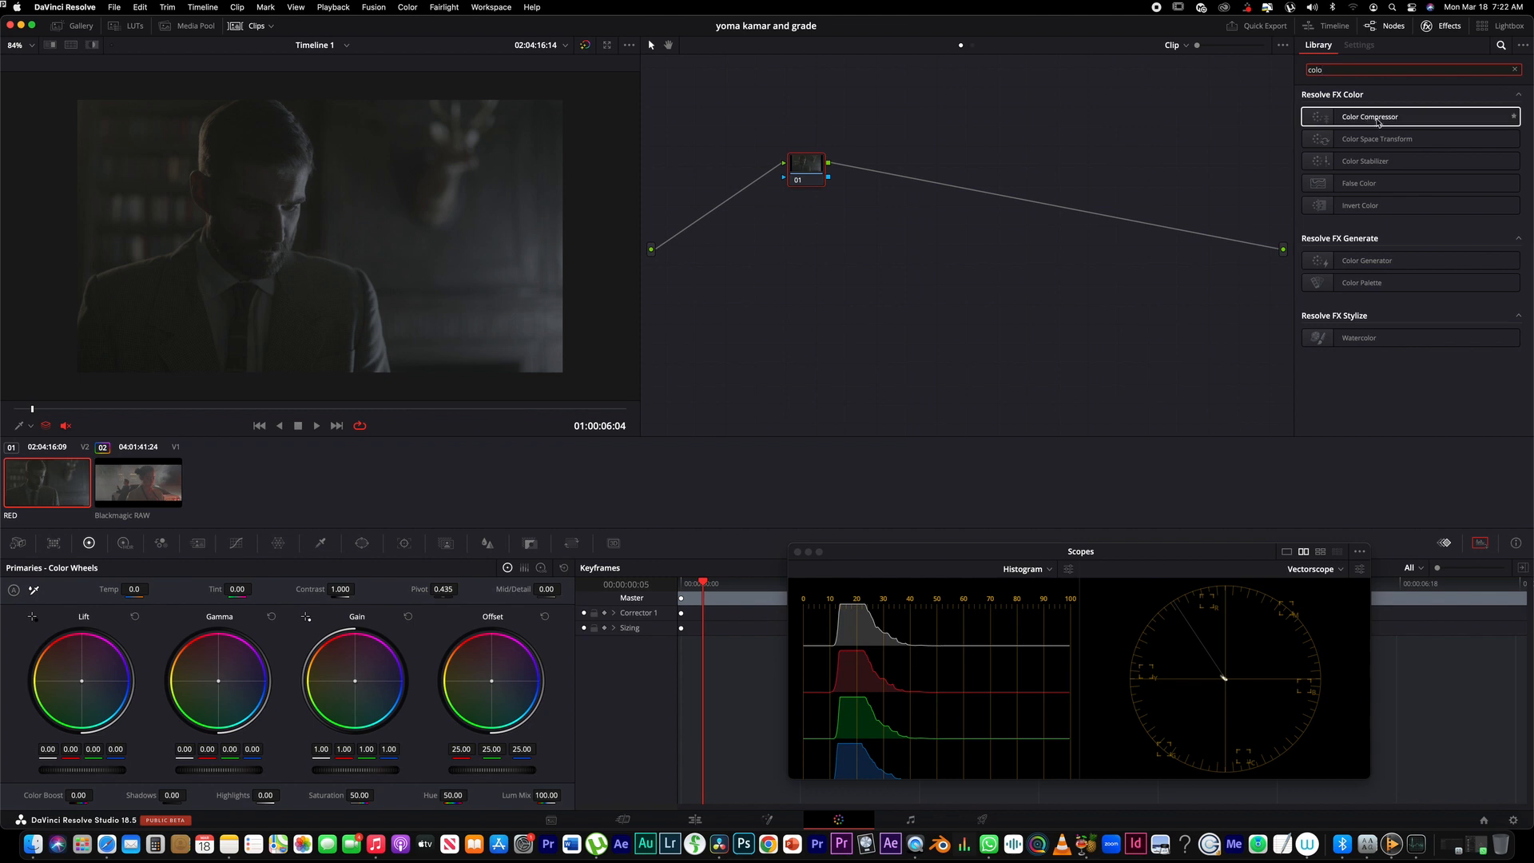
drag(1368, 139, 1064, 201)
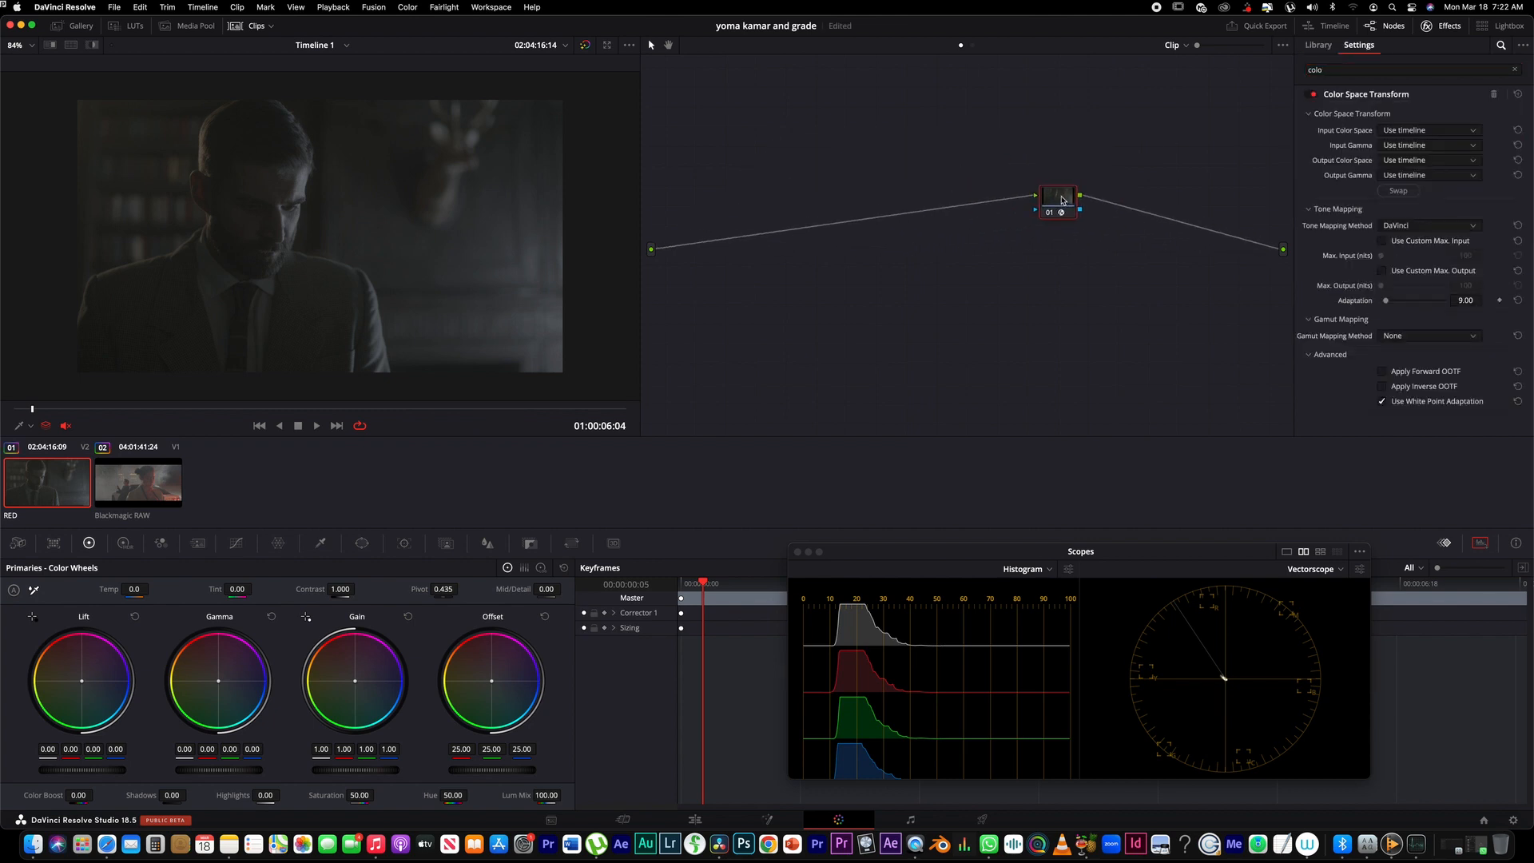
- Open the RED clip's Camera Raw settings and check its color space and gamma curve
scroll(201, 284, down, 5)
scroll(202, 284, up, 5)
scroll(202, 284, up, 3)
scroll(196, 282, down, 5)
scroll(190, 280, up, 5)
scroll(183, 278, down, 5)
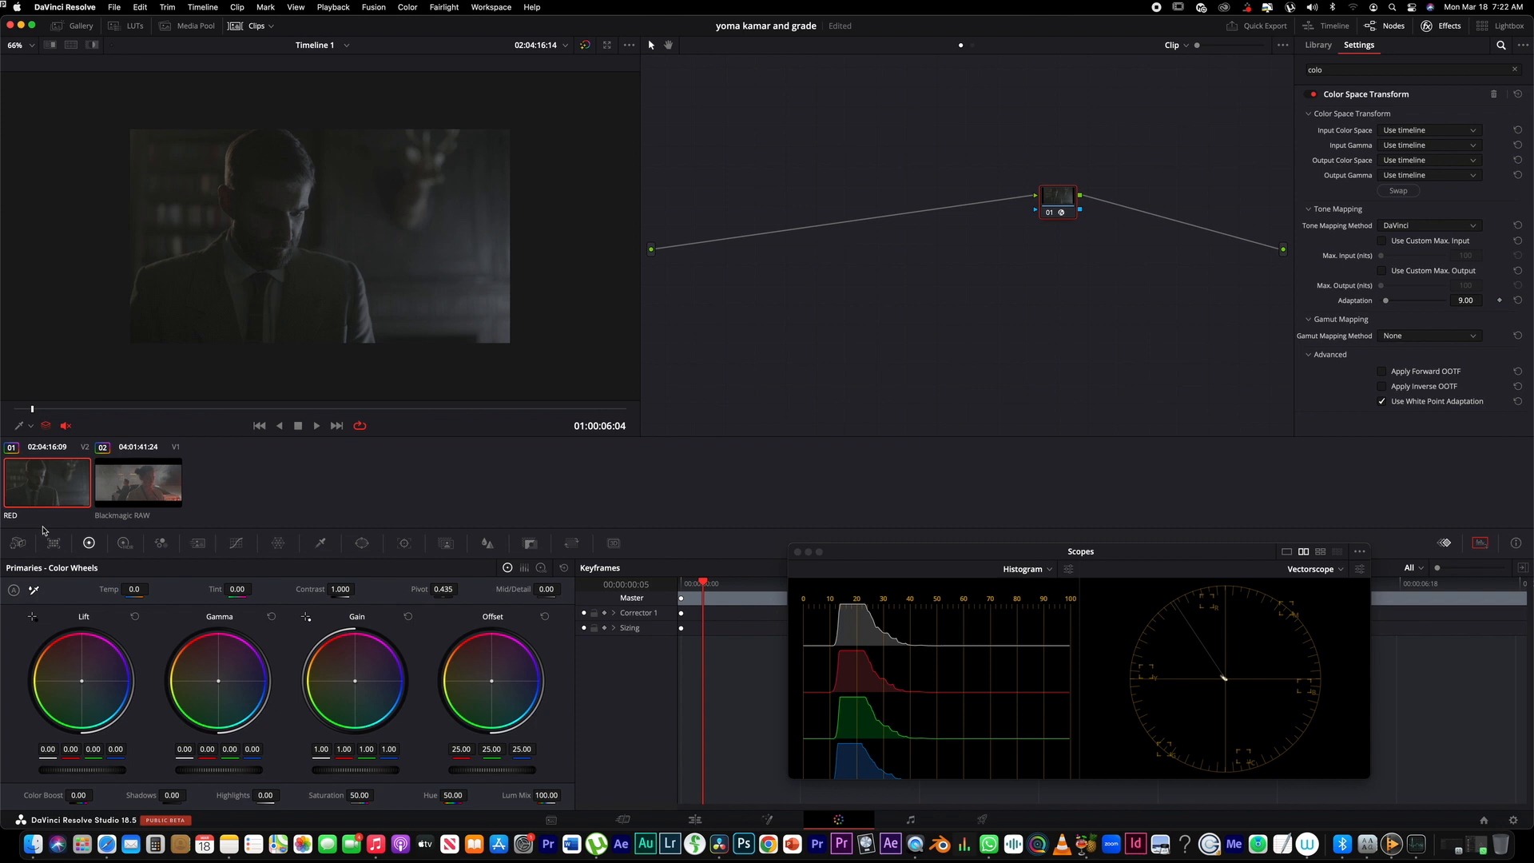
click(19, 545)
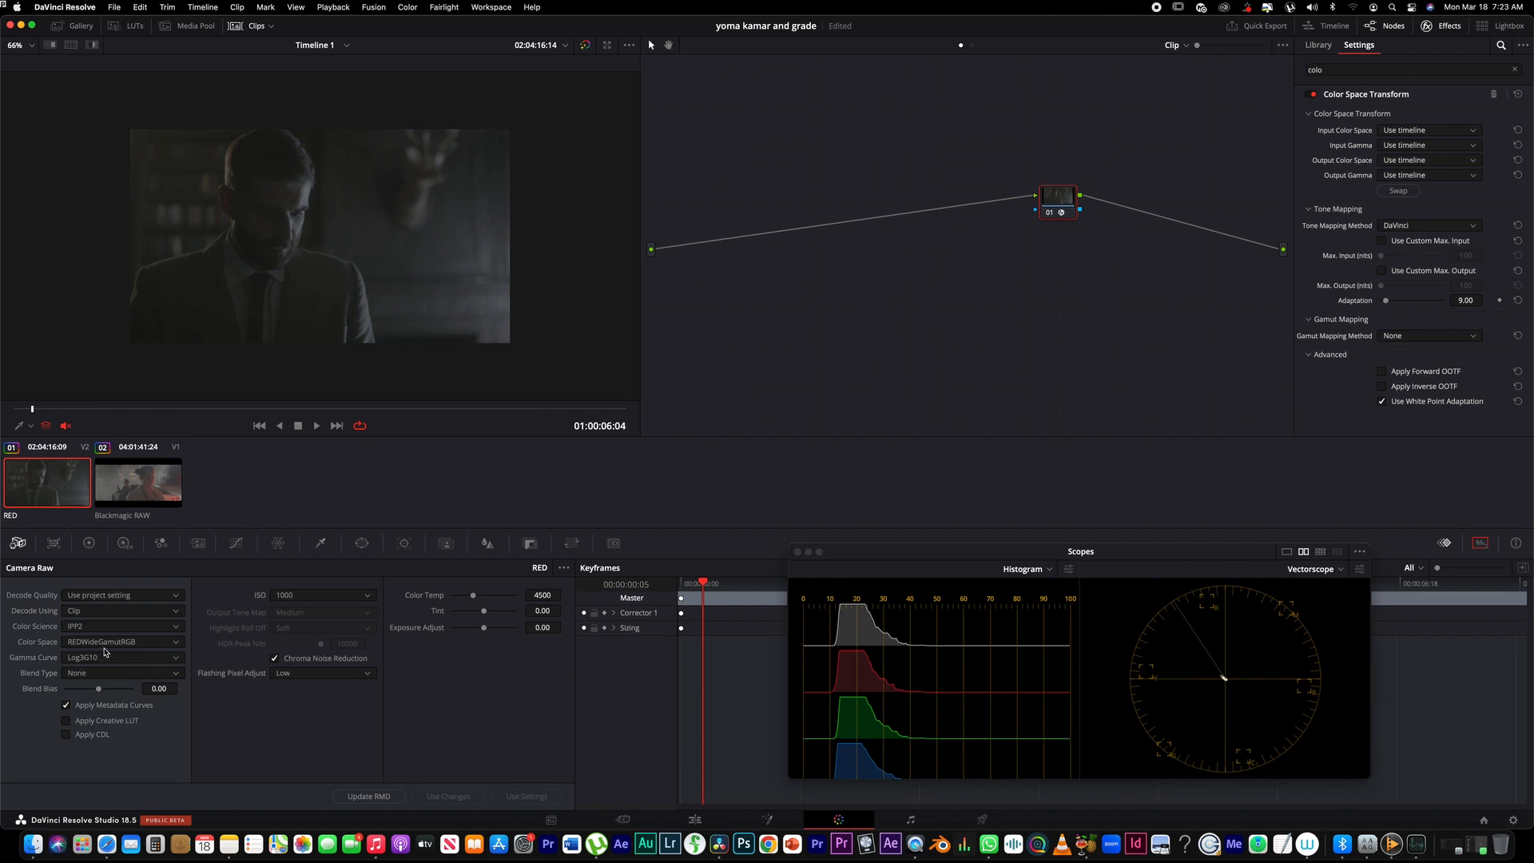
- Narrow the viewer to enlarge the node graph and reposition node 01 within it
mouse_move(1057, 211)
mouse_down()
mouse_move(1085, 195)
mouse_move(1055, 208)
mouse_up()
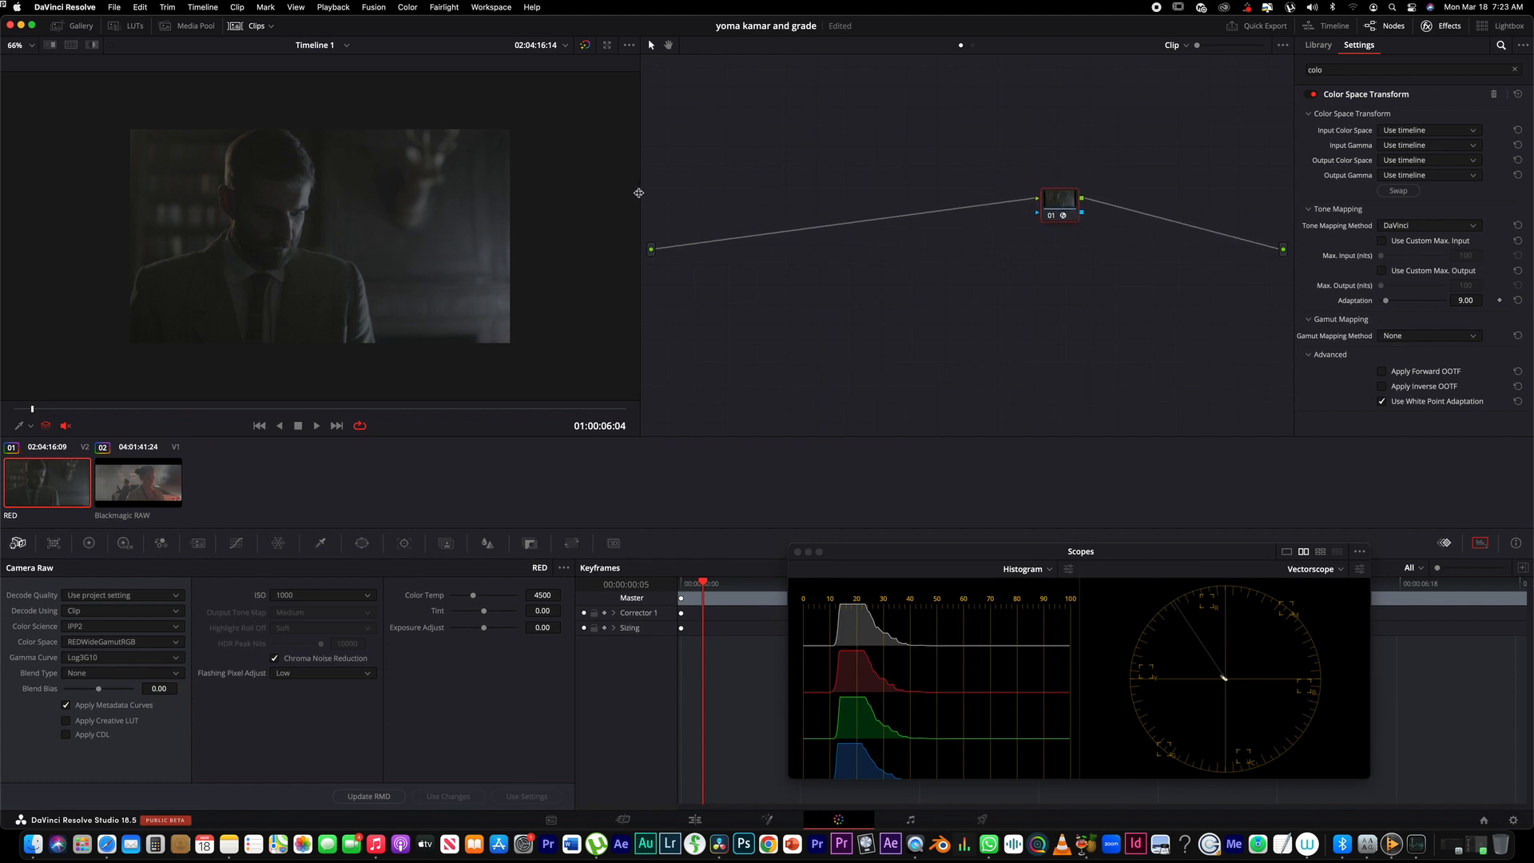
drag(640, 193, 482, 186)
drag(920, 199, 996, 189)
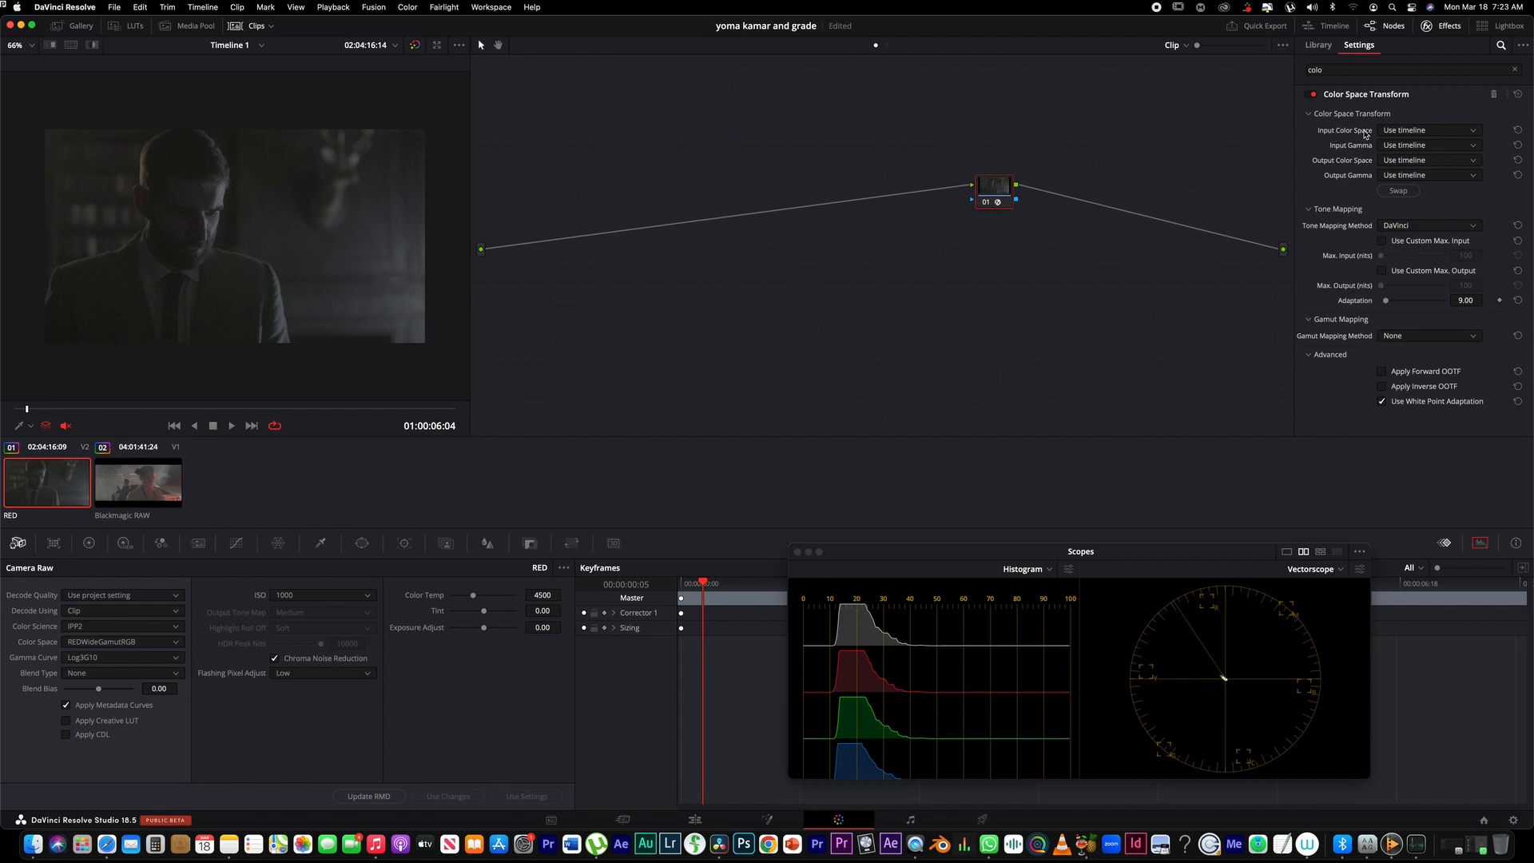
- Set the Color Space Transform's input color space to REDWideGamutRGB and input gamma to RED Log3G10
click(1474, 133)
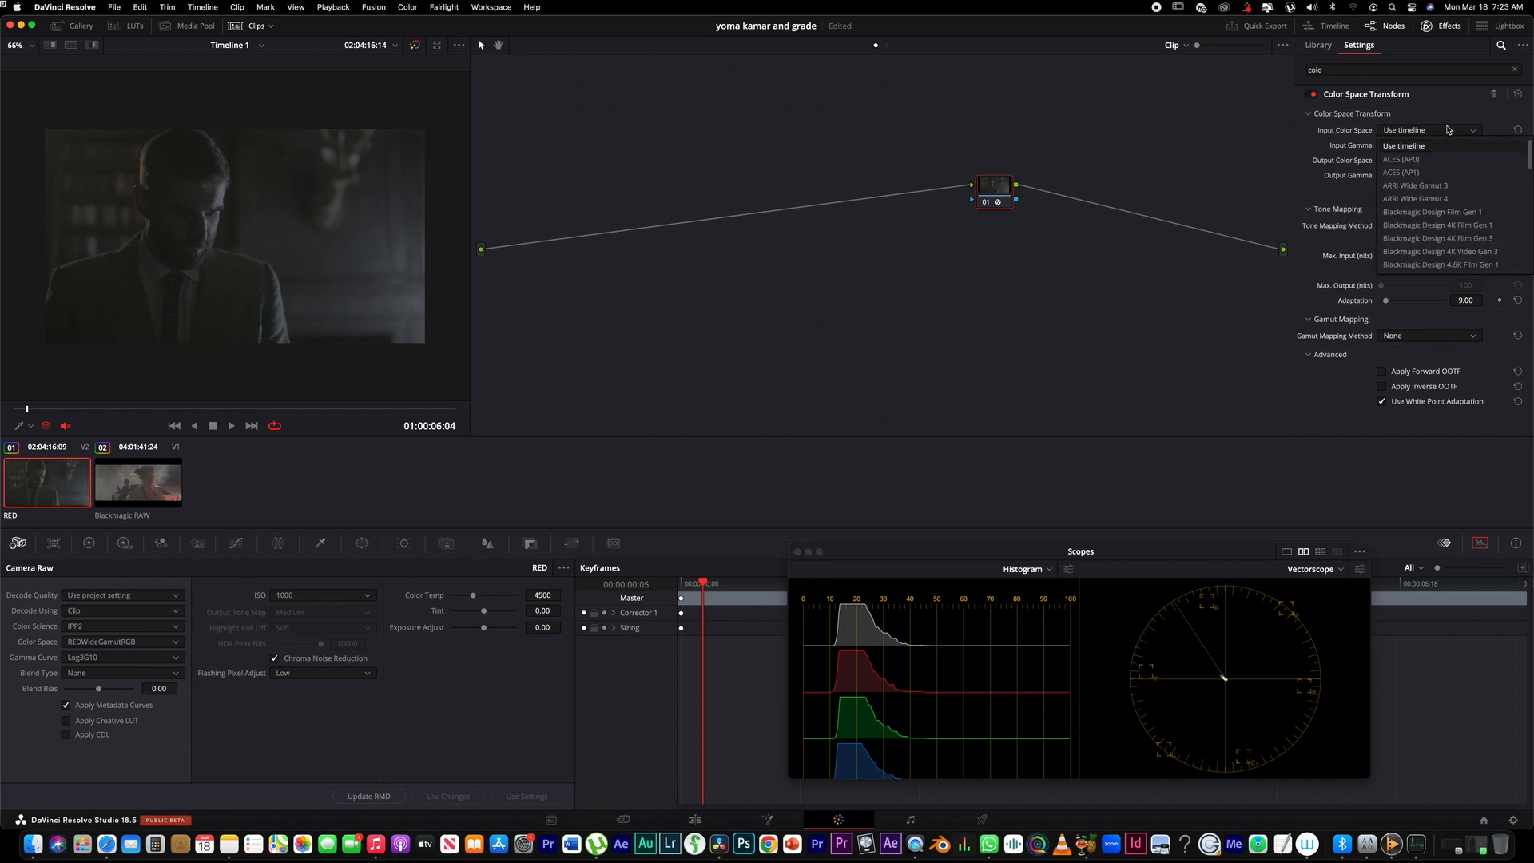
scroll(1452, 252, down, 1)
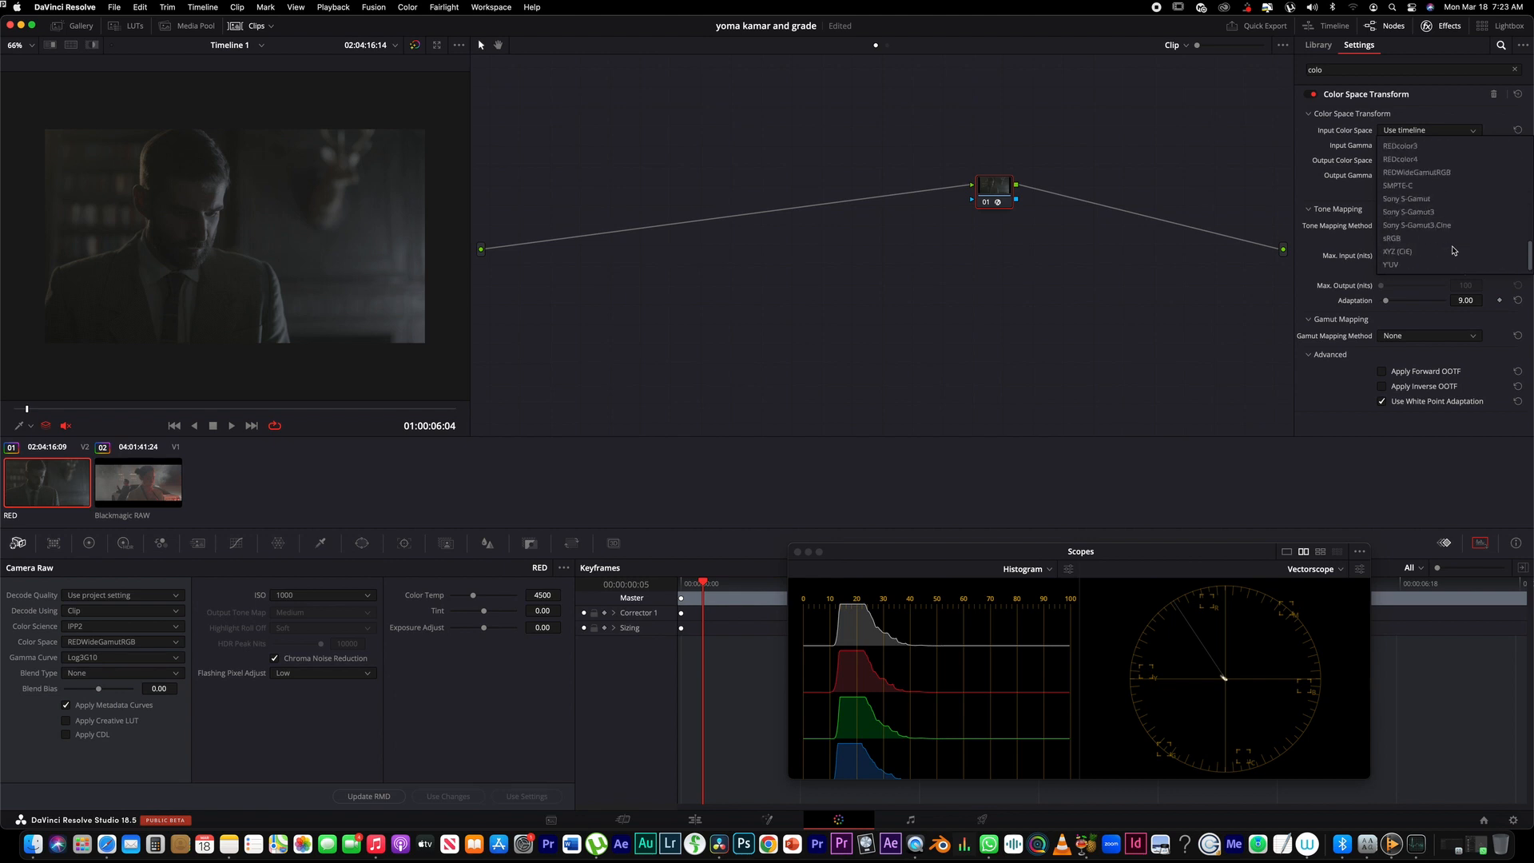
scroll(1400, 214, up, 3)
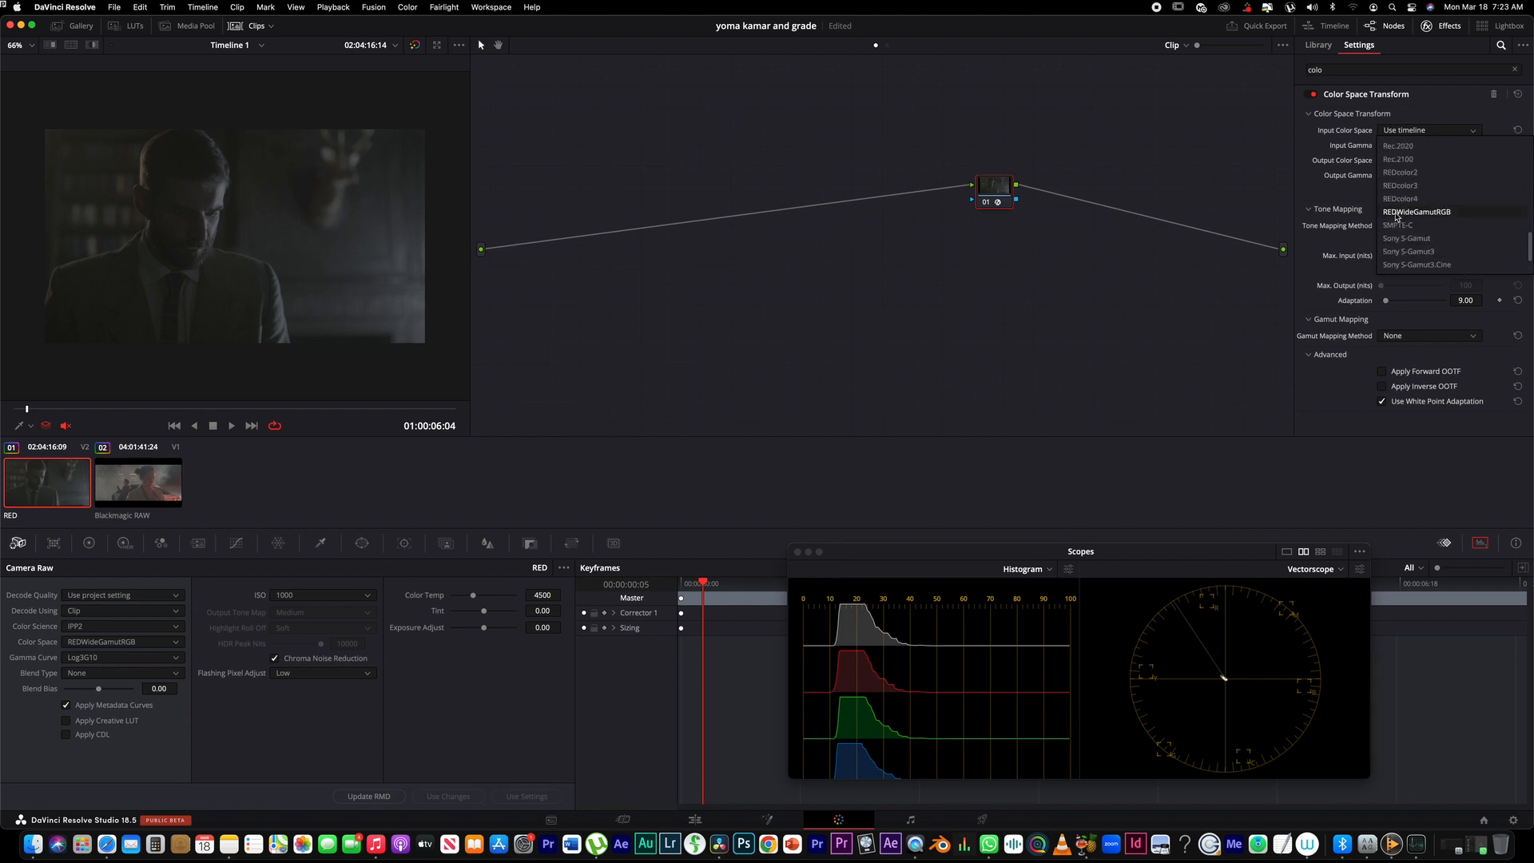
click(1462, 214)
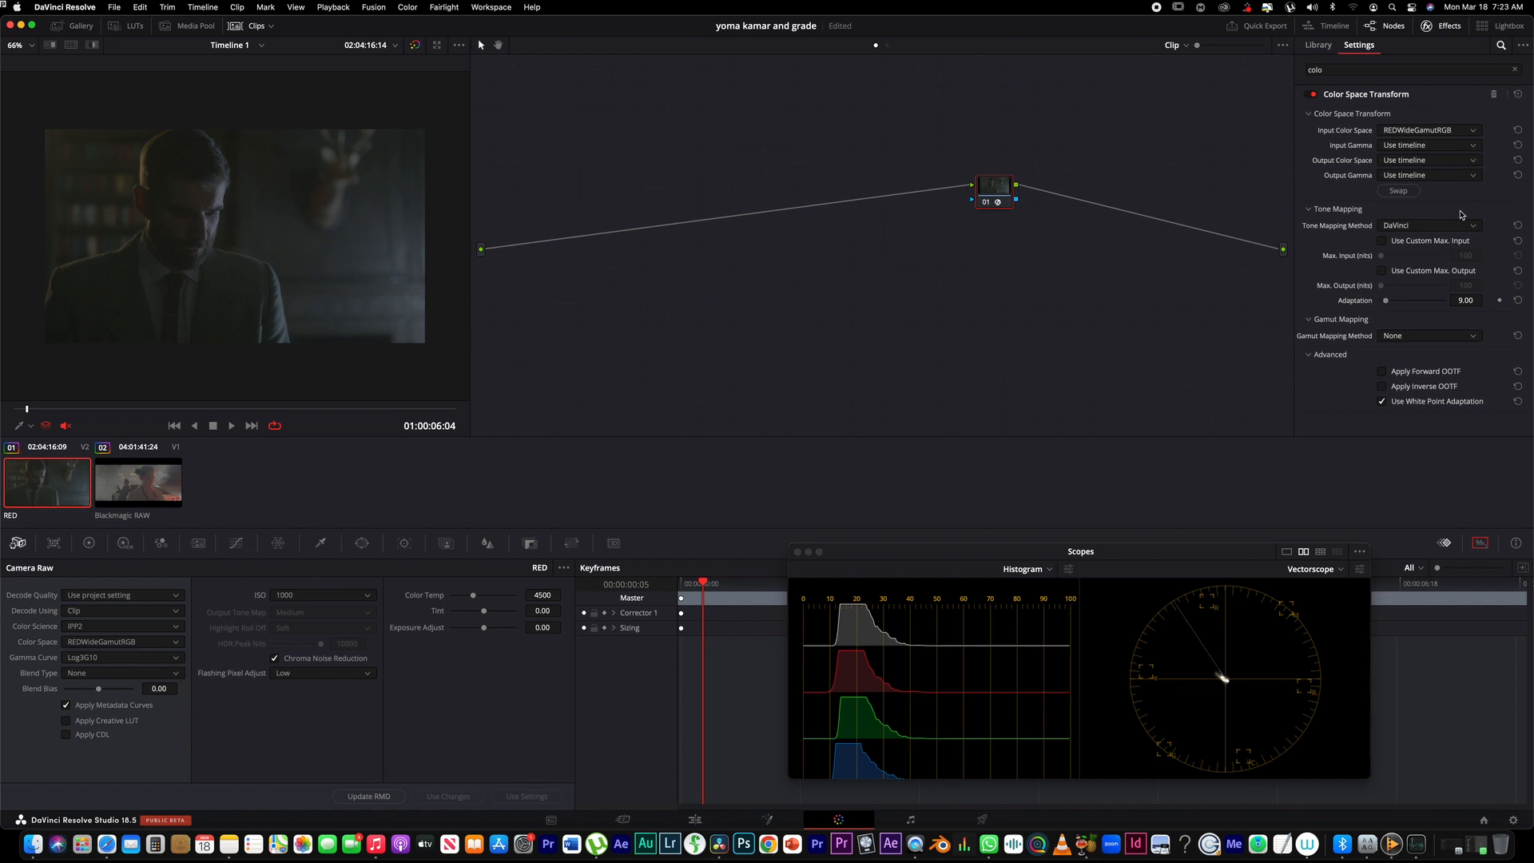
click(1428, 144)
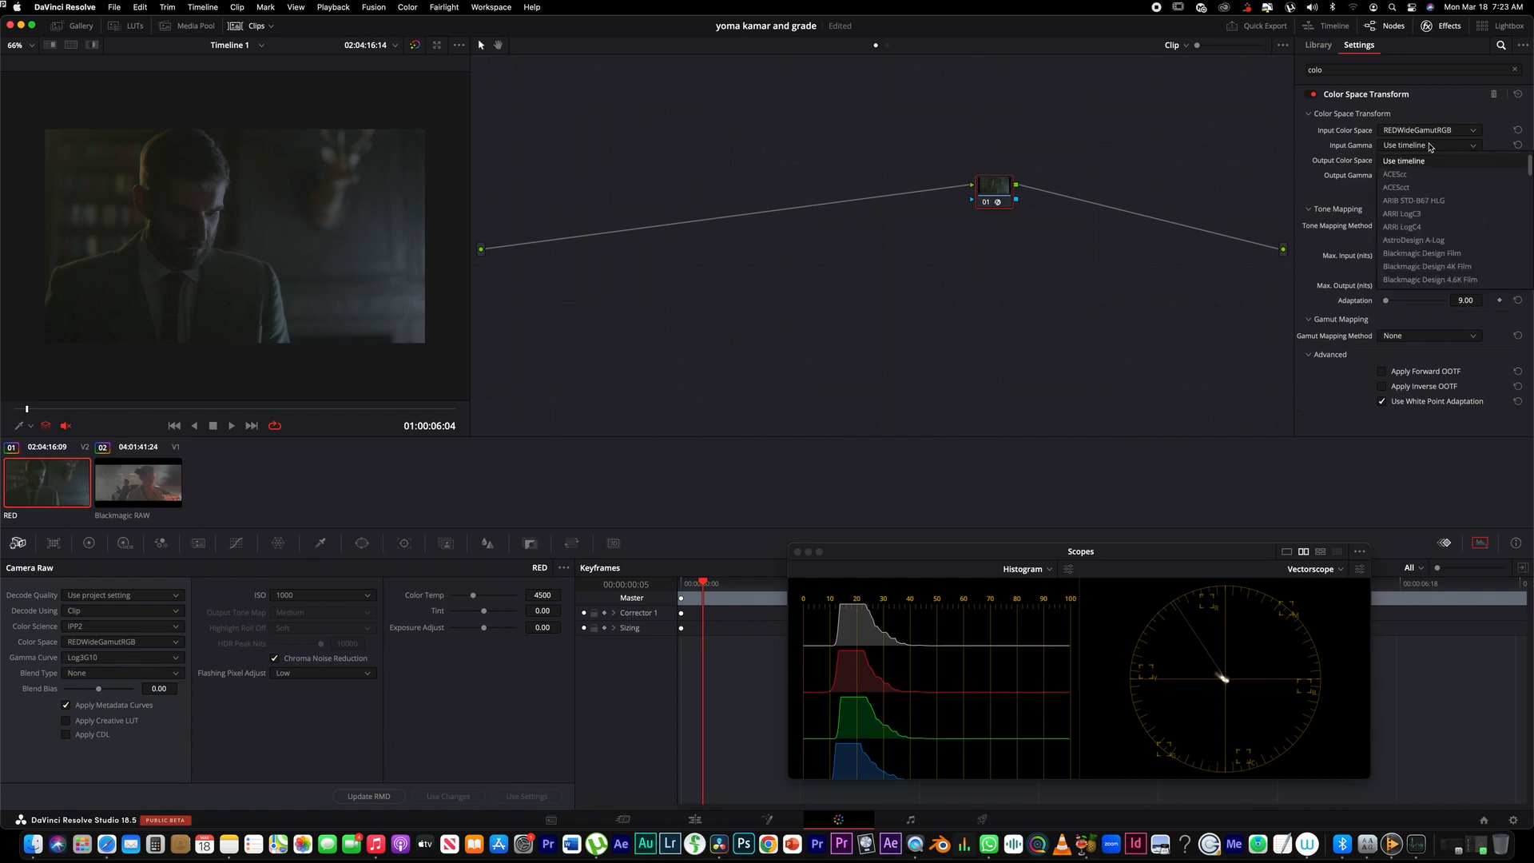
scroll(1462, 255, down, 5)
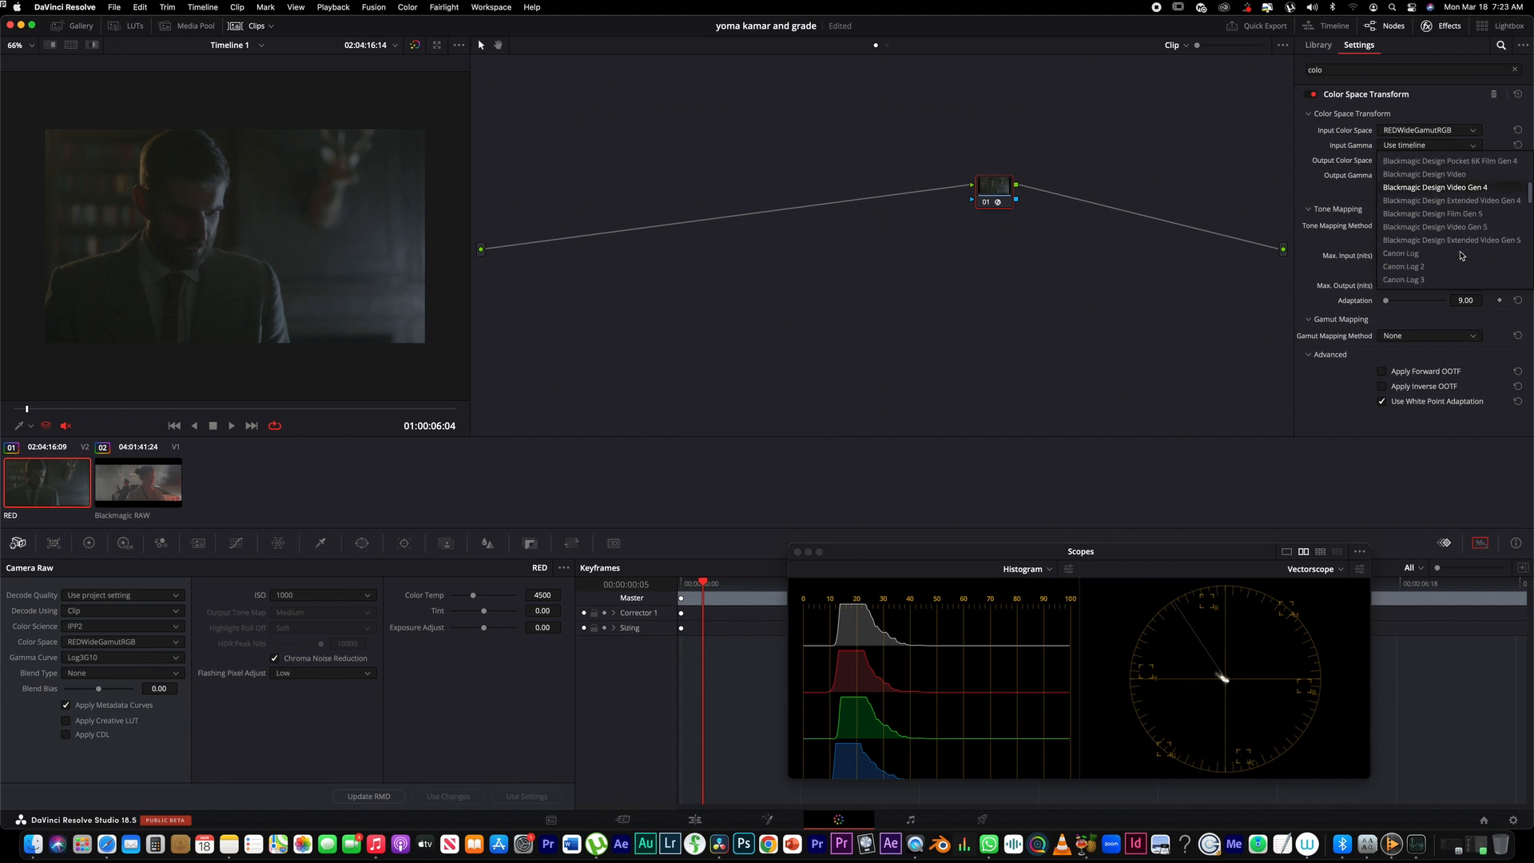
scroll(1461, 255, down, 5)
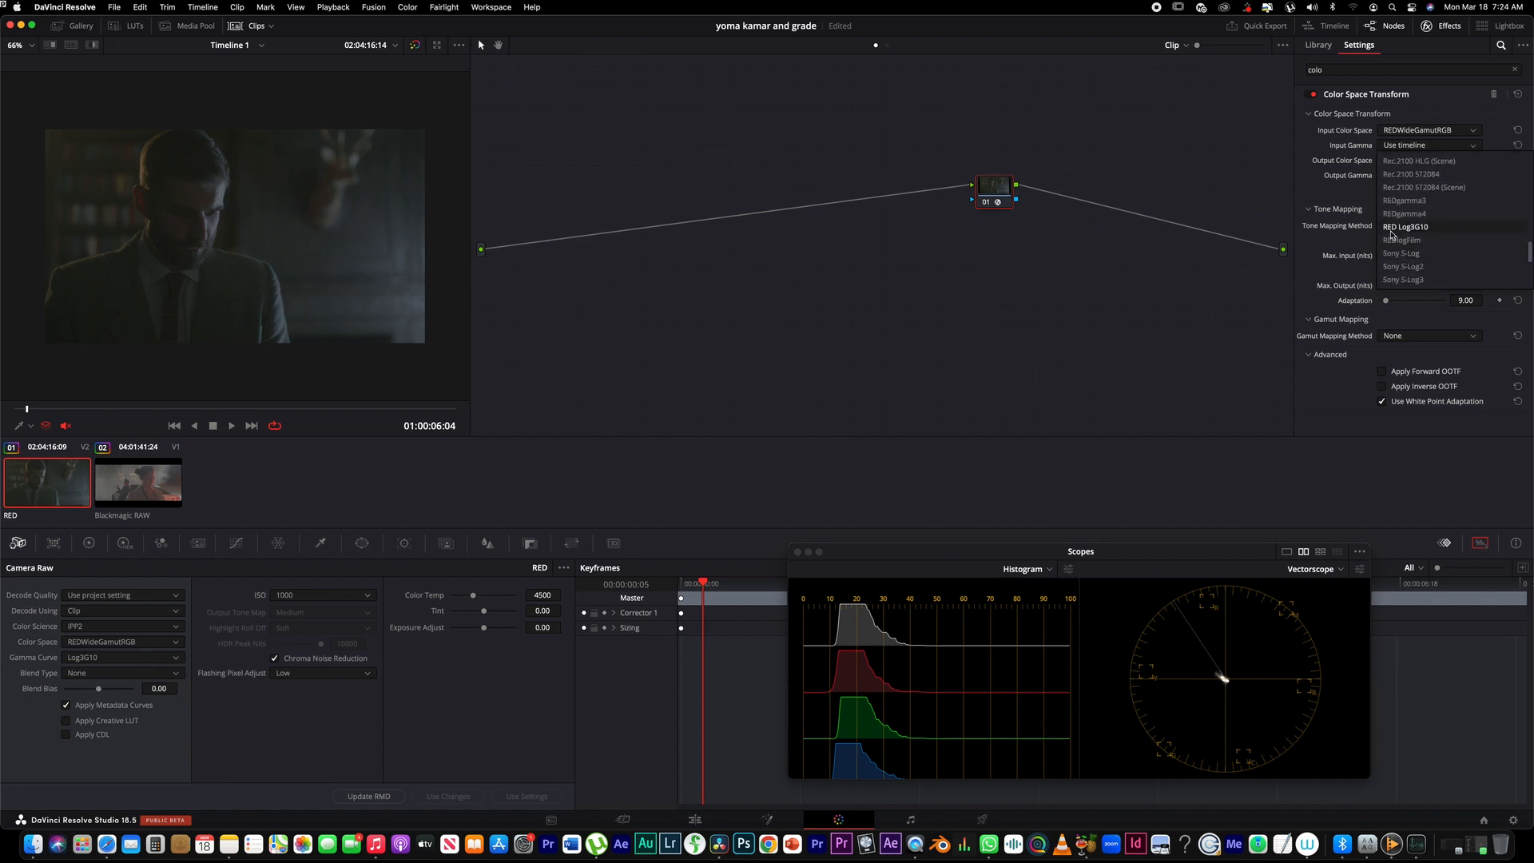
click(1444, 229)
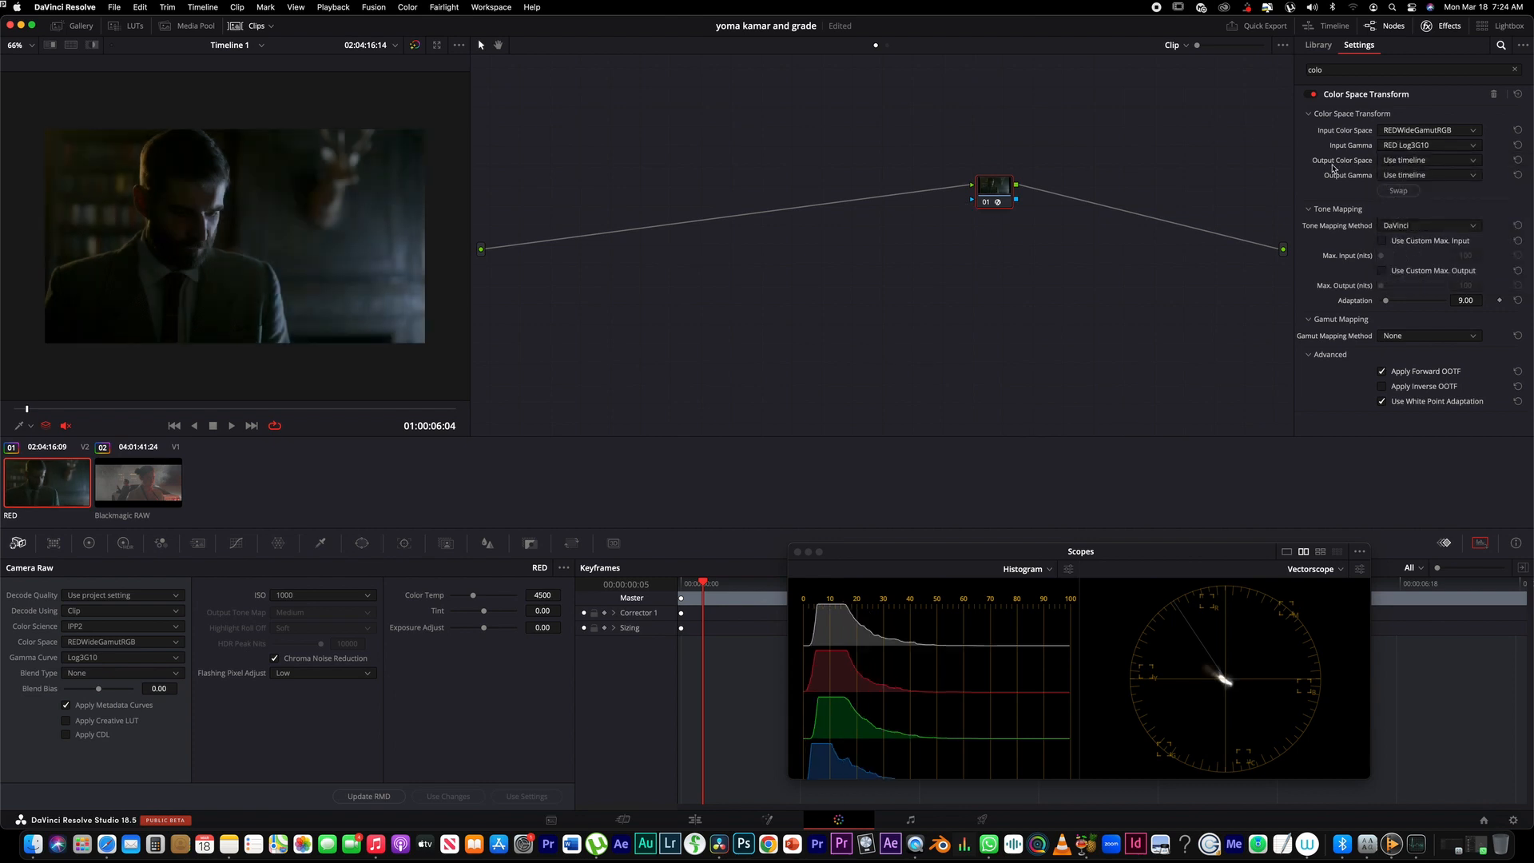
- Set the transform's output color space to Rec.709 and output gamma to Gamma 2.4, and move node 01 nearer the graph's middle
click(1434, 162)
scroll(1457, 278, down, 2)
scroll(1458, 278, down, 3)
click(1429, 272)
click(1436, 176)
scroll(1445, 282, down, 5)
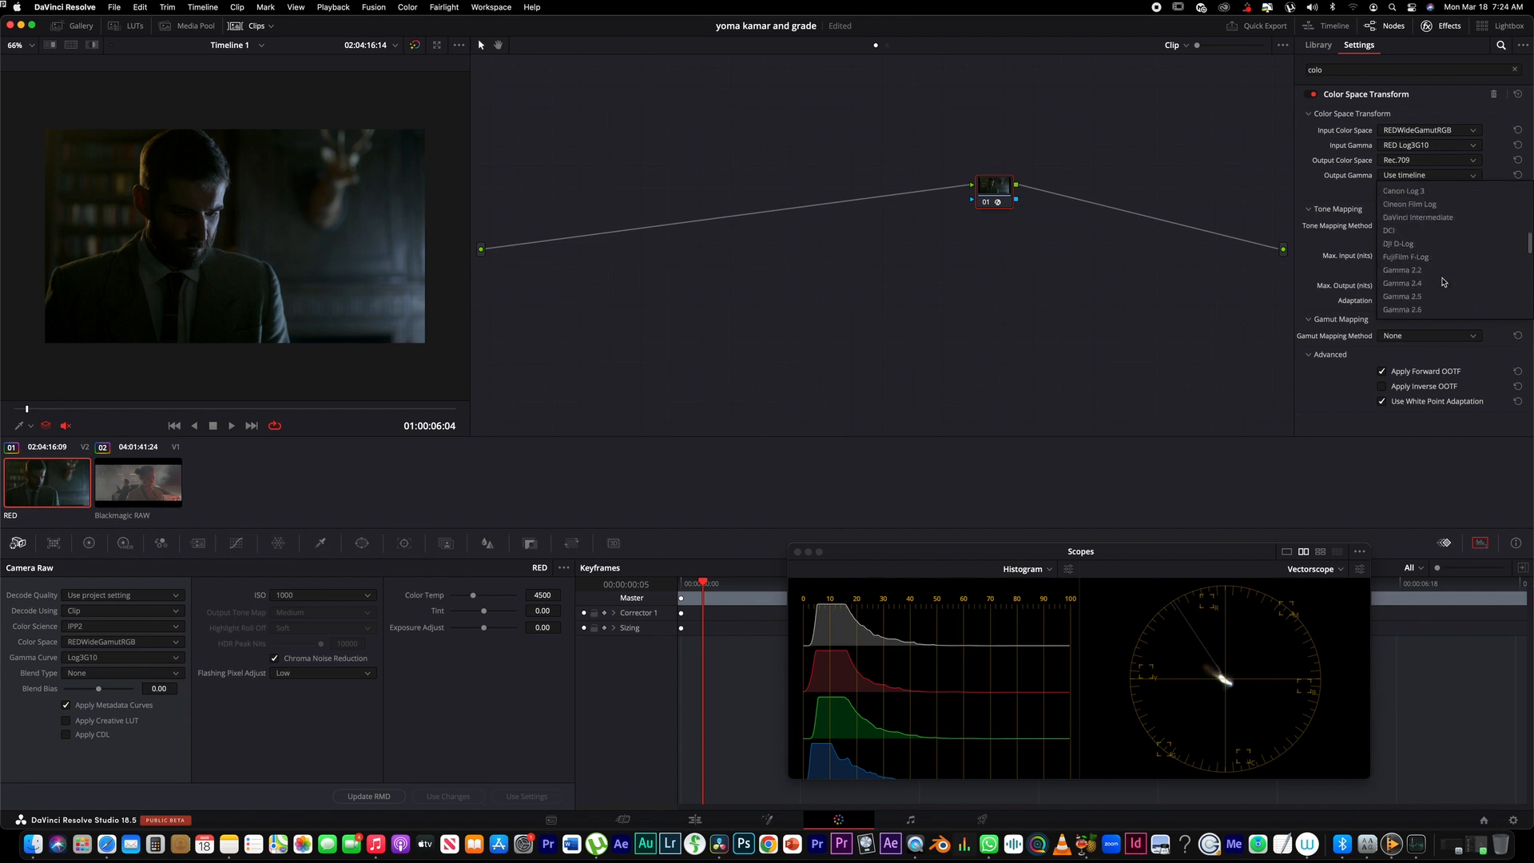
click(1445, 283)
drag(983, 185, 879, 193)
scroll(413, 318, up, 3)
scroll(364, 310, down, 5)
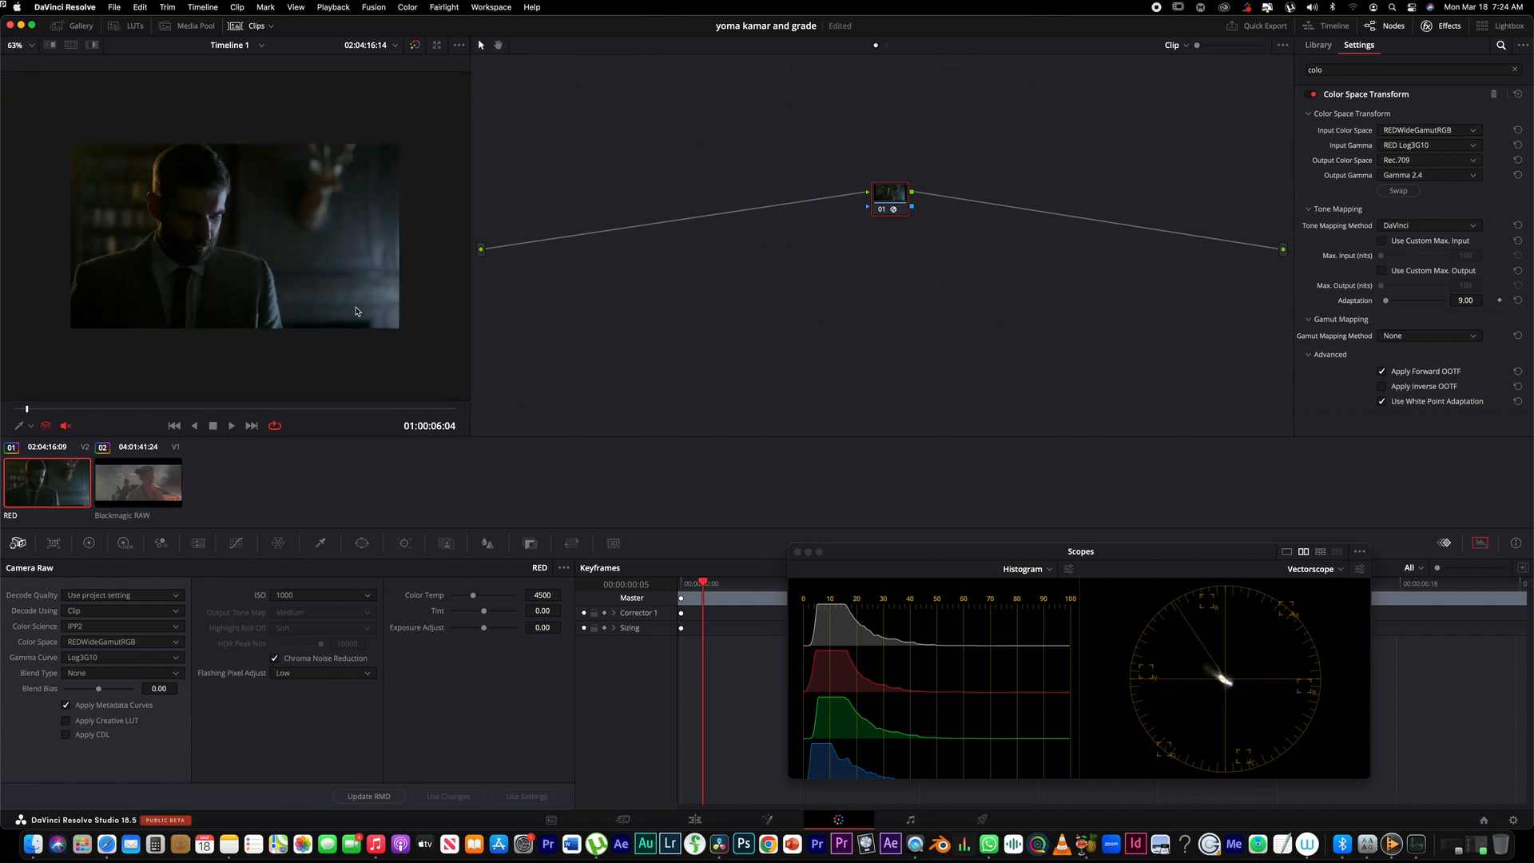
- Reposition the Color Space Transform node, add a serial node after it, and open the new node's primary color wheels
drag(884, 197, 765, 210)
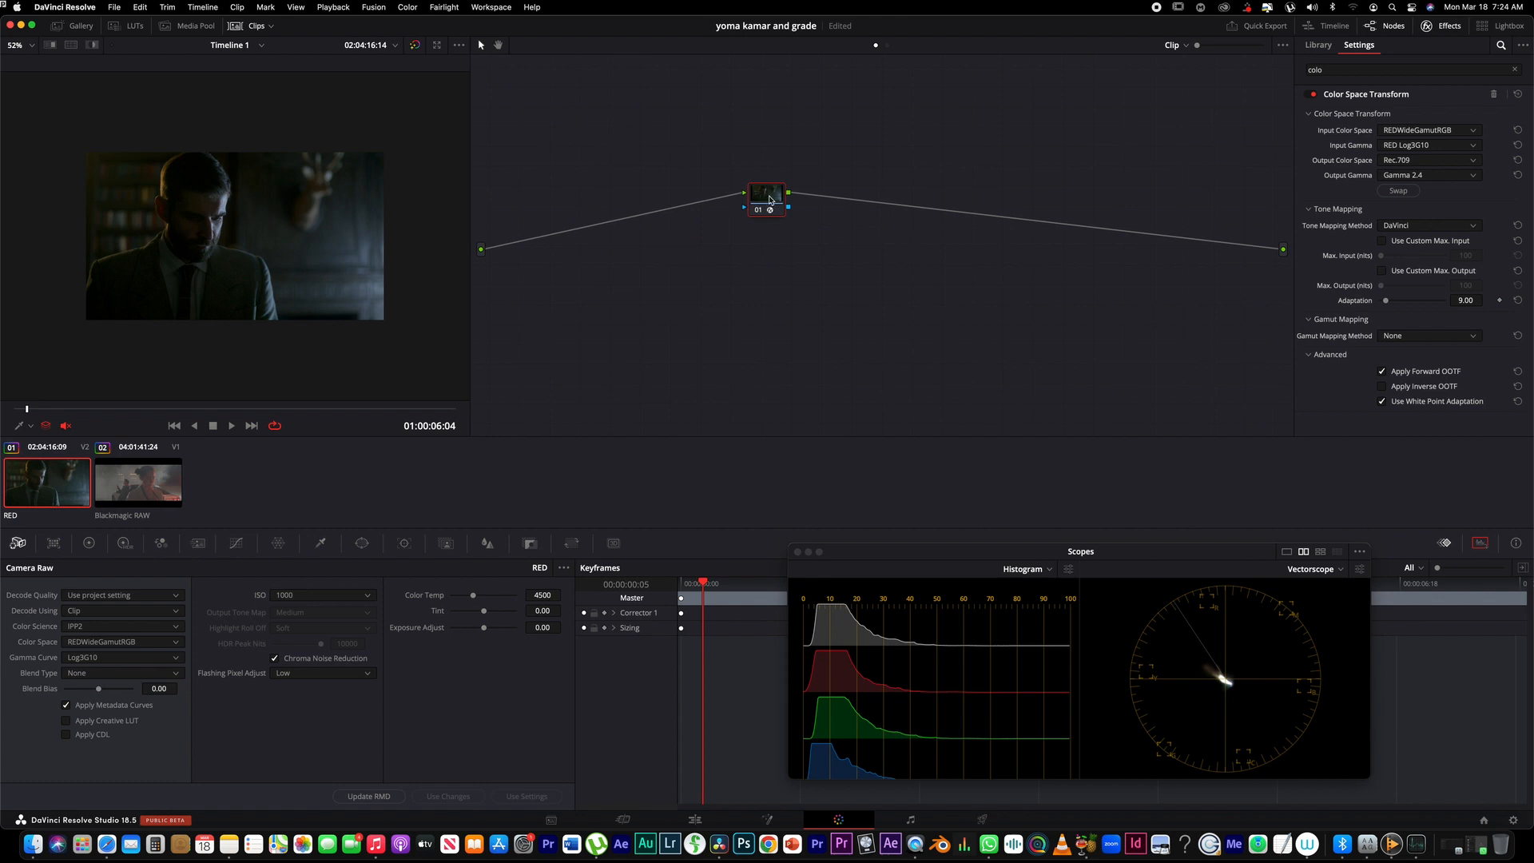
drag(755, 209, 802, 186)
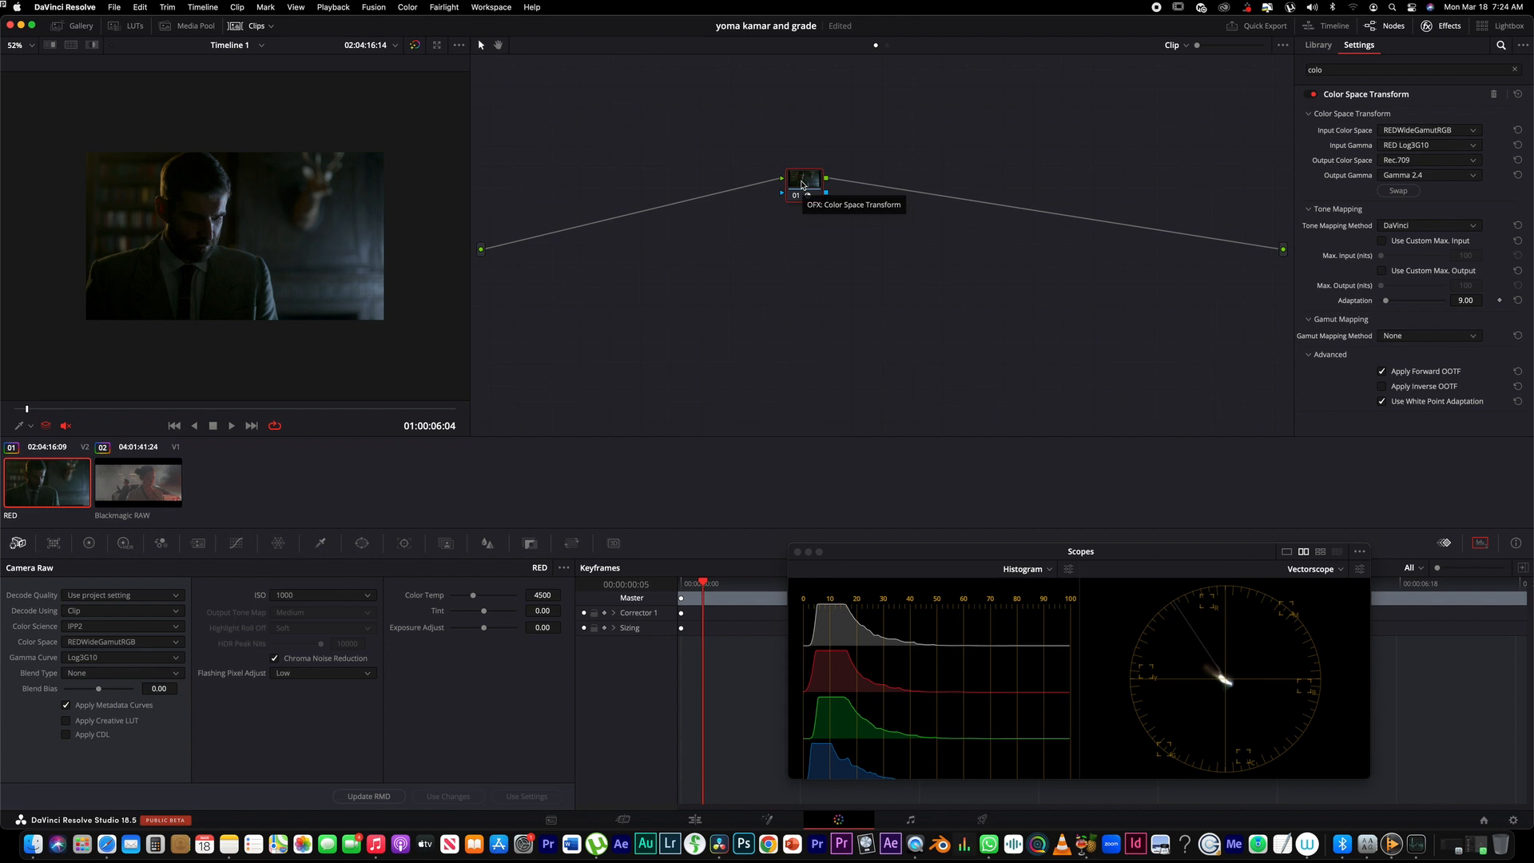
key(alt+s)
drag(843, 179, 912, 179)
click(89, 544)
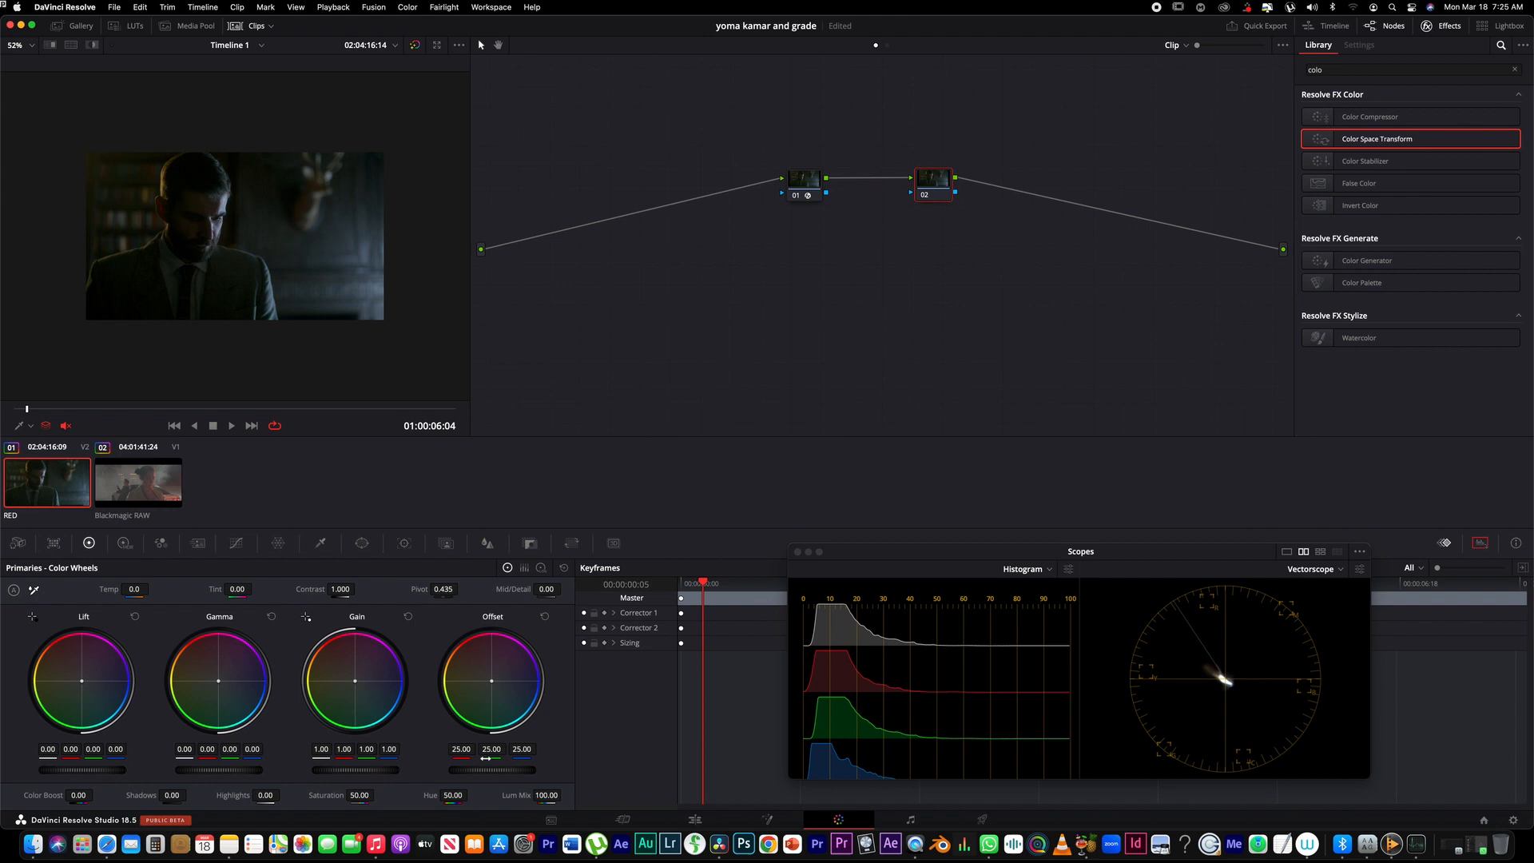
- Set node 02's offset to 28.75, gain to 1.10 and lift to -0.01
drag(477, 772, 516, 773)
drag(386, 772, 407, 773)
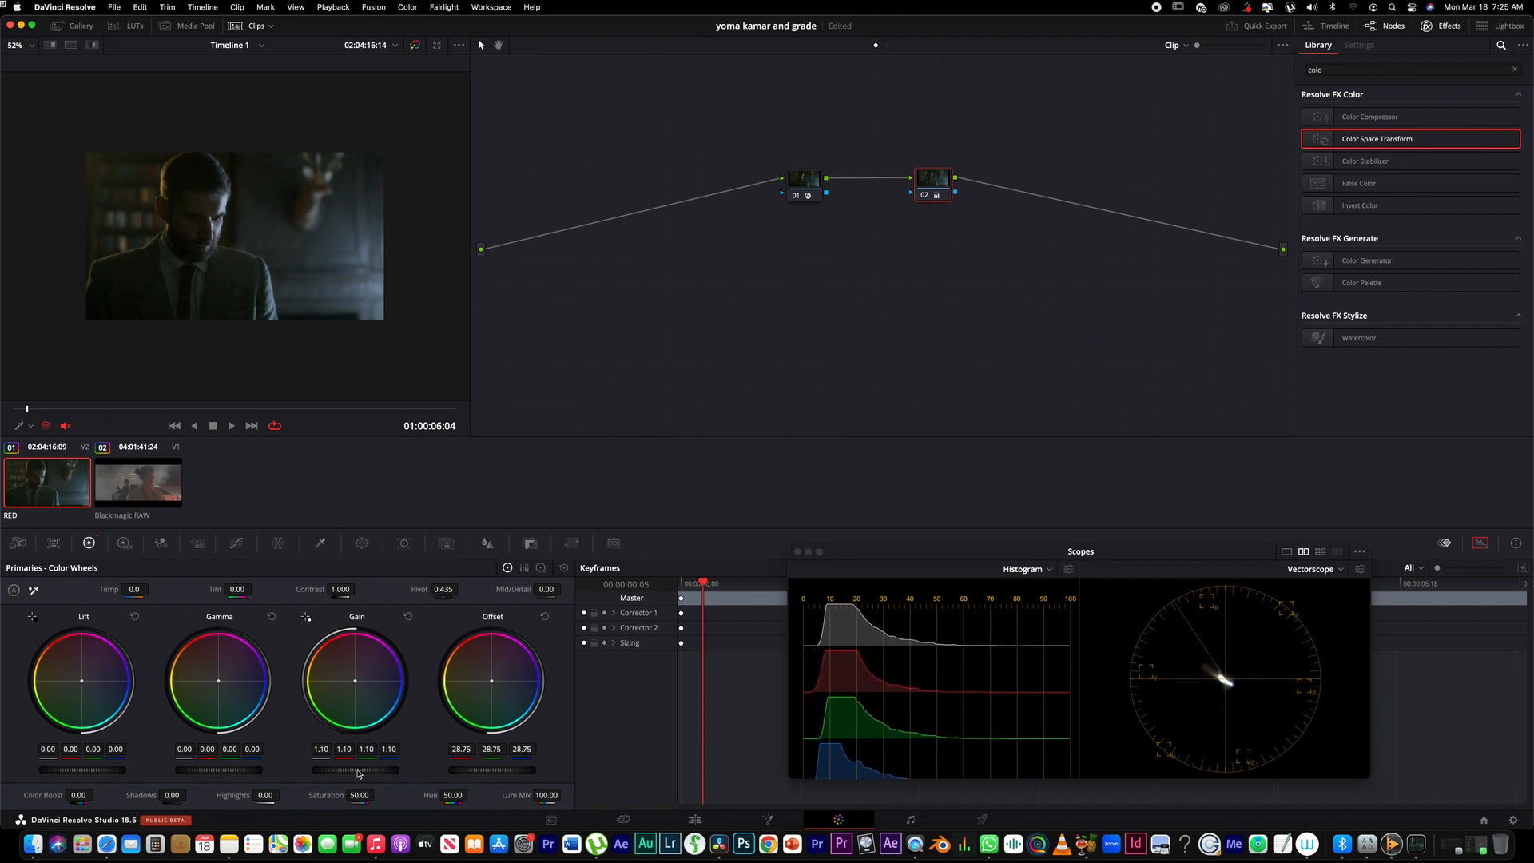
drag(91, 773, 86, 773)
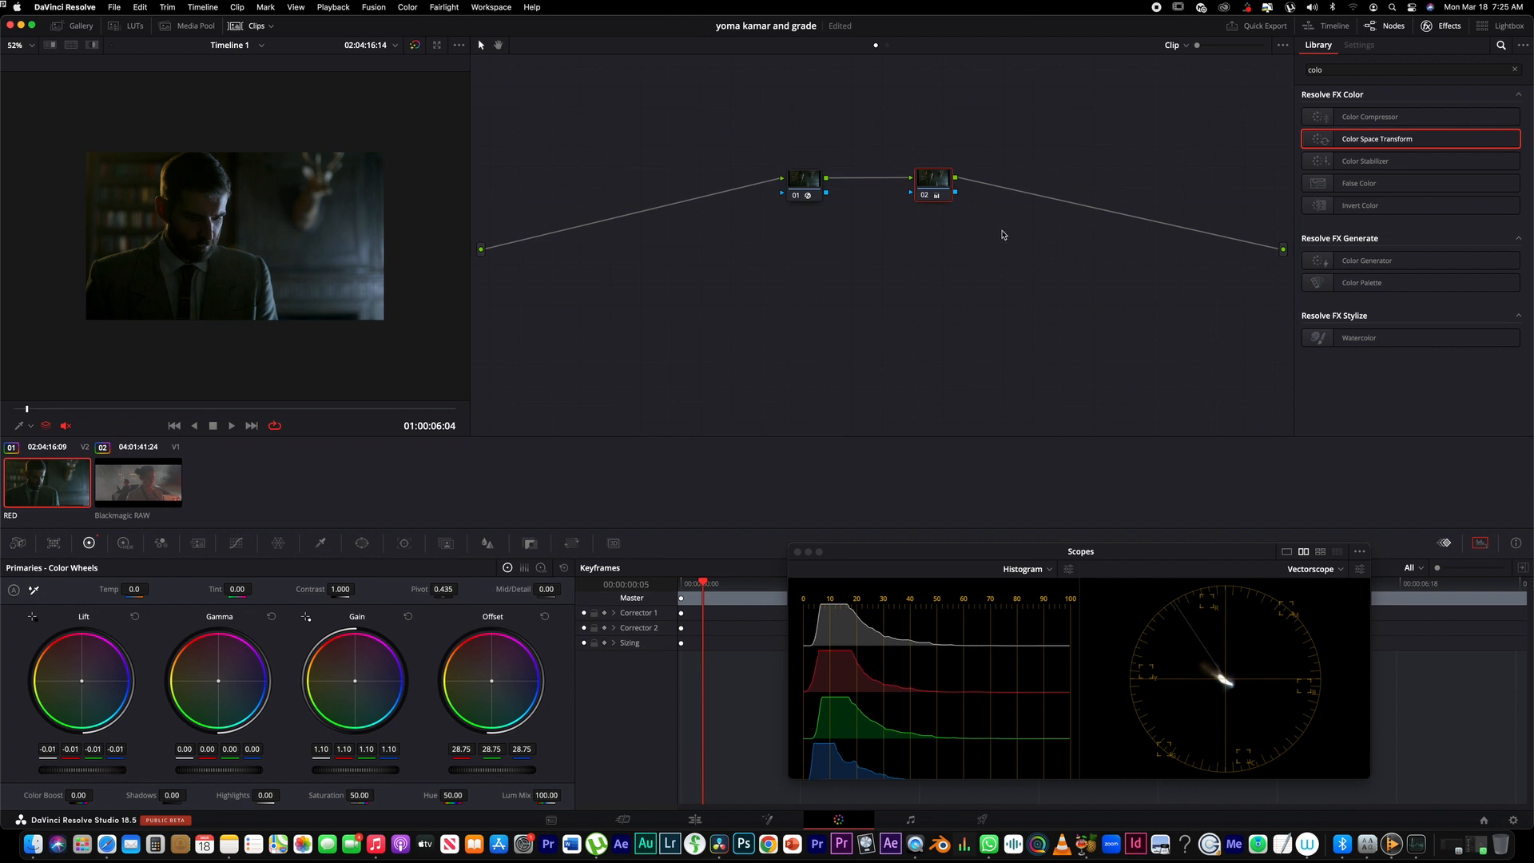
- Reset the grade of node 02 and delete the node
right_click(932, 185)
click(936, 188)
drag(933, 188, 919, 192)
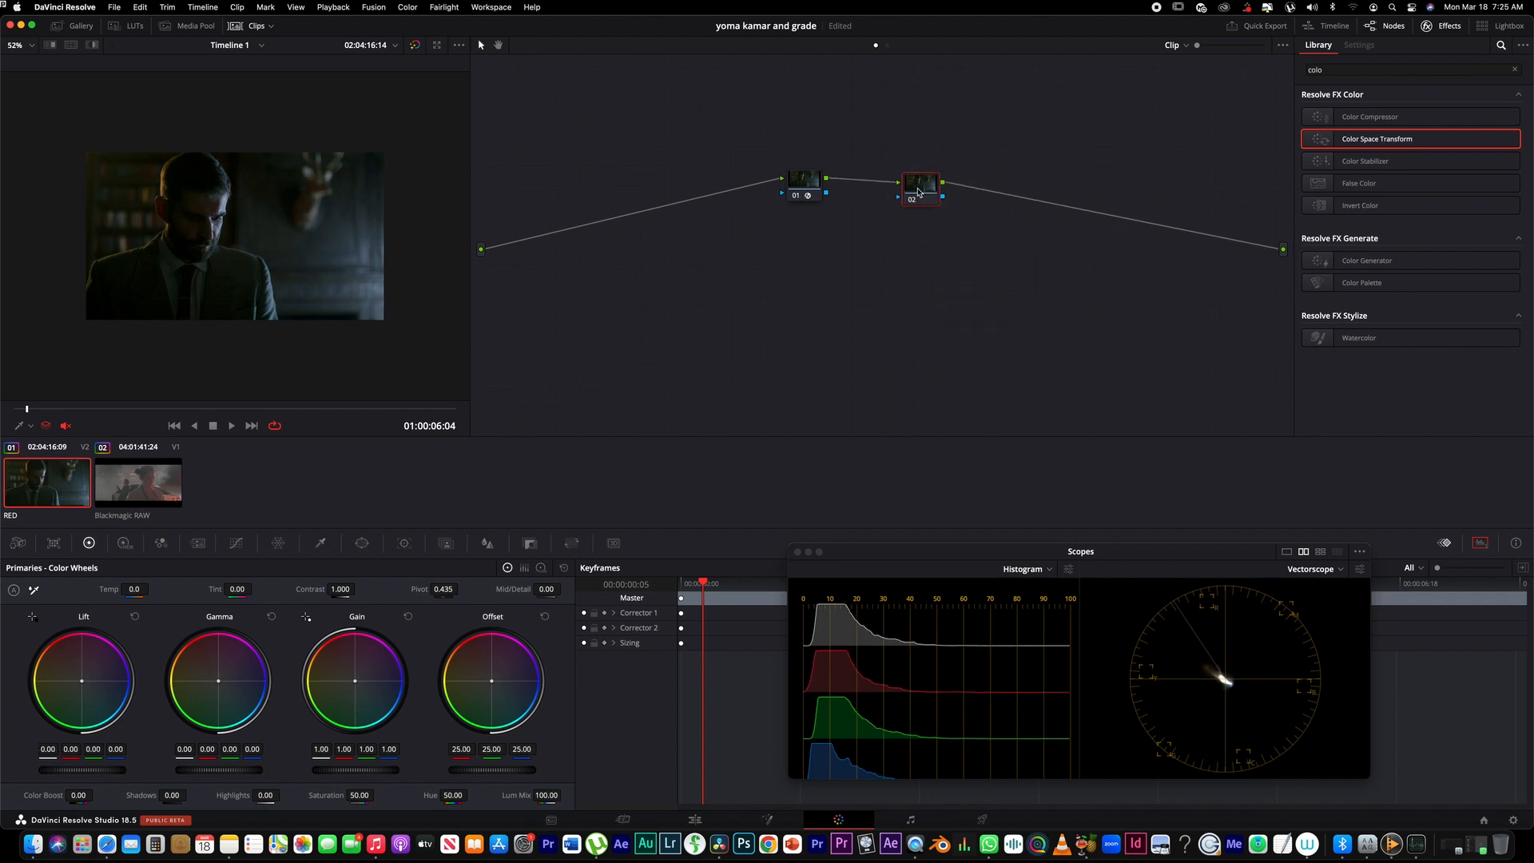
right_click(927, 187)
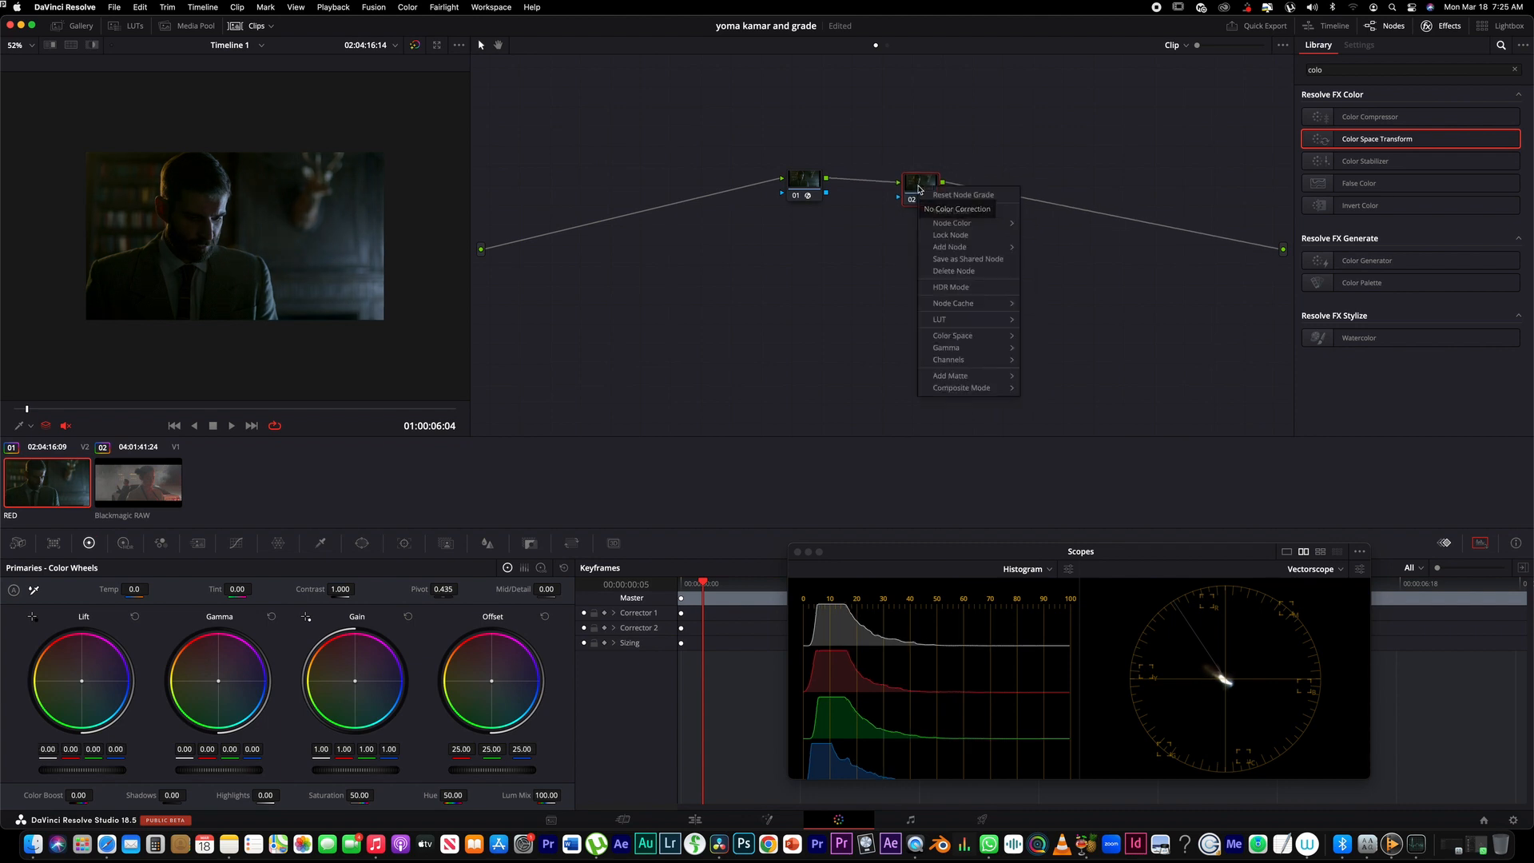
click(933, 194)
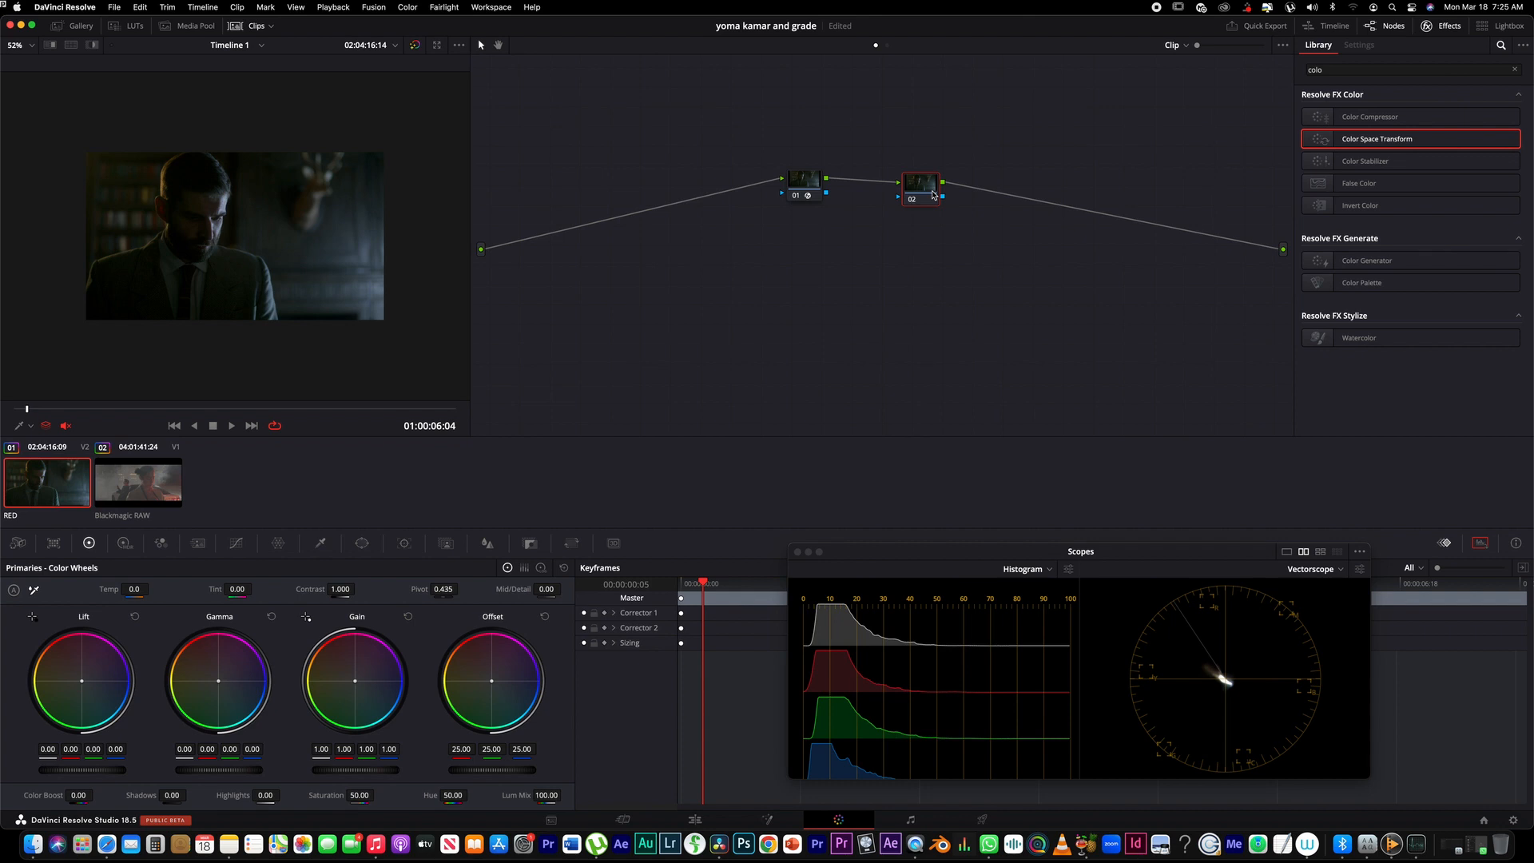
key(Delete)
- Move the Color Space Transform node close to the graph's output and add a serial node before it, placed nearer the input
drag(797, 182, 1136, 177)
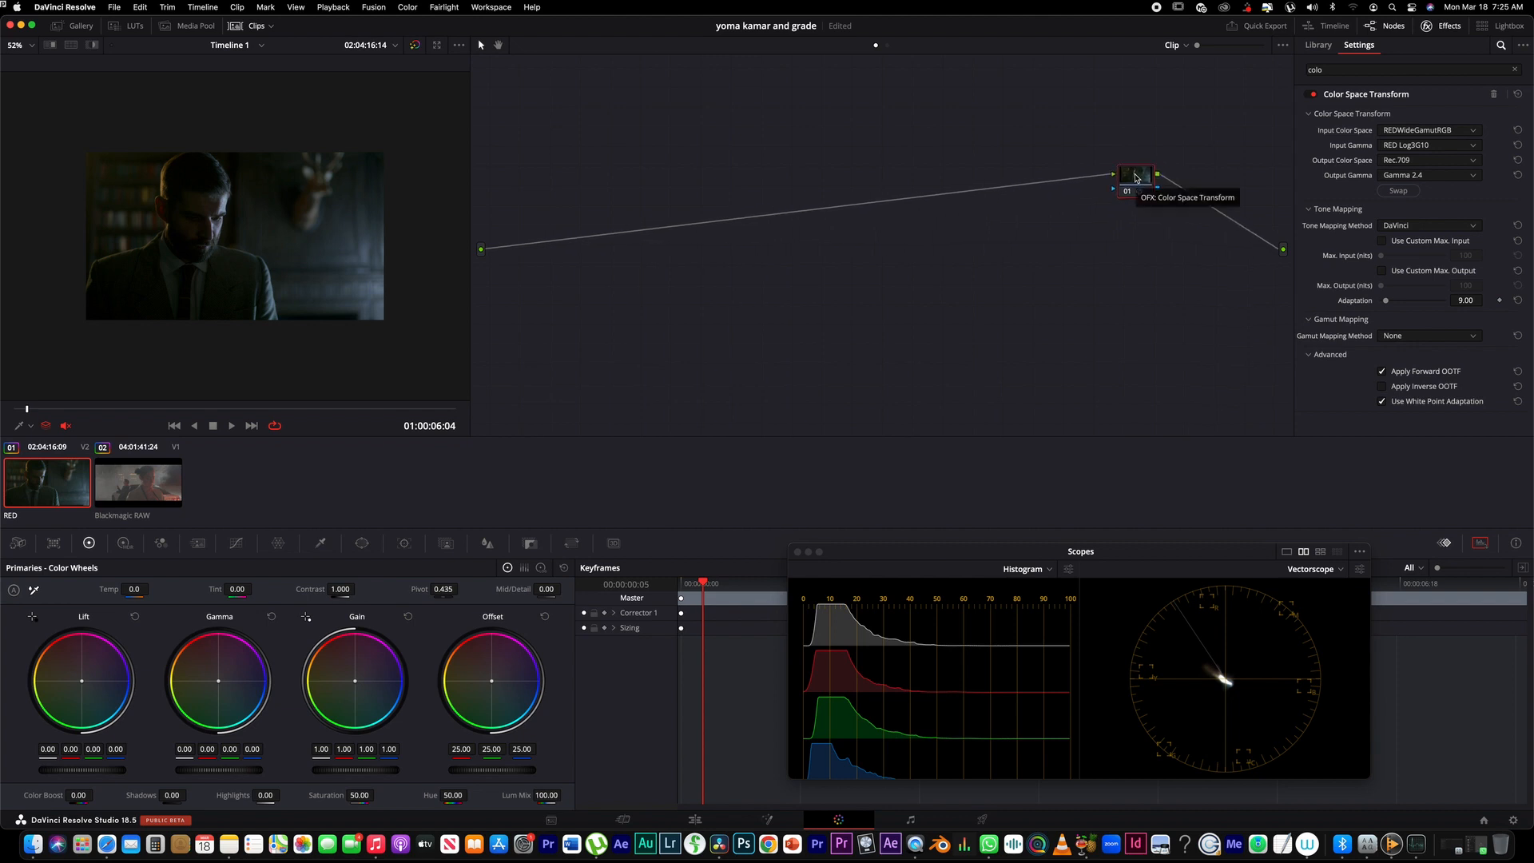
key(shift+s)
drag(1137, 223, 692, 201)
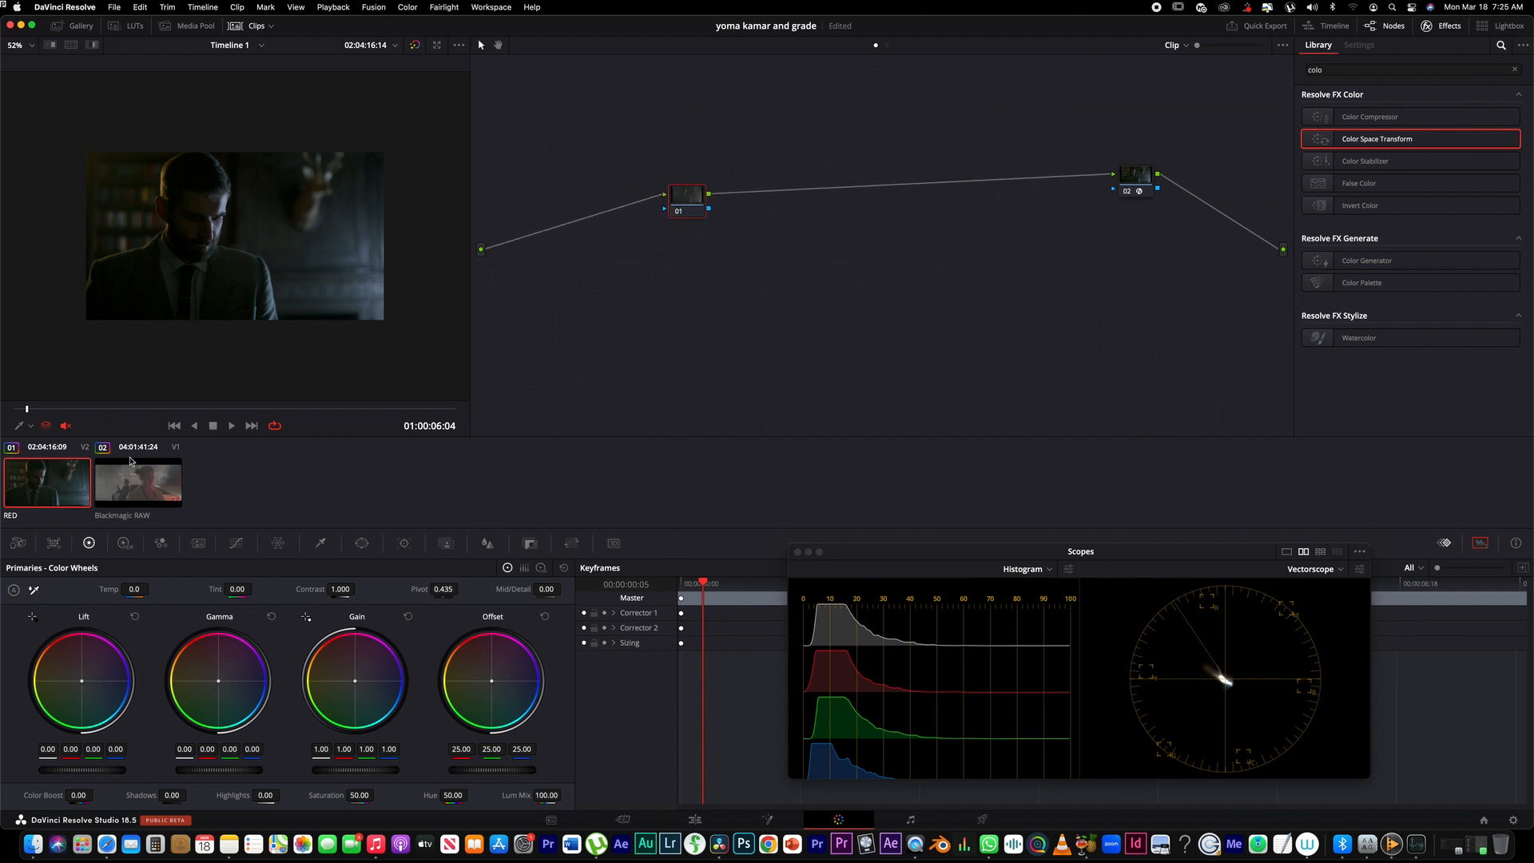
- Grade the node before the transform with an offset of 27.95 and a lift of -0.01
drag(483, 770, 502, 771)
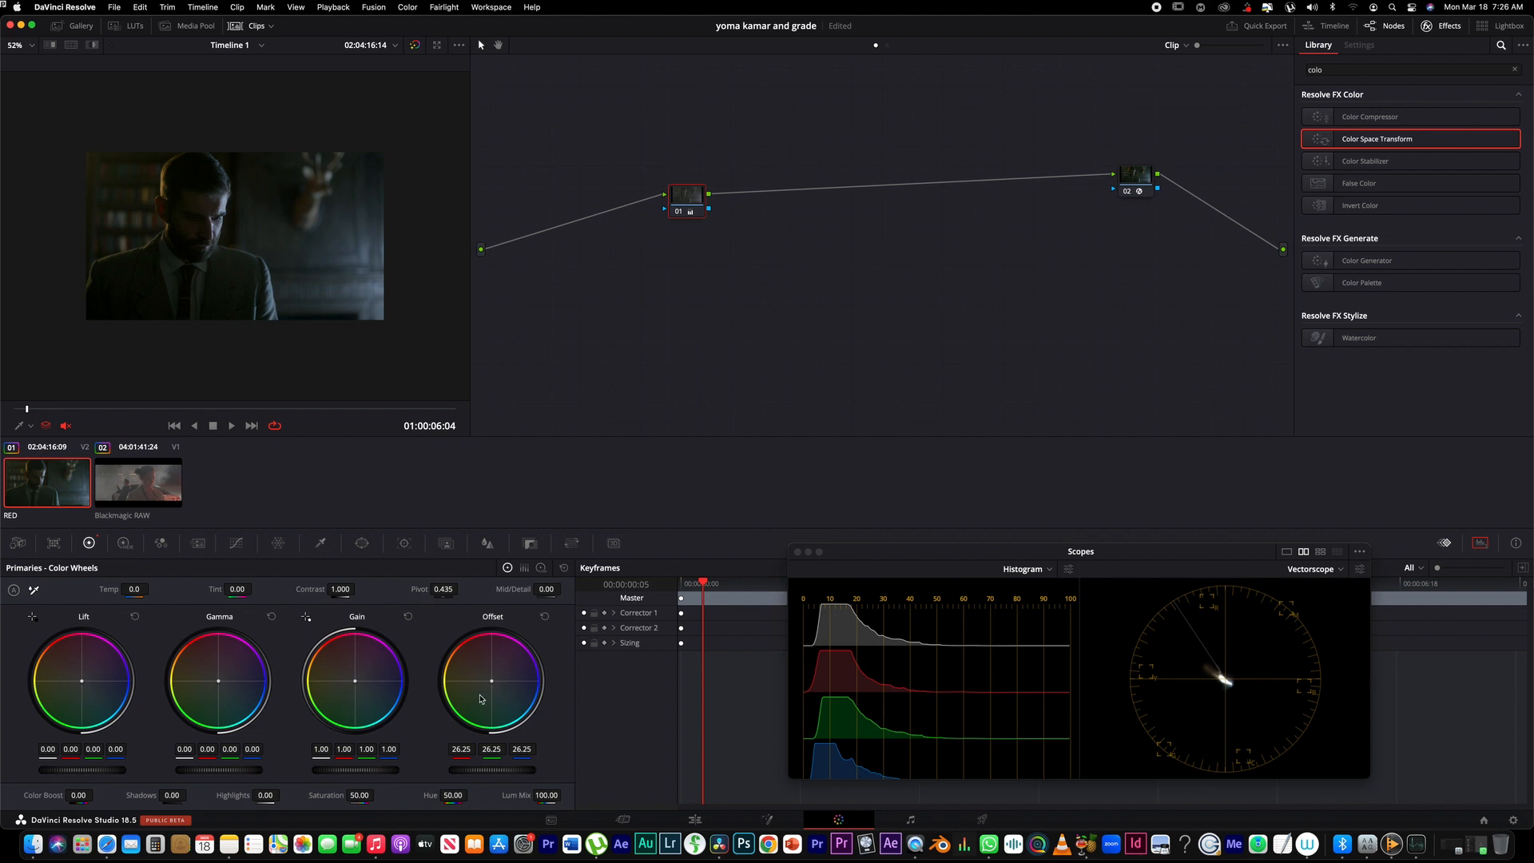
scroll(290, 249, up, 5)
scroll(289, 249, up, 1)
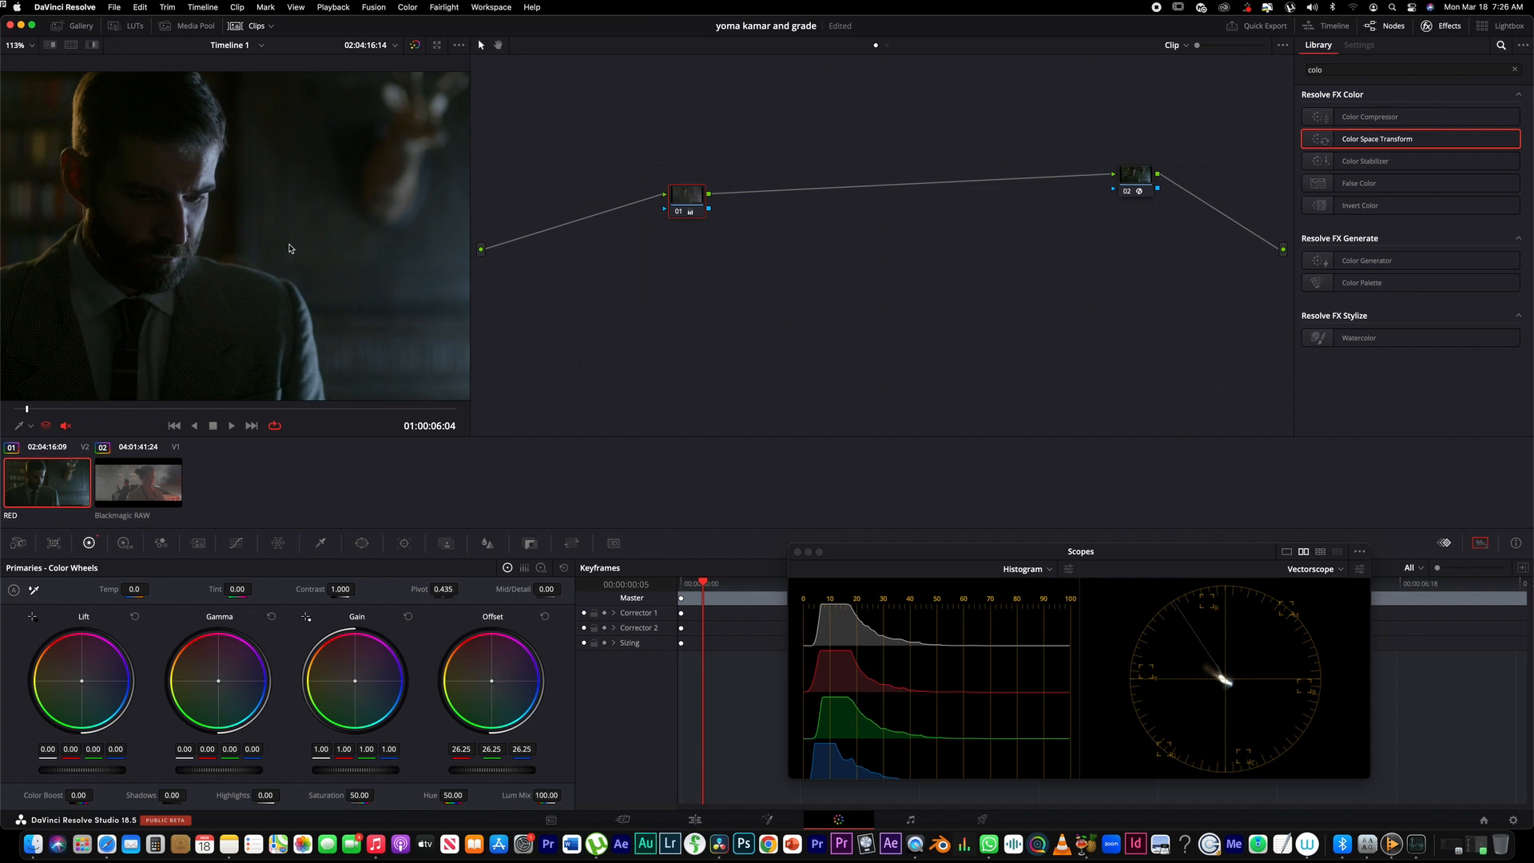
scroll(290, 248, down, 5)
drag(691, 199, 710, 201)
drag(483, 775, 500, 770)
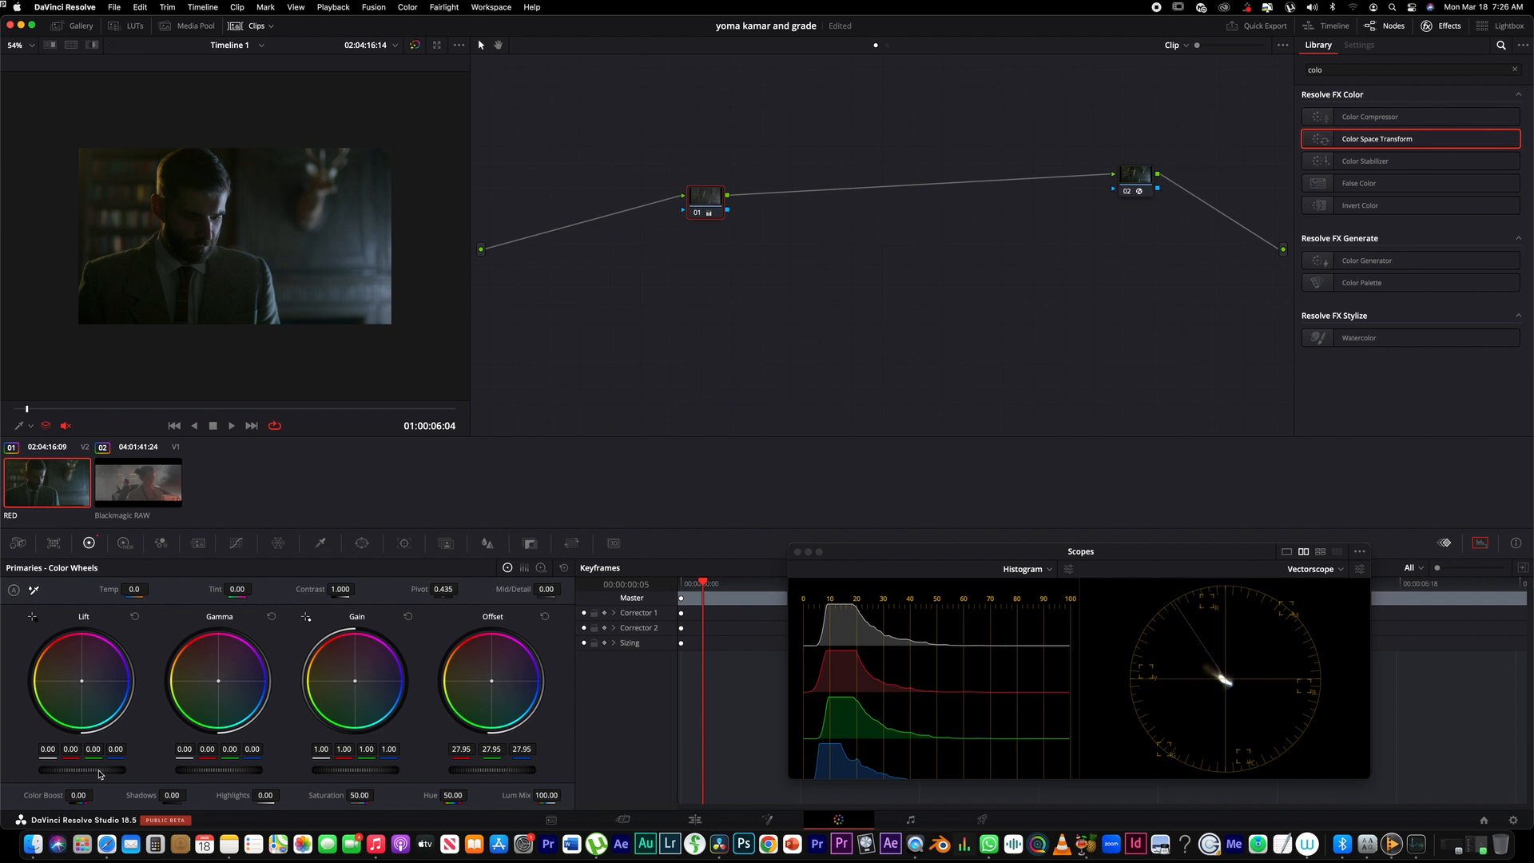
drag(100, 774, 96, 773)
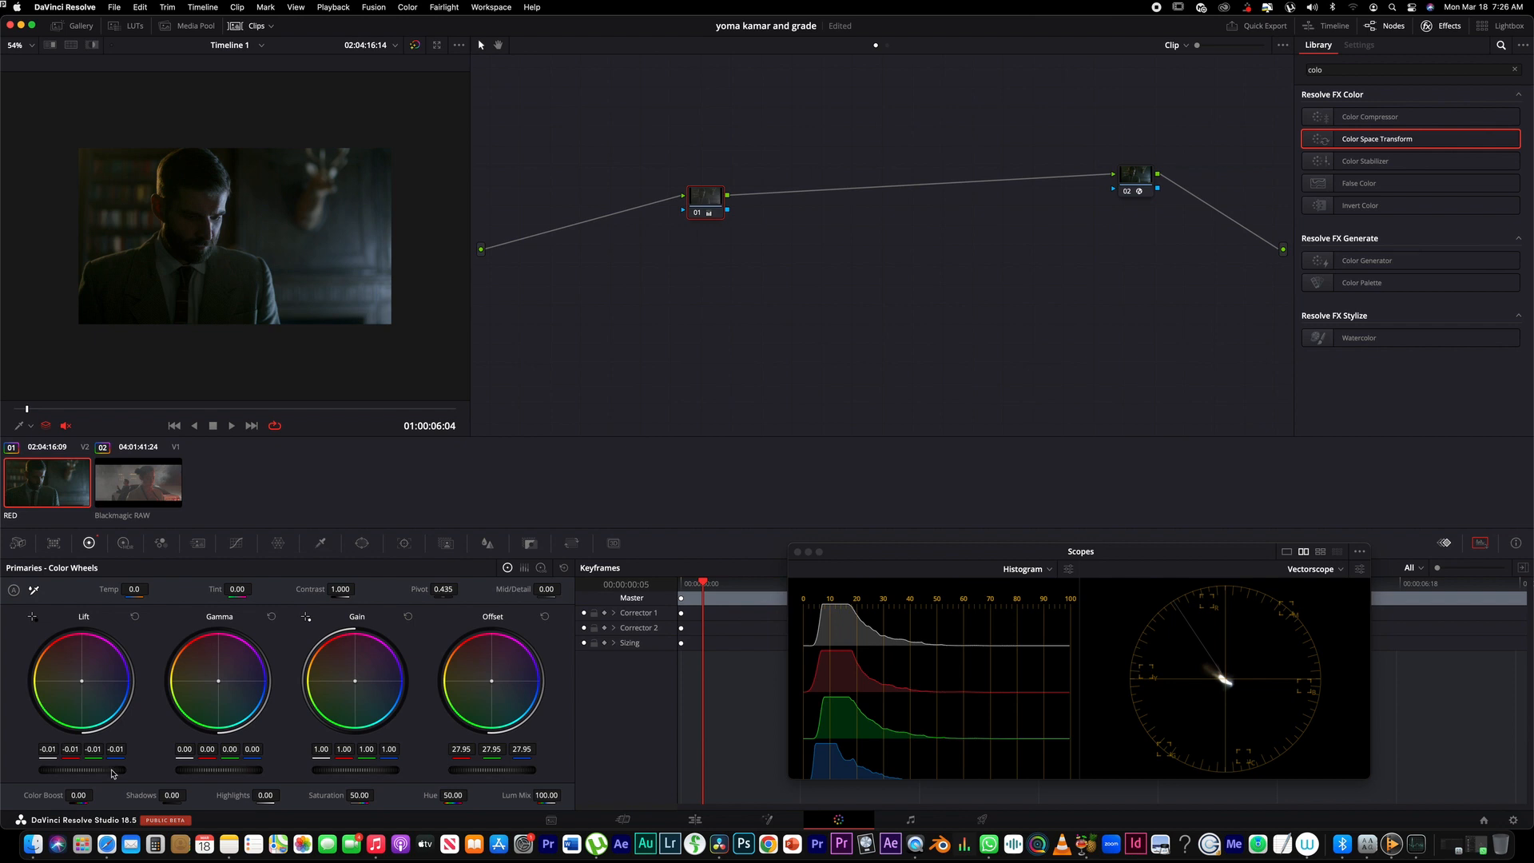
- Add a serial node after node 01 and shift its offset color balance to red 25.13, green 24.65 and blue 25.03
key(alt+s)
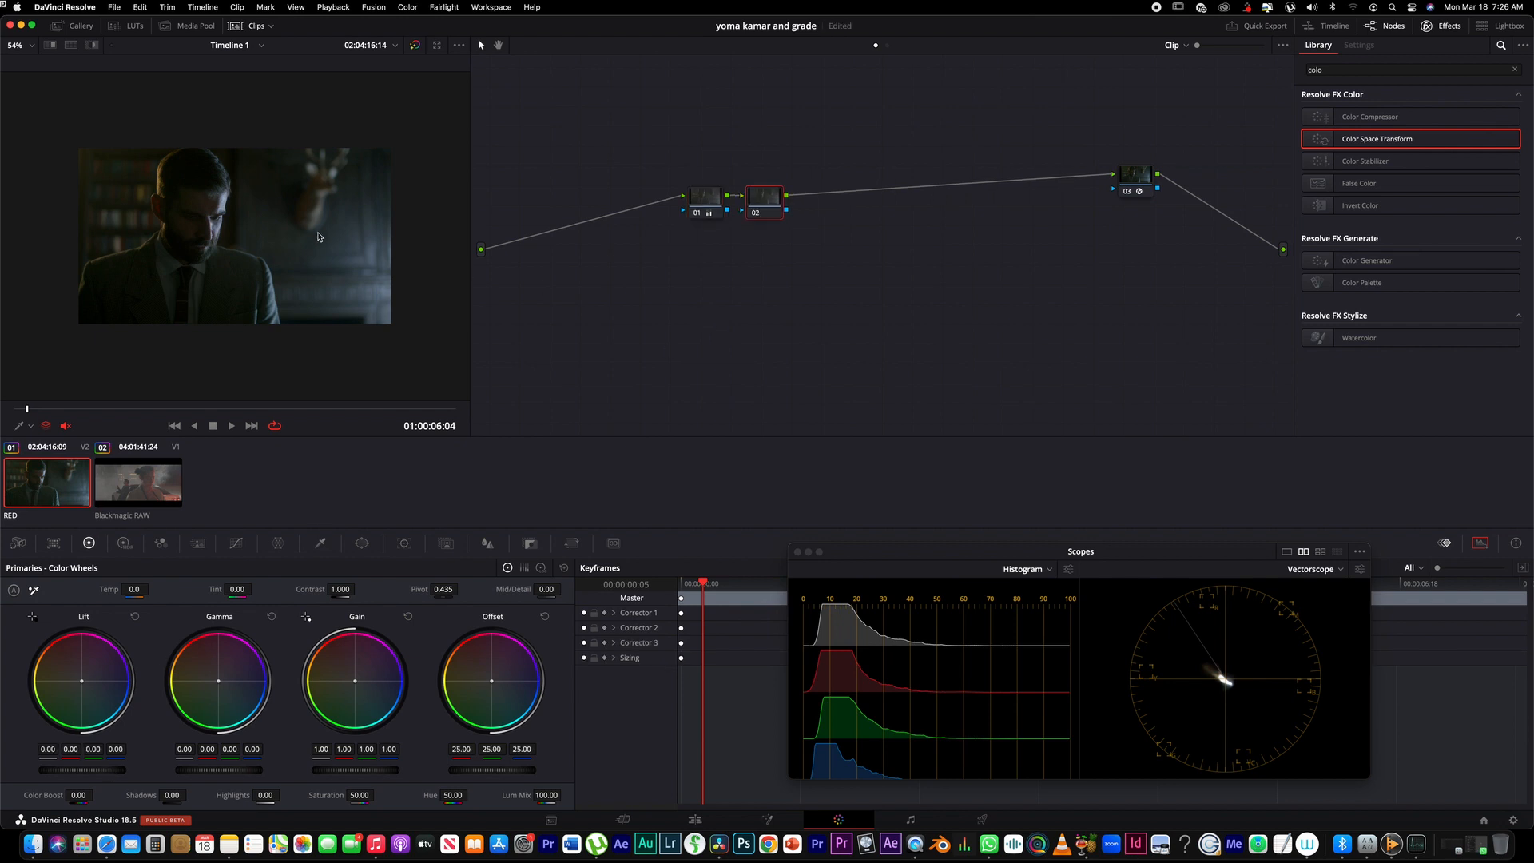
scroll(278, 229, up, 5)
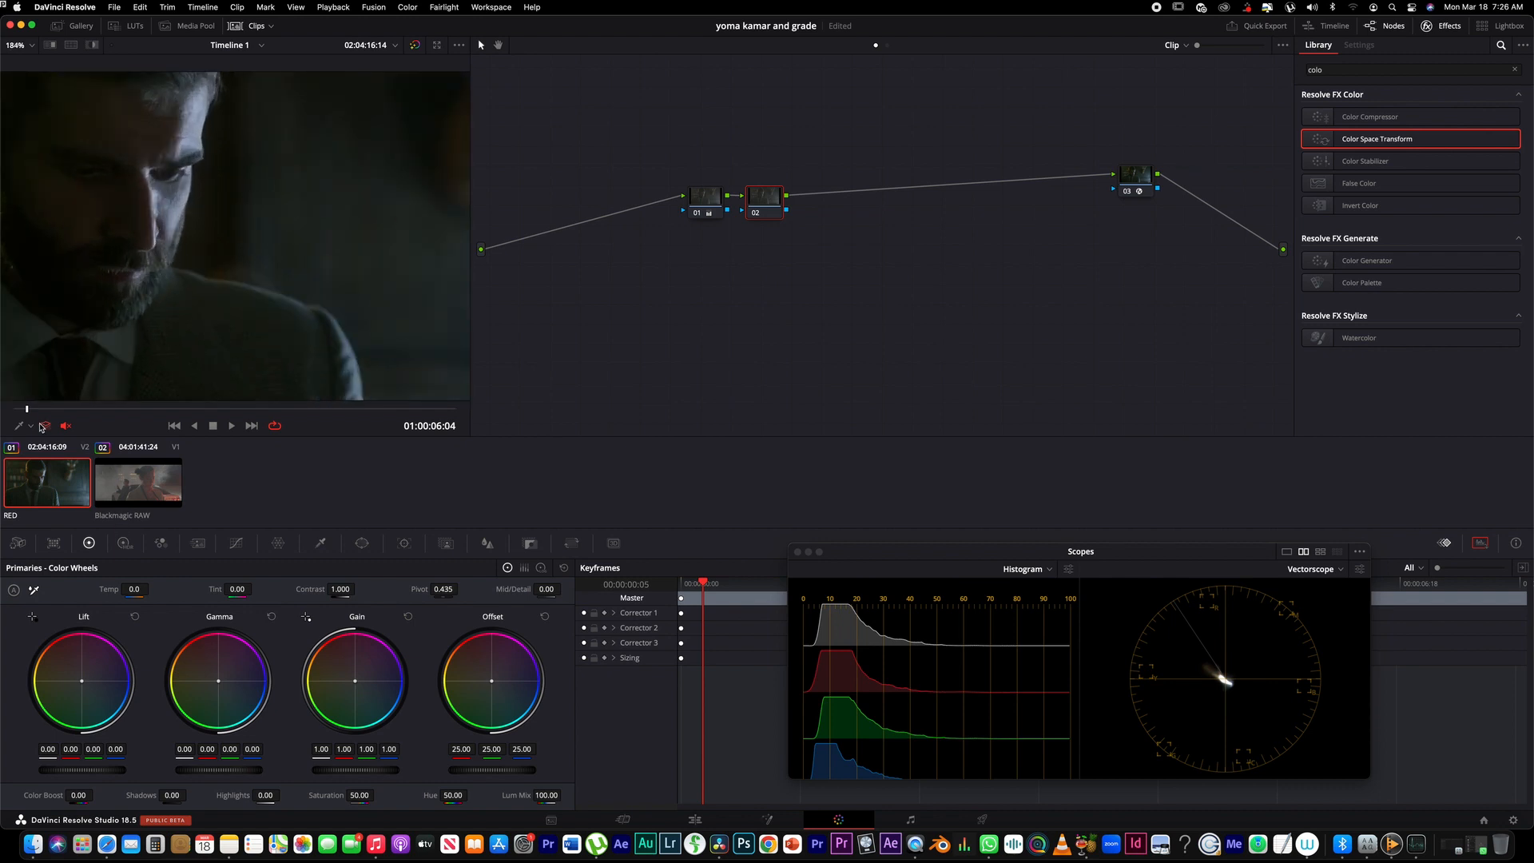
click(30, 425)
click(44, 461)
drag(493, 684, 493, 681)
scroll(315, 333, down, 5)
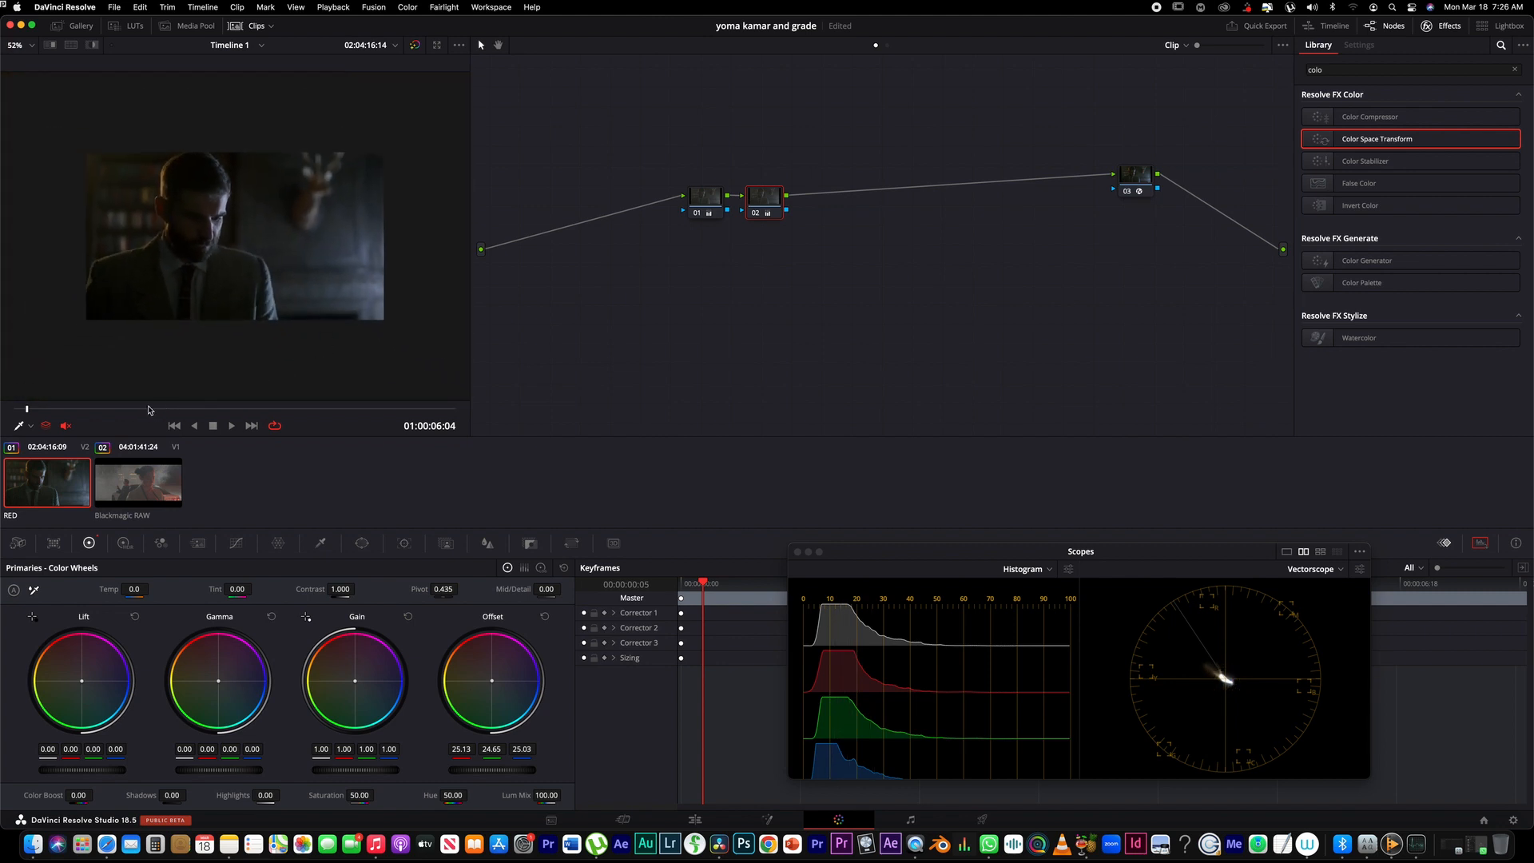
- Scrub to another frame of the RED clip and compare the picture with and without its grade
drag(161, 409, 264, 409)
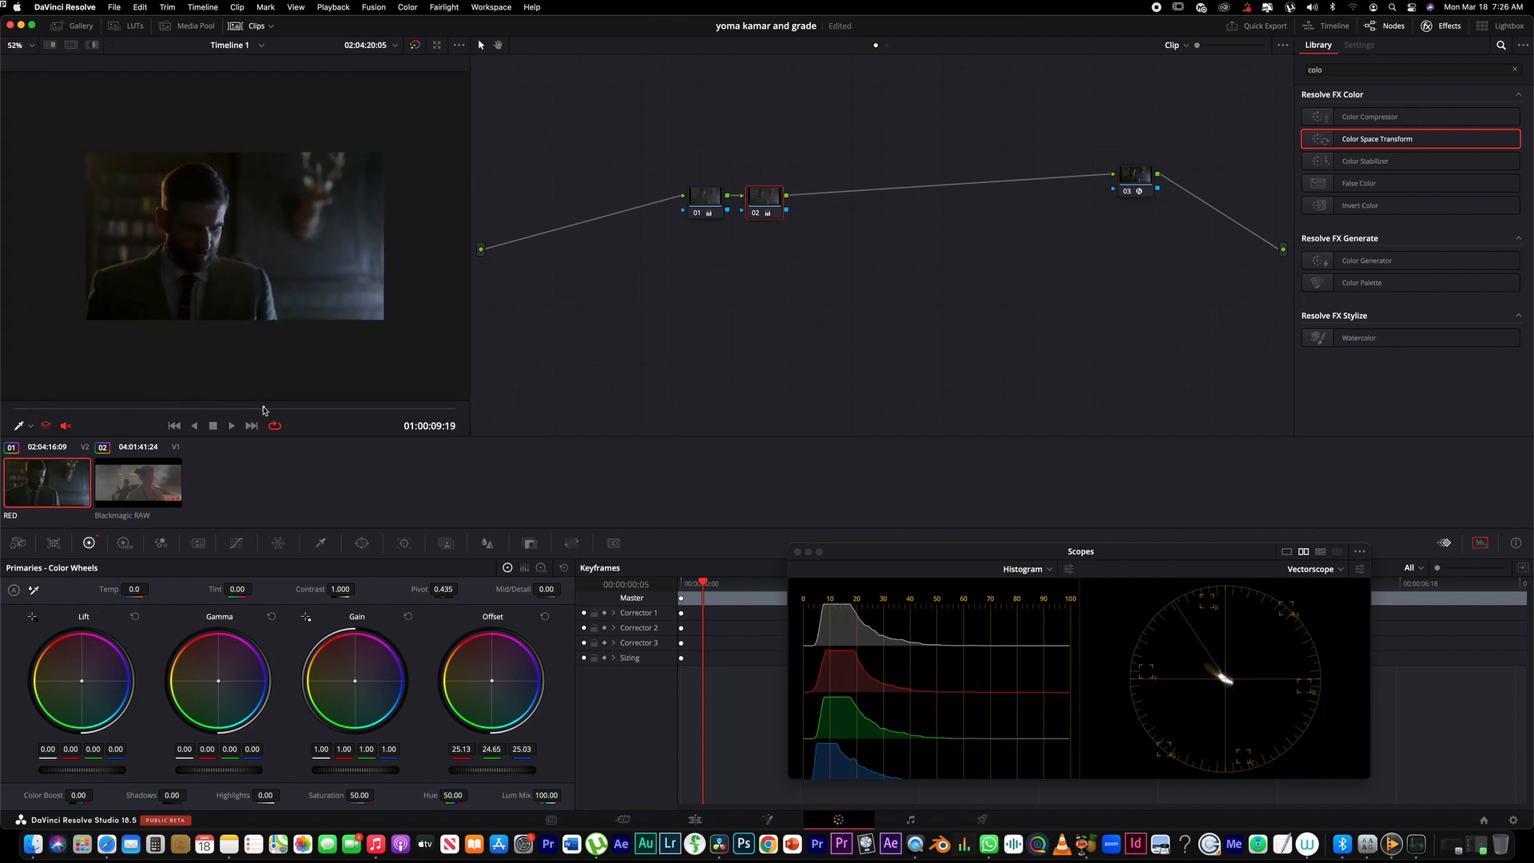
click(414, 48)
click(414, 44)
click(415, 45)
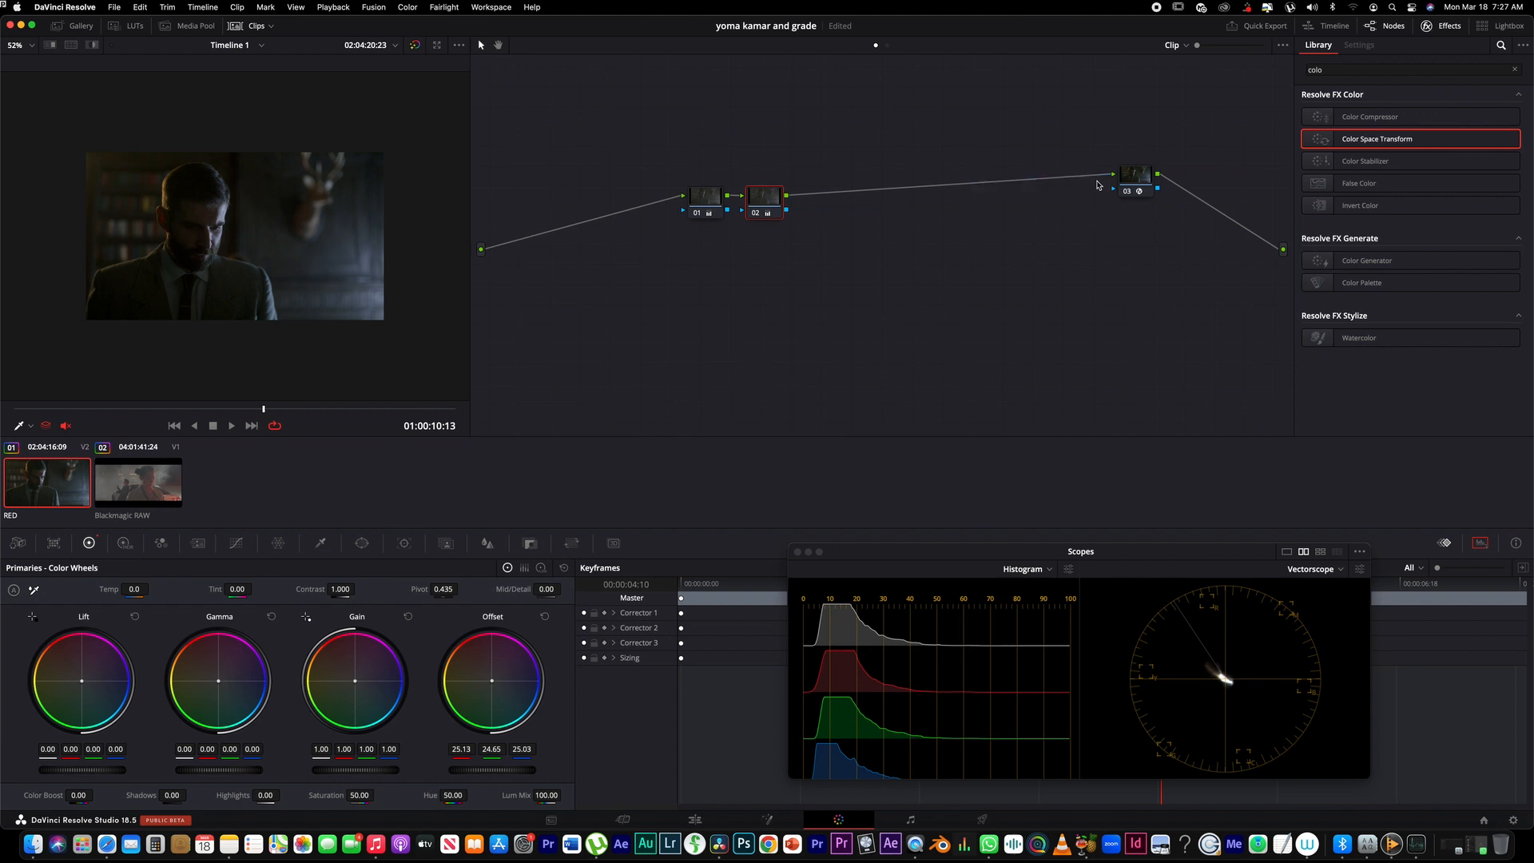
- Move the Color Space Transform node closer to node 02 and switch it off and on to compare the result
drag(1136, 179, 912, 204)
click(902, 222)
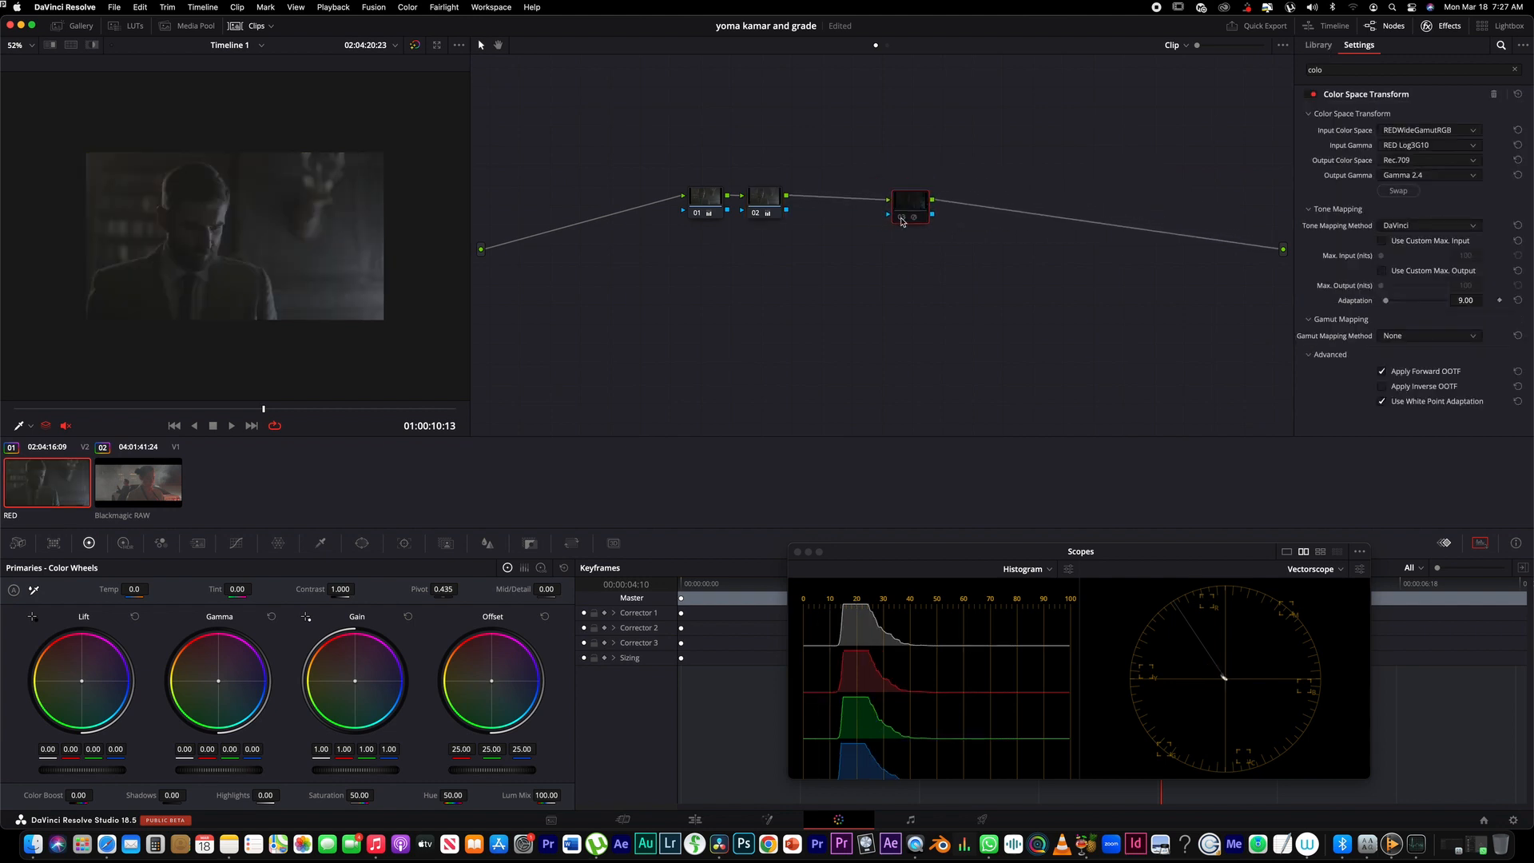
click(902, 218)
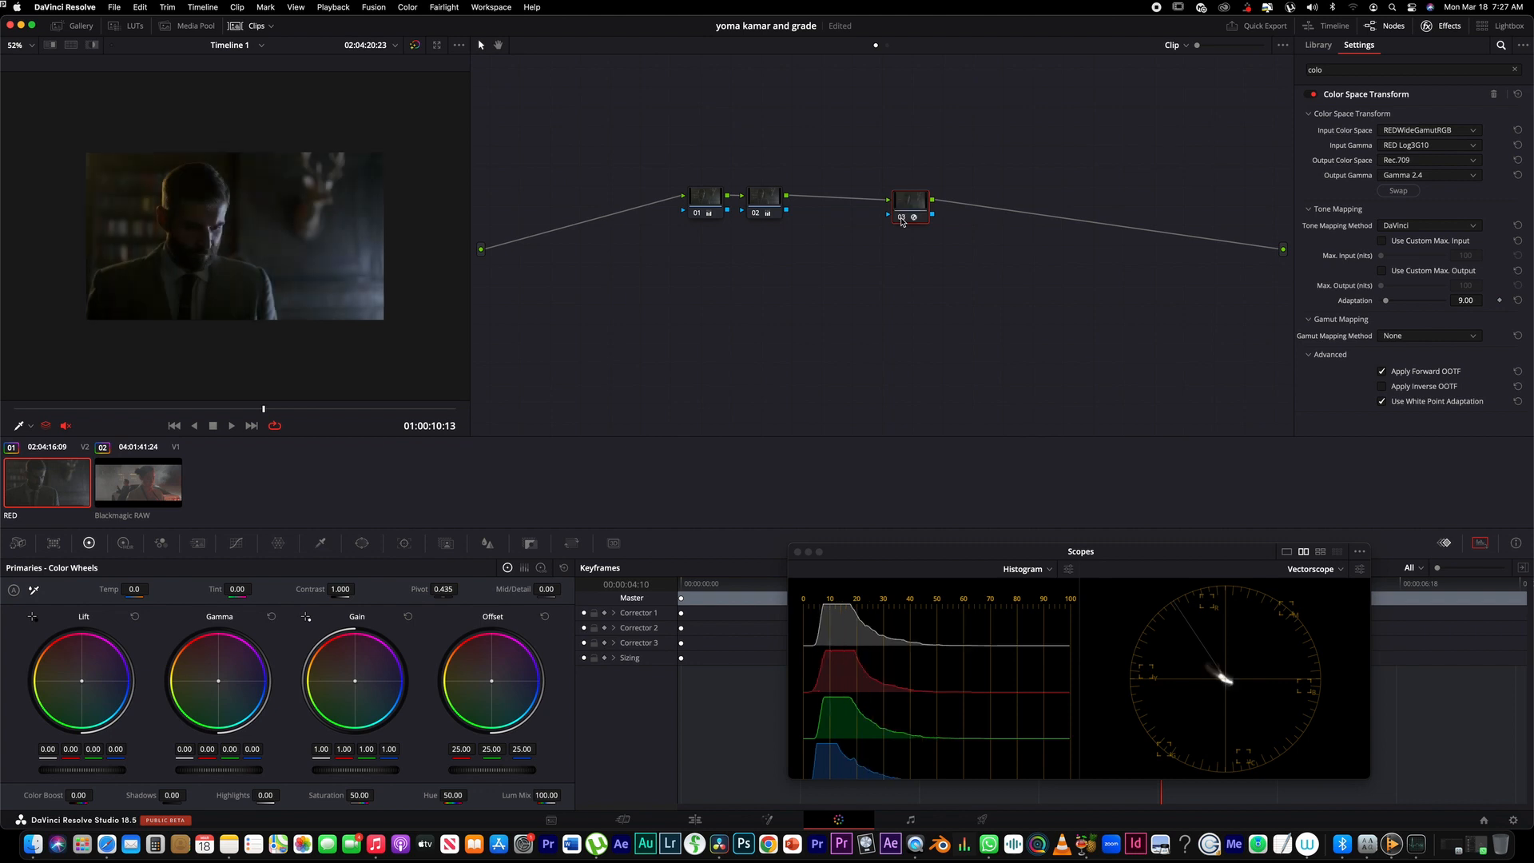
drag(908, 205, 968, 202)
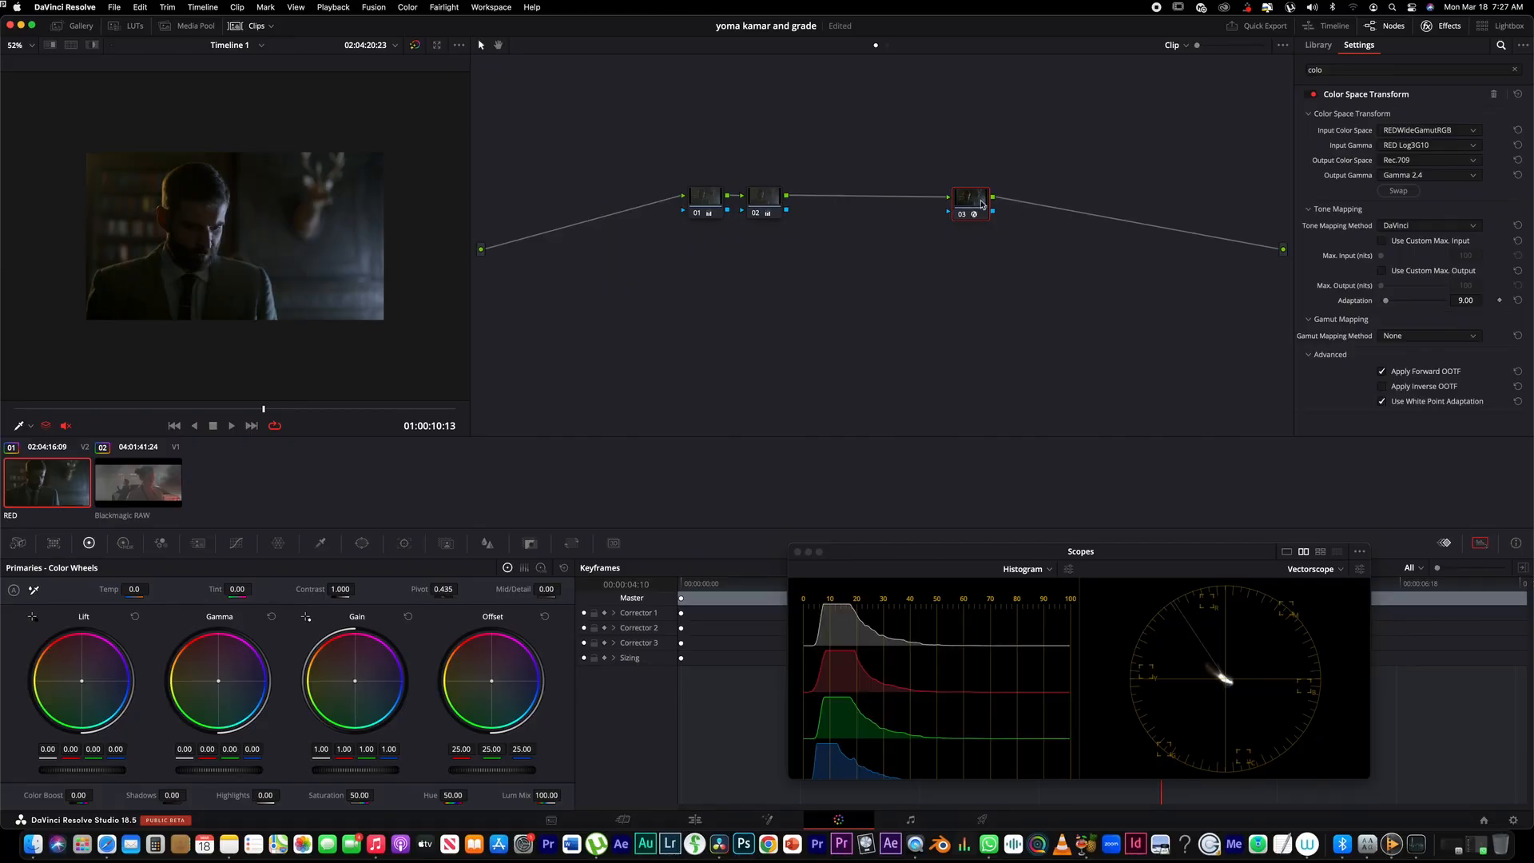
- On the Blackmagic RAW clip, move node 01 toward the output and apply a Color Space Transform to it
click(151, 480)
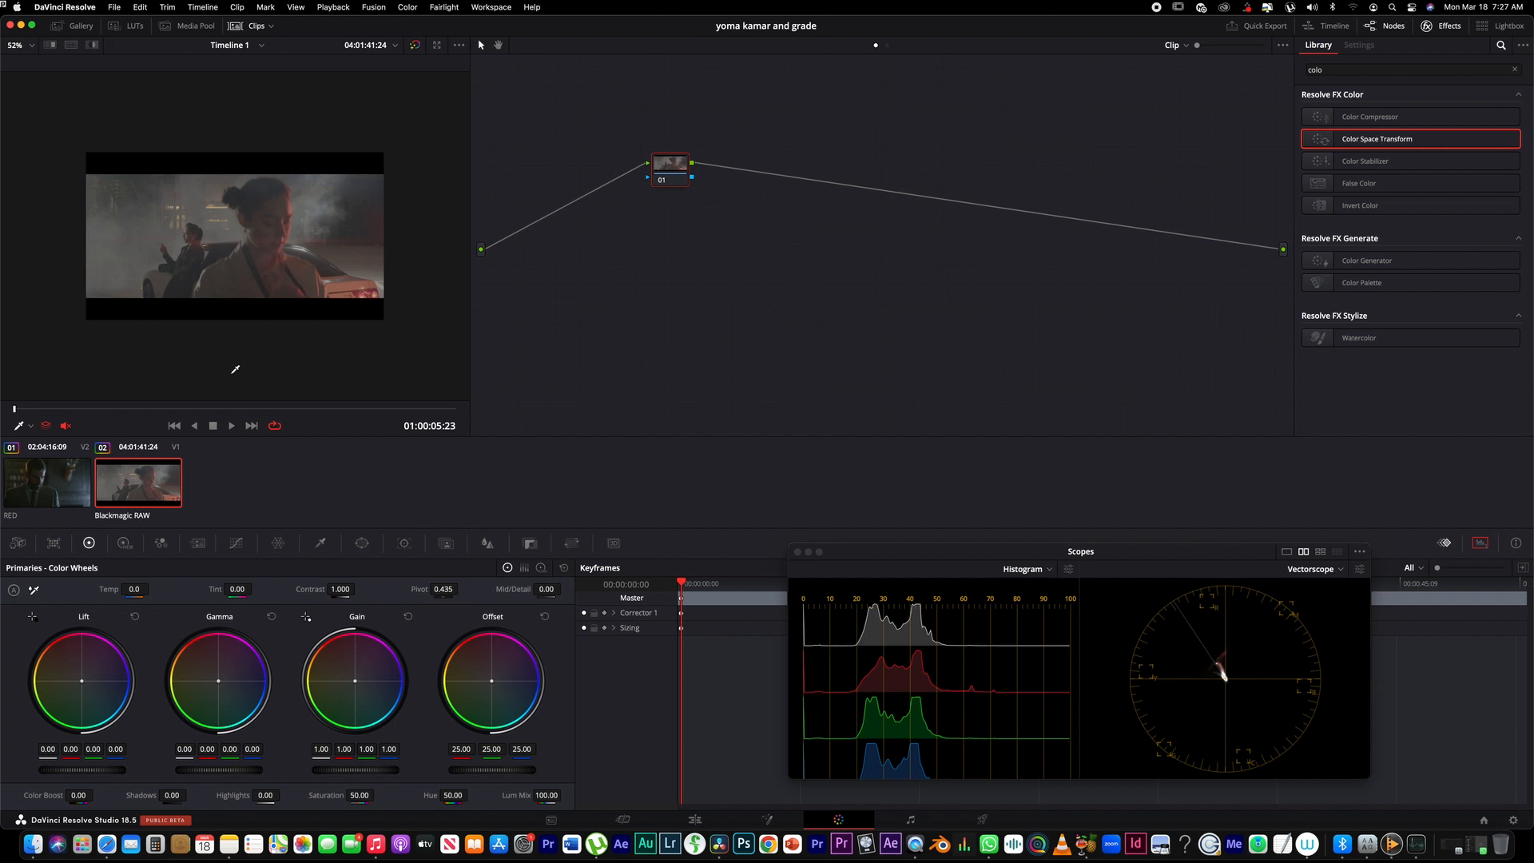
click(59, 488)
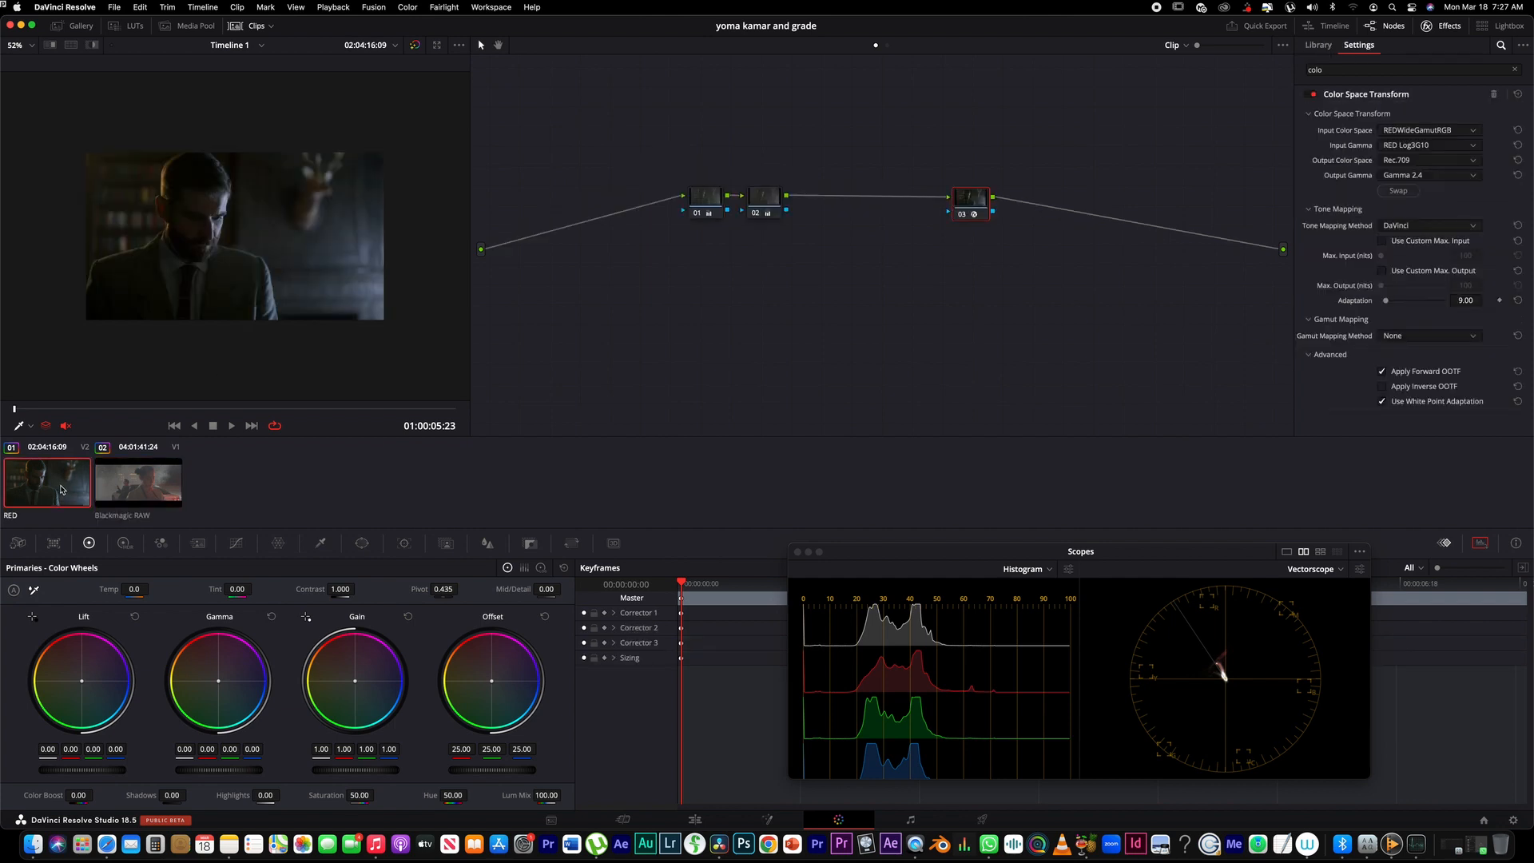
click(117, 478)
drag(670, 164, 1116, 162)
drag(1368, 137, 1033, 170)
- Set the transform's input color space to Blackmagic Design Wide Gamut Gen 4/5 and input gamma to Blackmagic Design Film Gen 5
click(1422, 131)
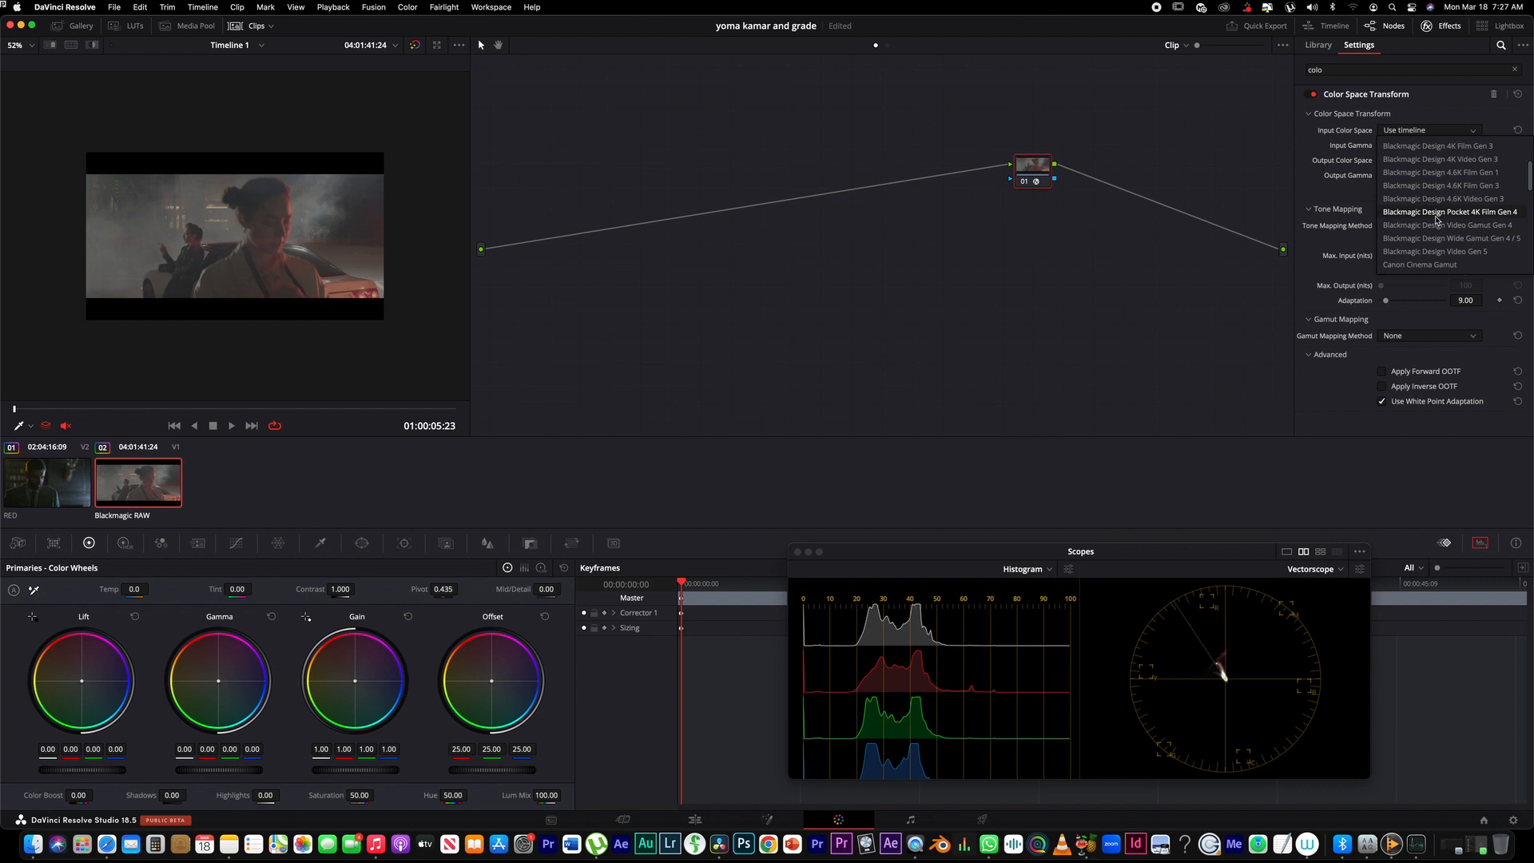
click(1473, 242)
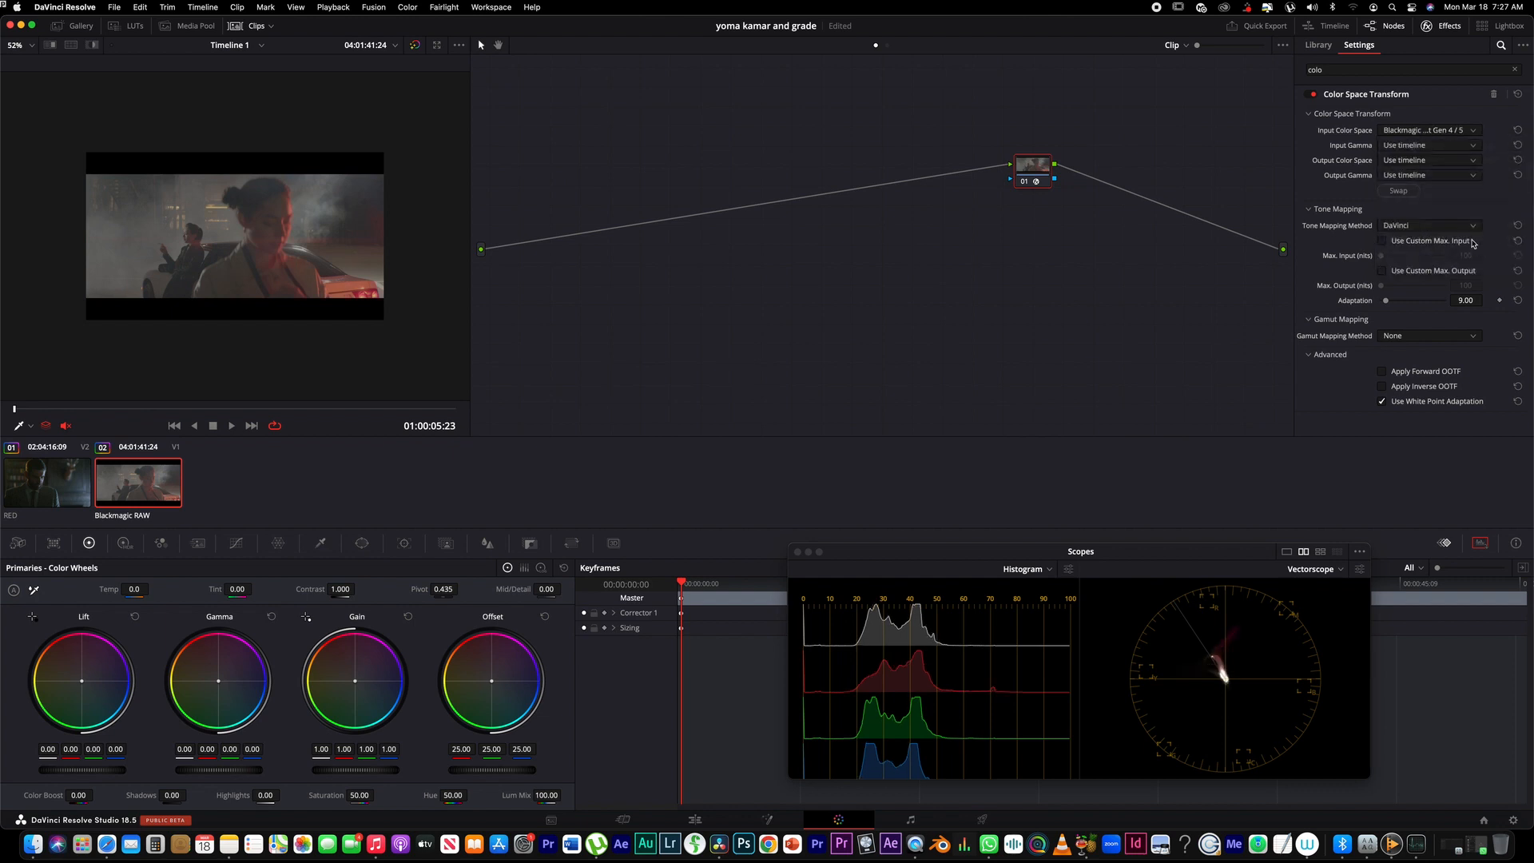
click(1442, 146)
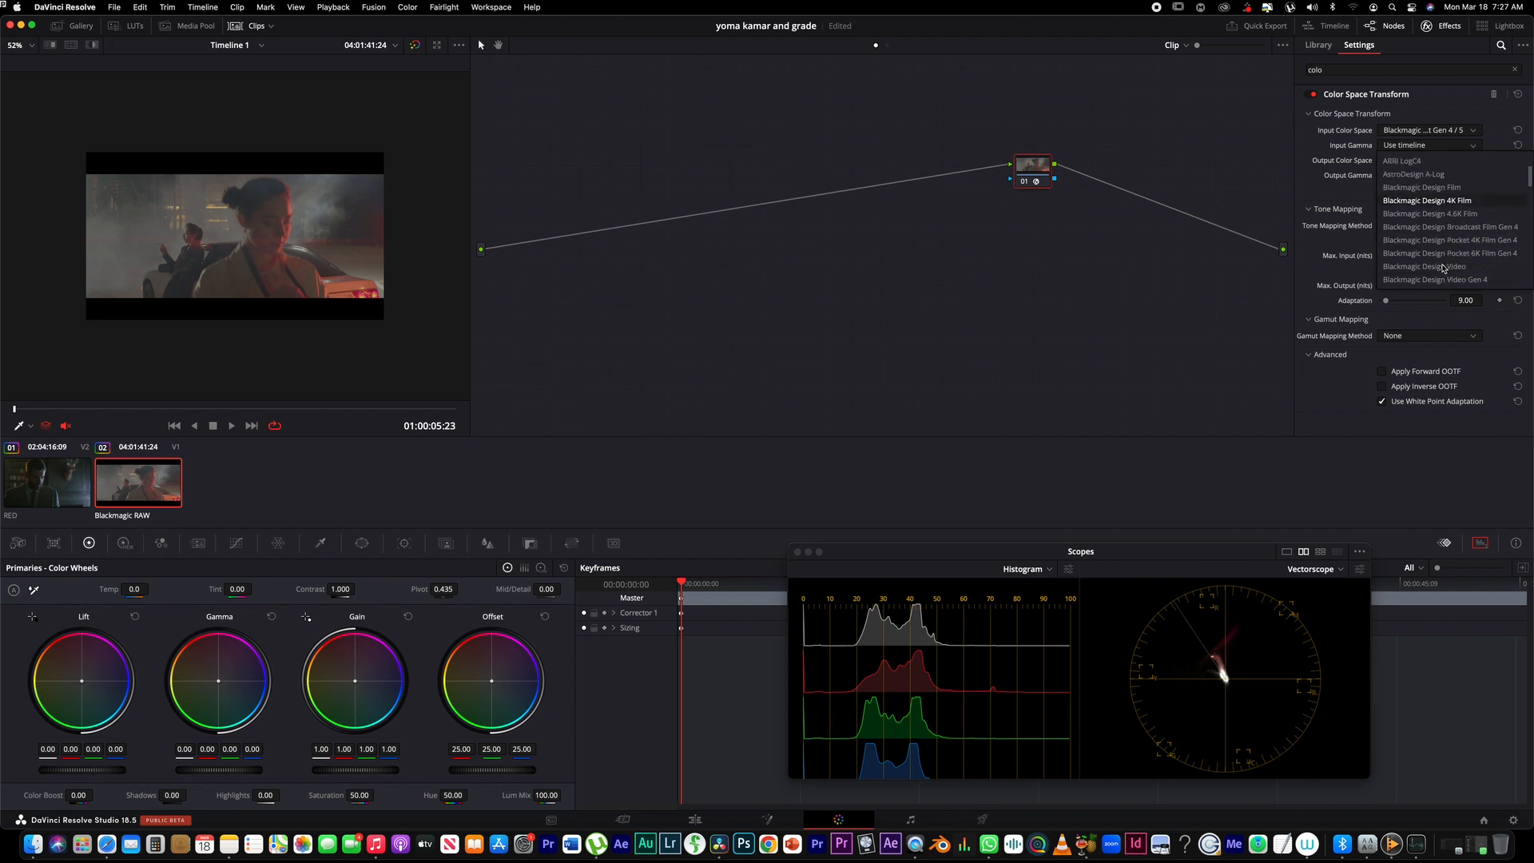
scroll(1455, 262, down, 3)
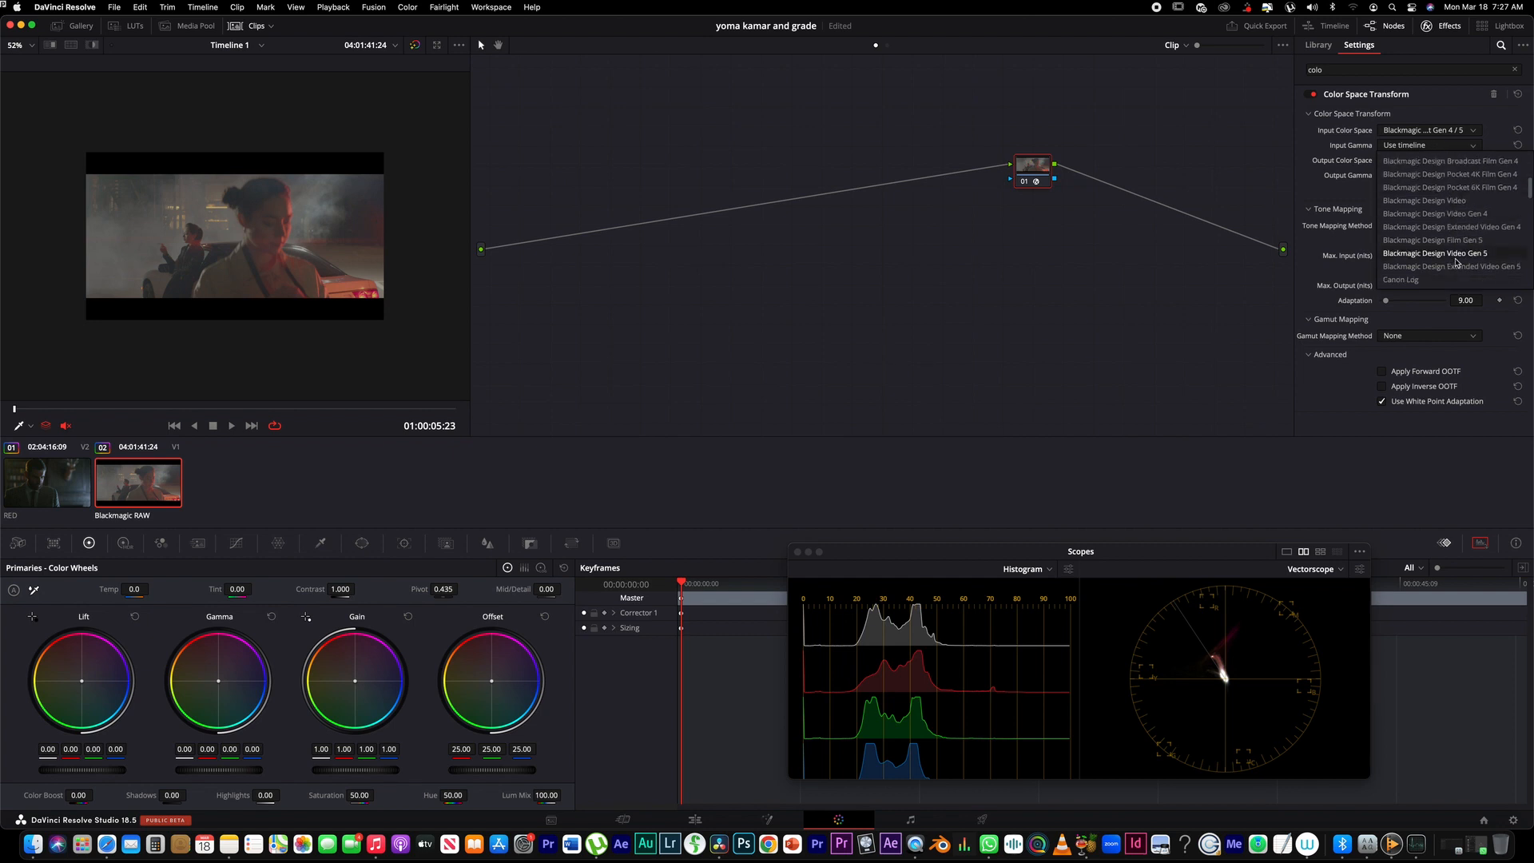
click(1486, 240)
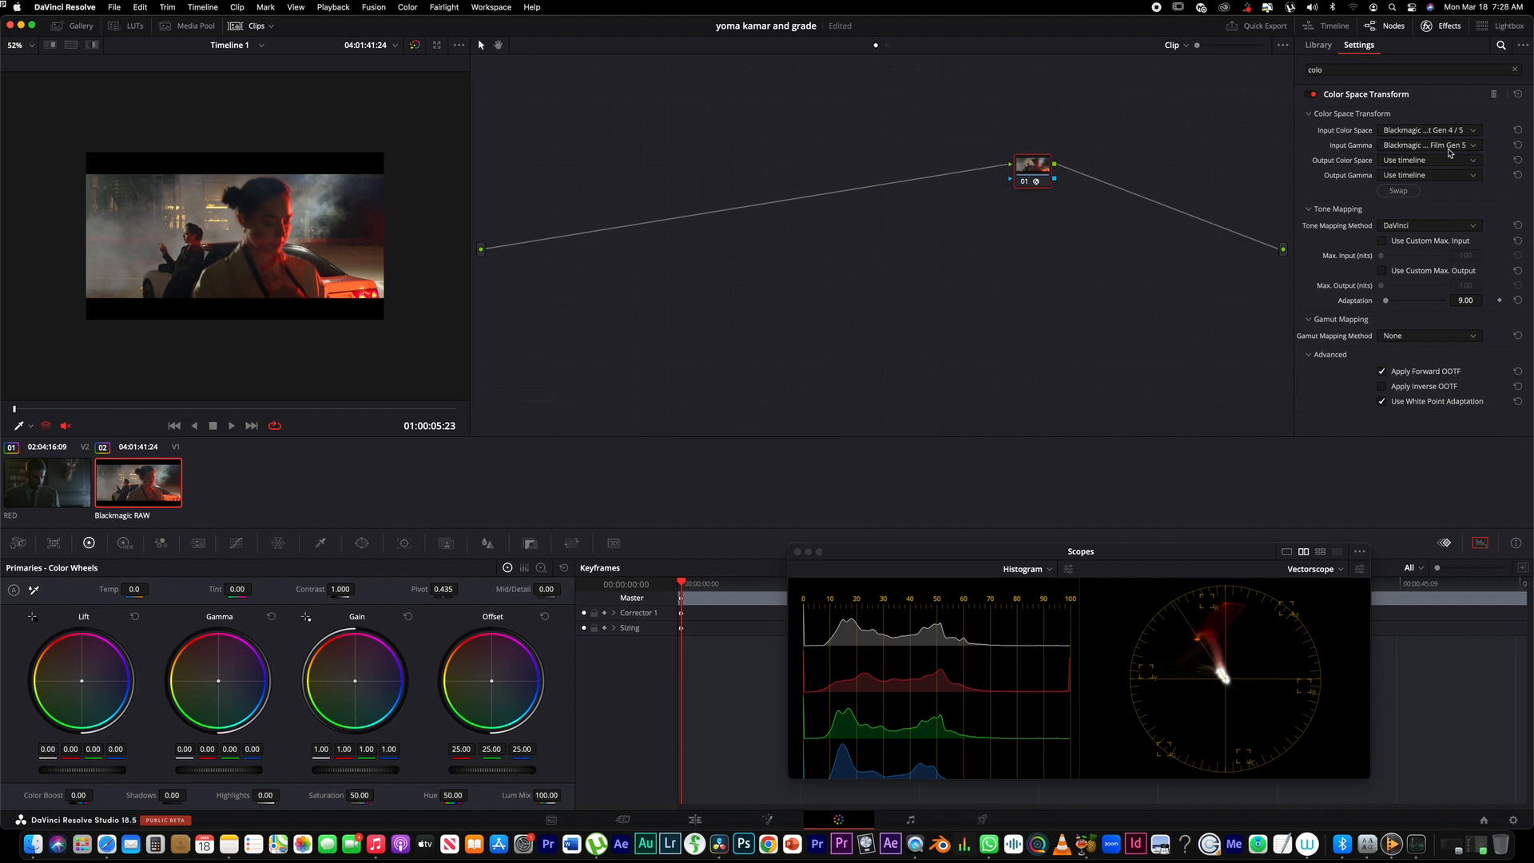
- Check the Blackmagic RAW clip's Camera Raw settings and scrub through the converted clip
click(18, 545)
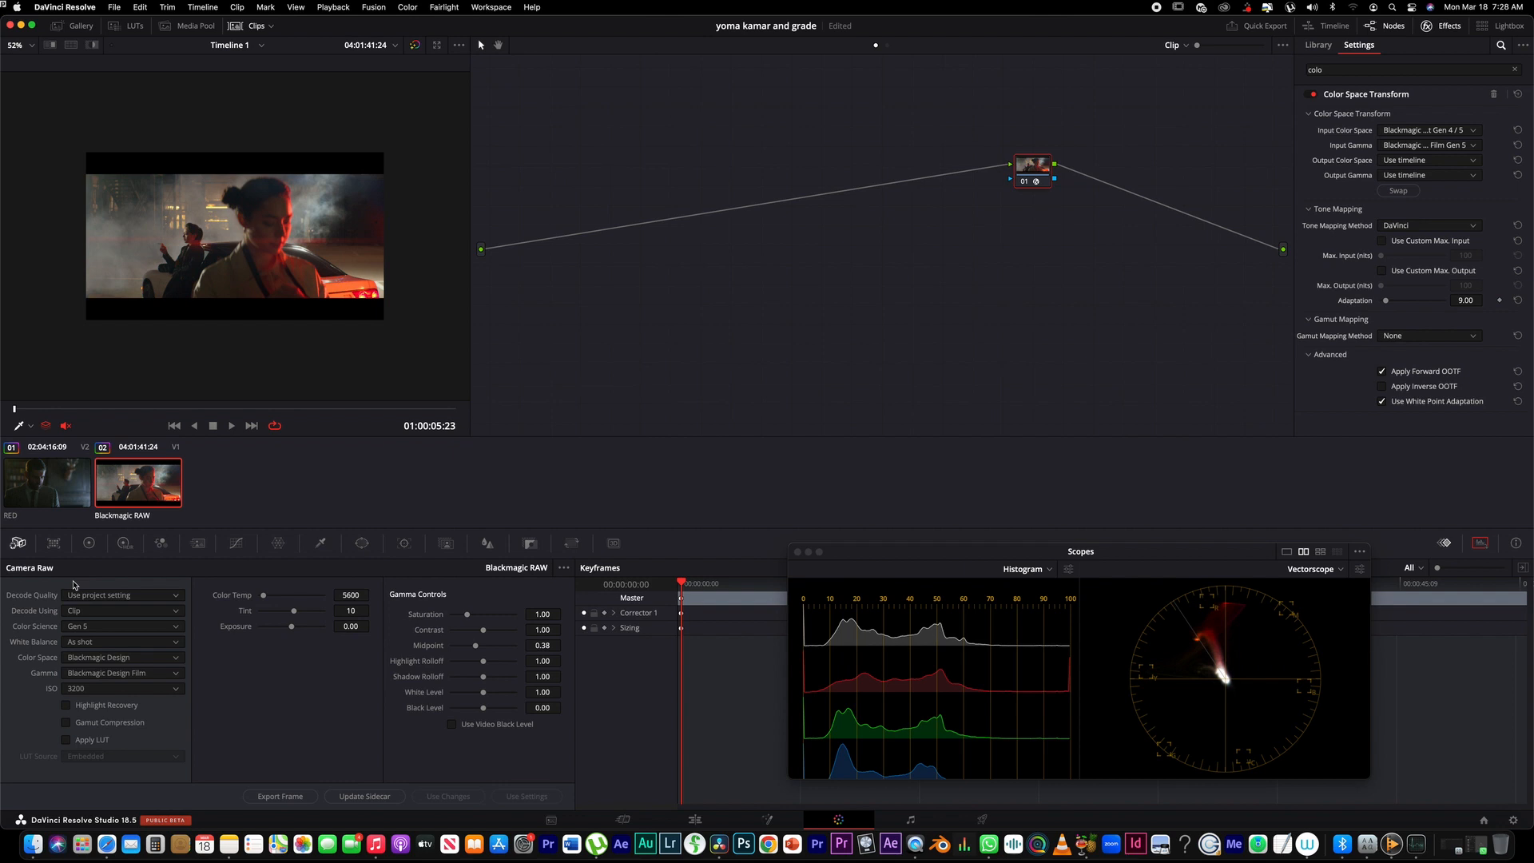
drag(137, 411, 289, 409)
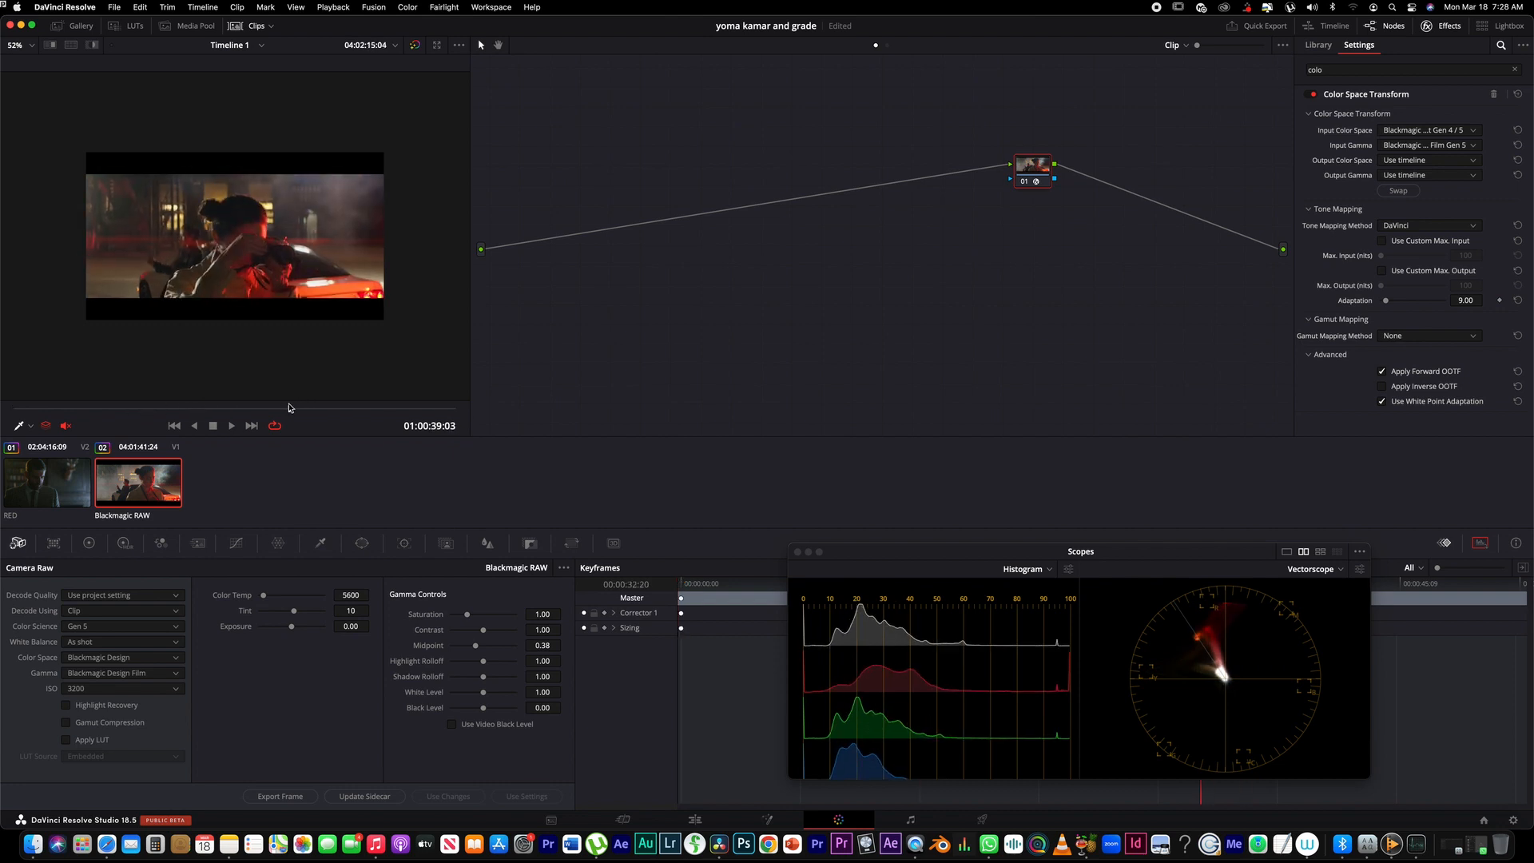
- Disable nodes 01 and 02 on the RED clip together and select its Color Space Transform node
click(36, 494)
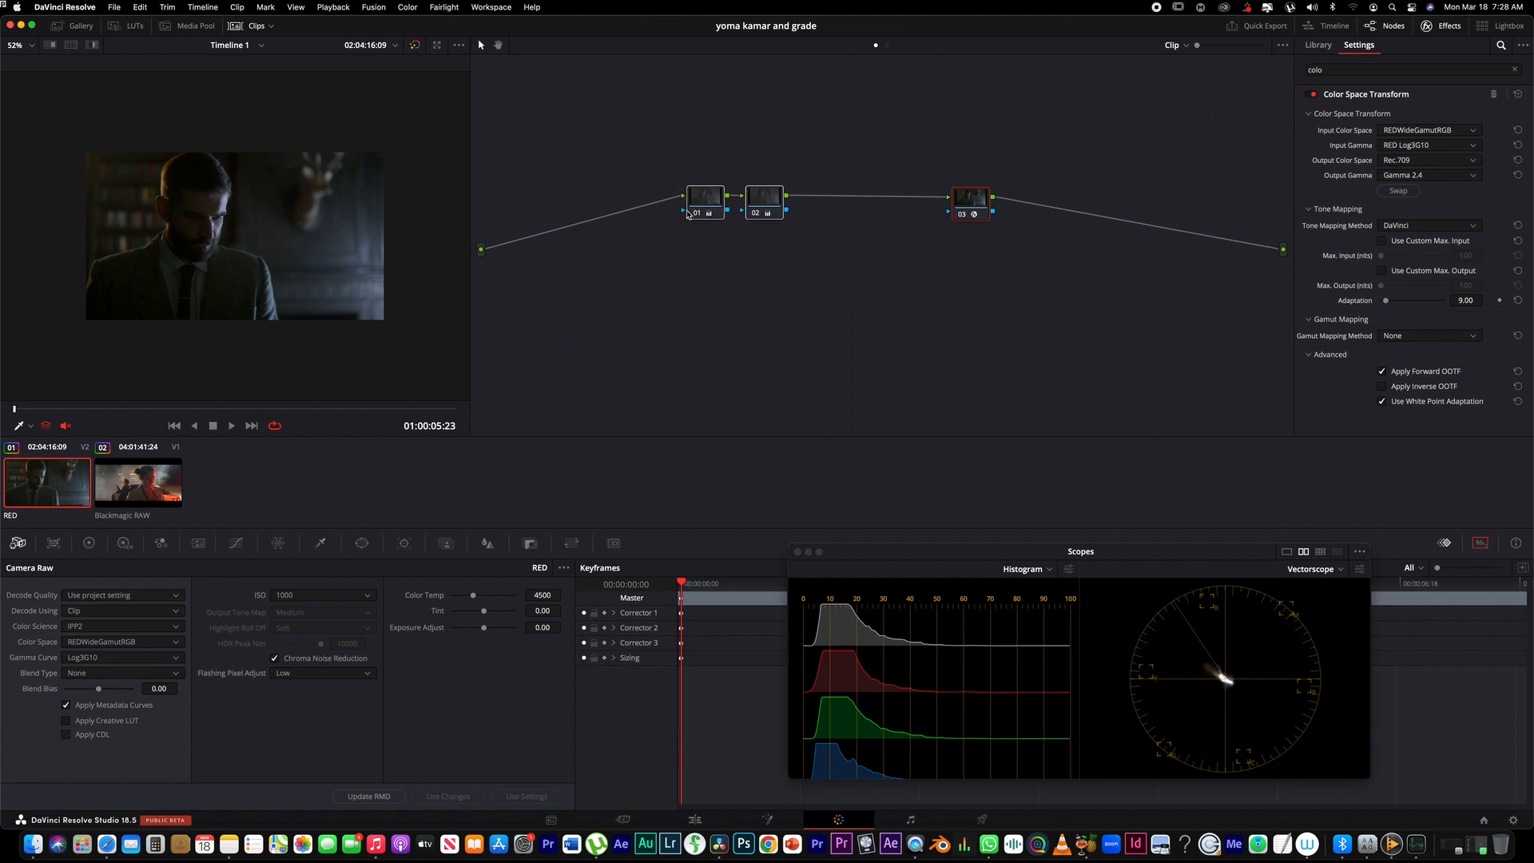
click(775, 204)
drag(831, 148, 649, 206)
key(ctrl+d)
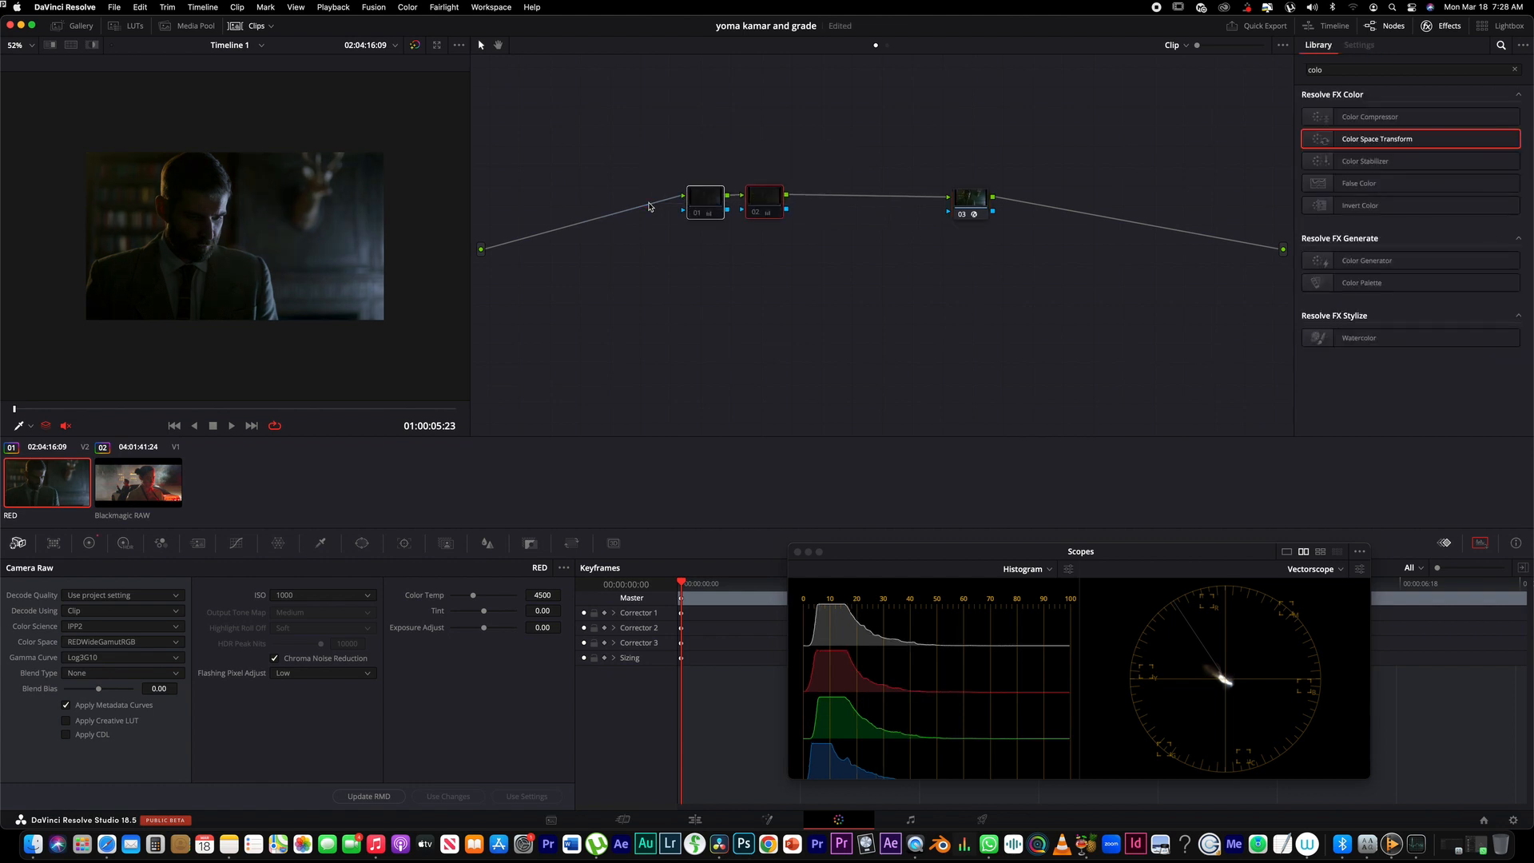
click(979, 200)
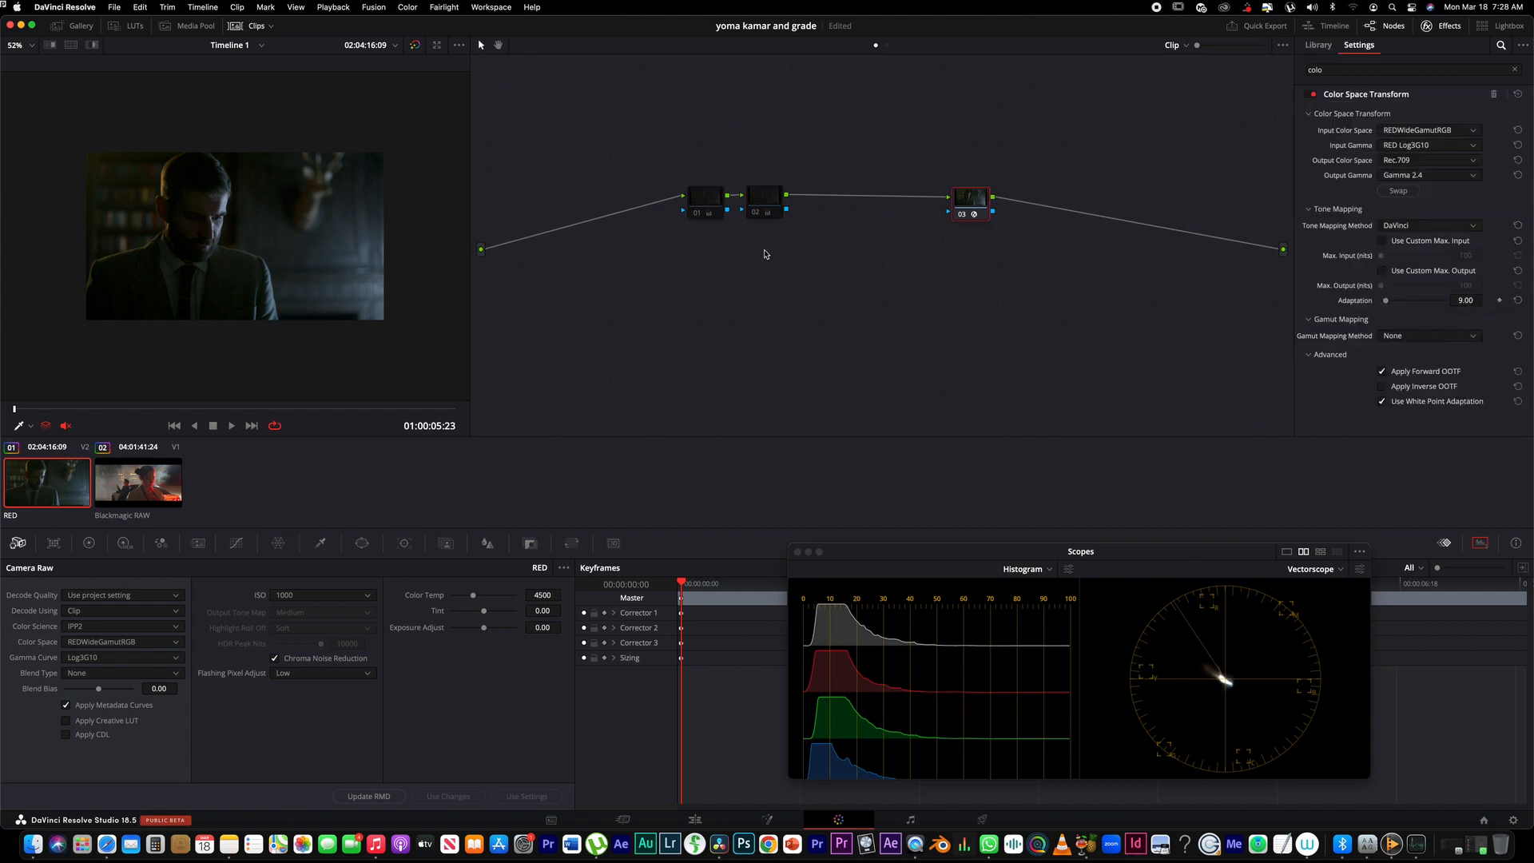
- Switch between the RED and Blackmagic RAW clips to compare their converted images
click(156, 489)
click(33, 488)
click(108, 492)
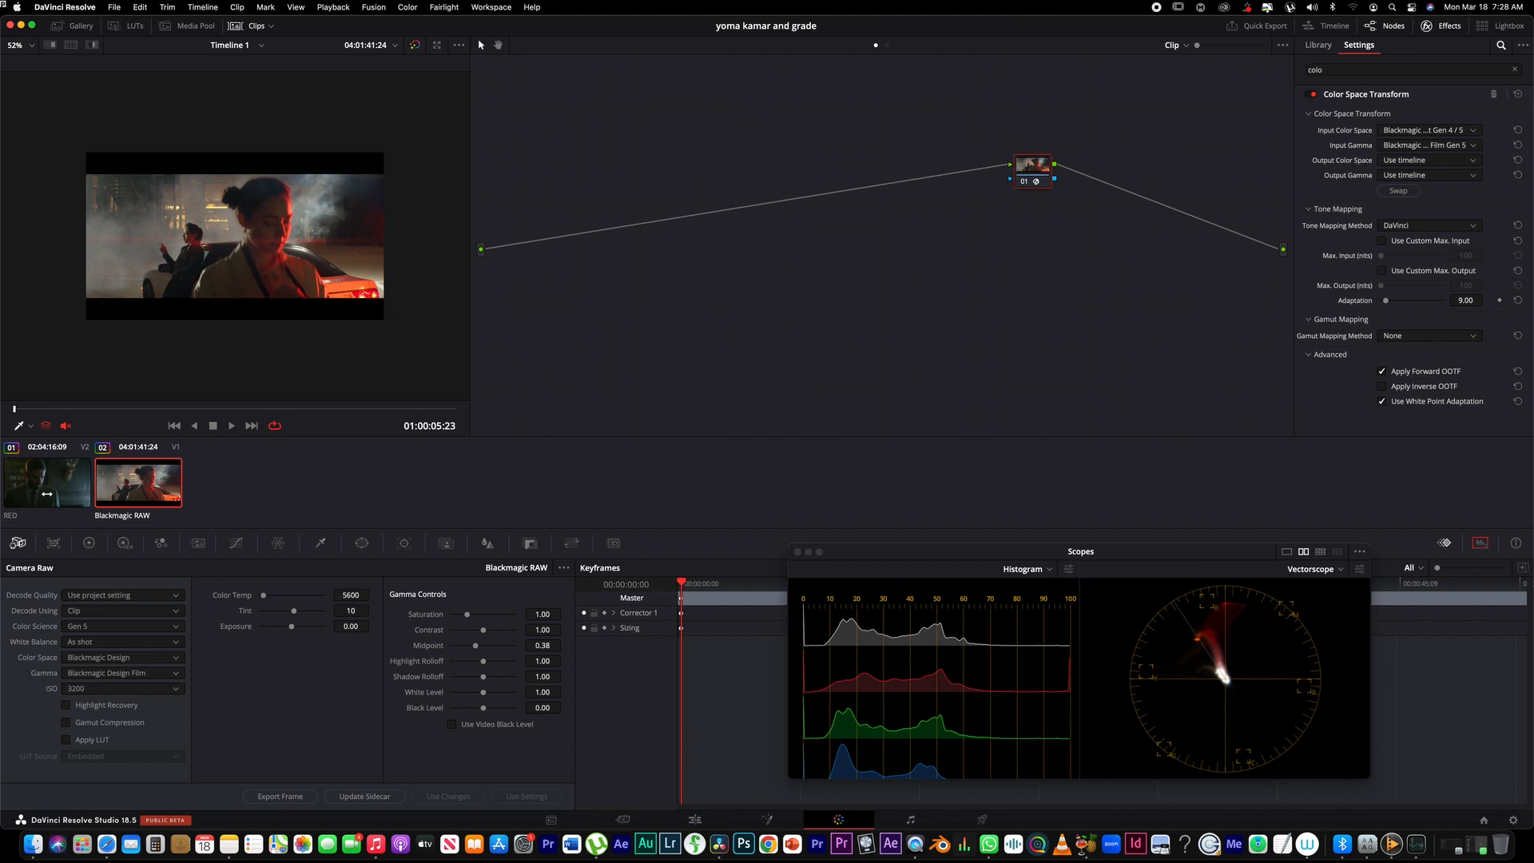
- Compare the converted RED and Blackmagic RAW images, and bypass all grades to view the Blackmagic RAW clip's log image
click(75, 489)
click(120, 487)
click(67, 487)
click(123, 485)
click(73, 485)
click(120, 489)
click(415, 46)
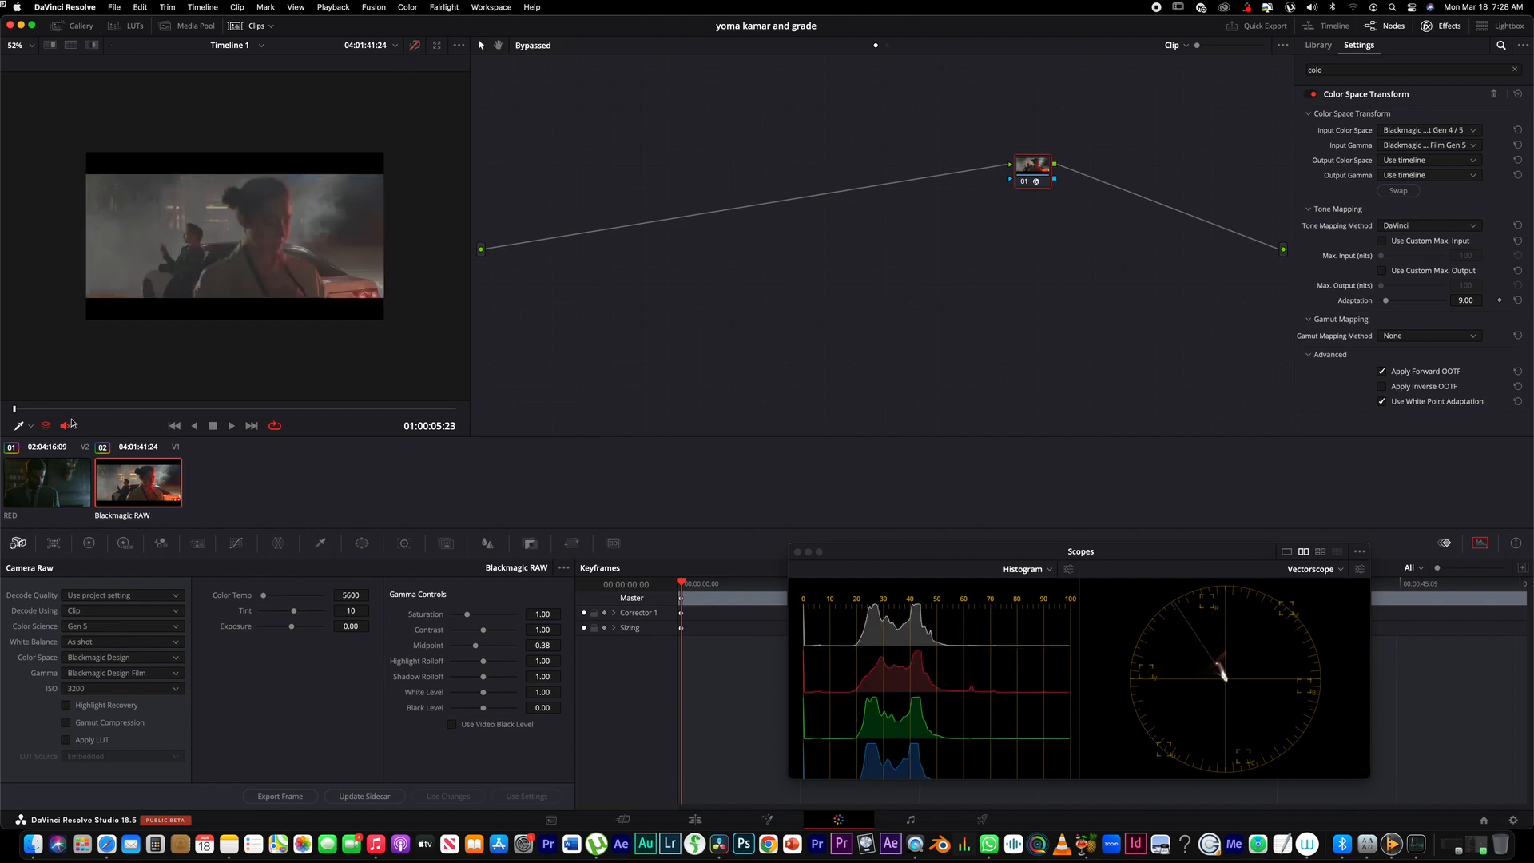
- Go back and forth between the RED and Blackmagic RAW clips to compare how closely their converted looks match
click(55, 479)
click(156, 477)
click(62, 489)
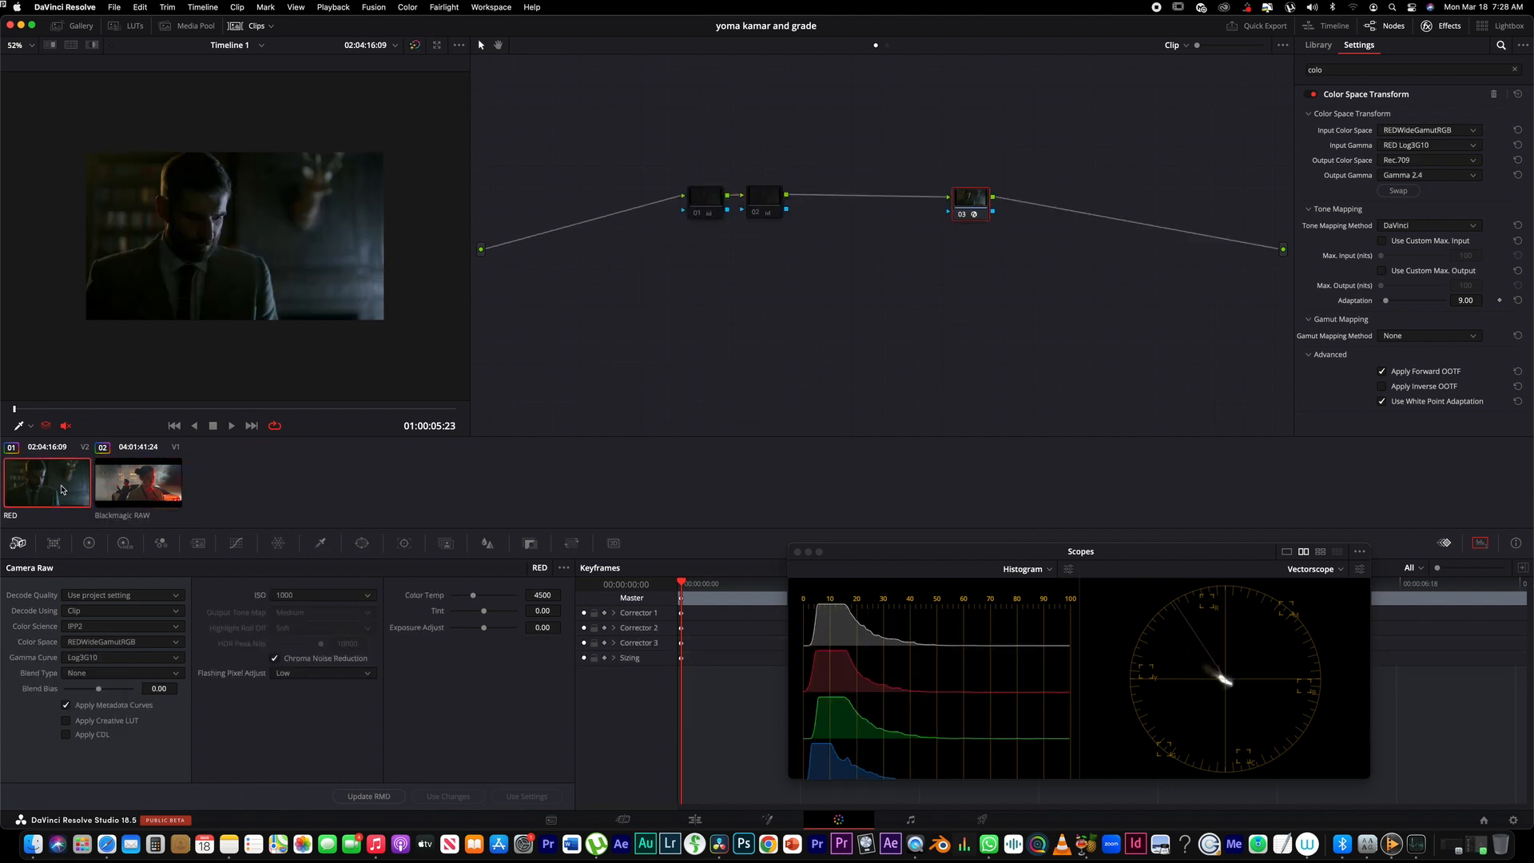
click(134, 484)
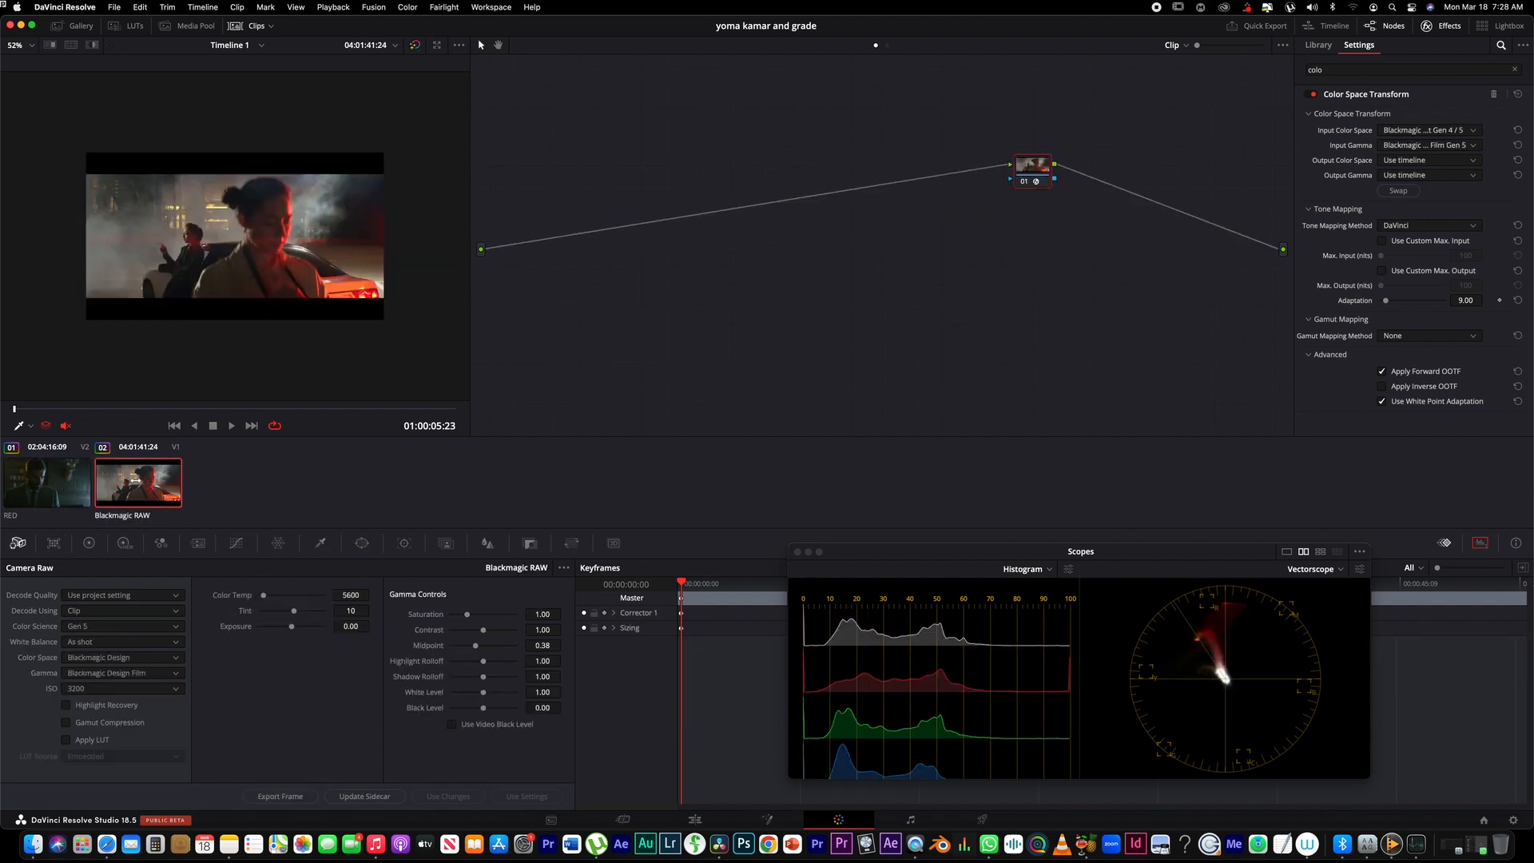
click(40, 484)
click(163, 489)
- On the RED clip, re-enable correction nodes 01 and 02 that sit before the Color Space Transform node
click(59, 475)
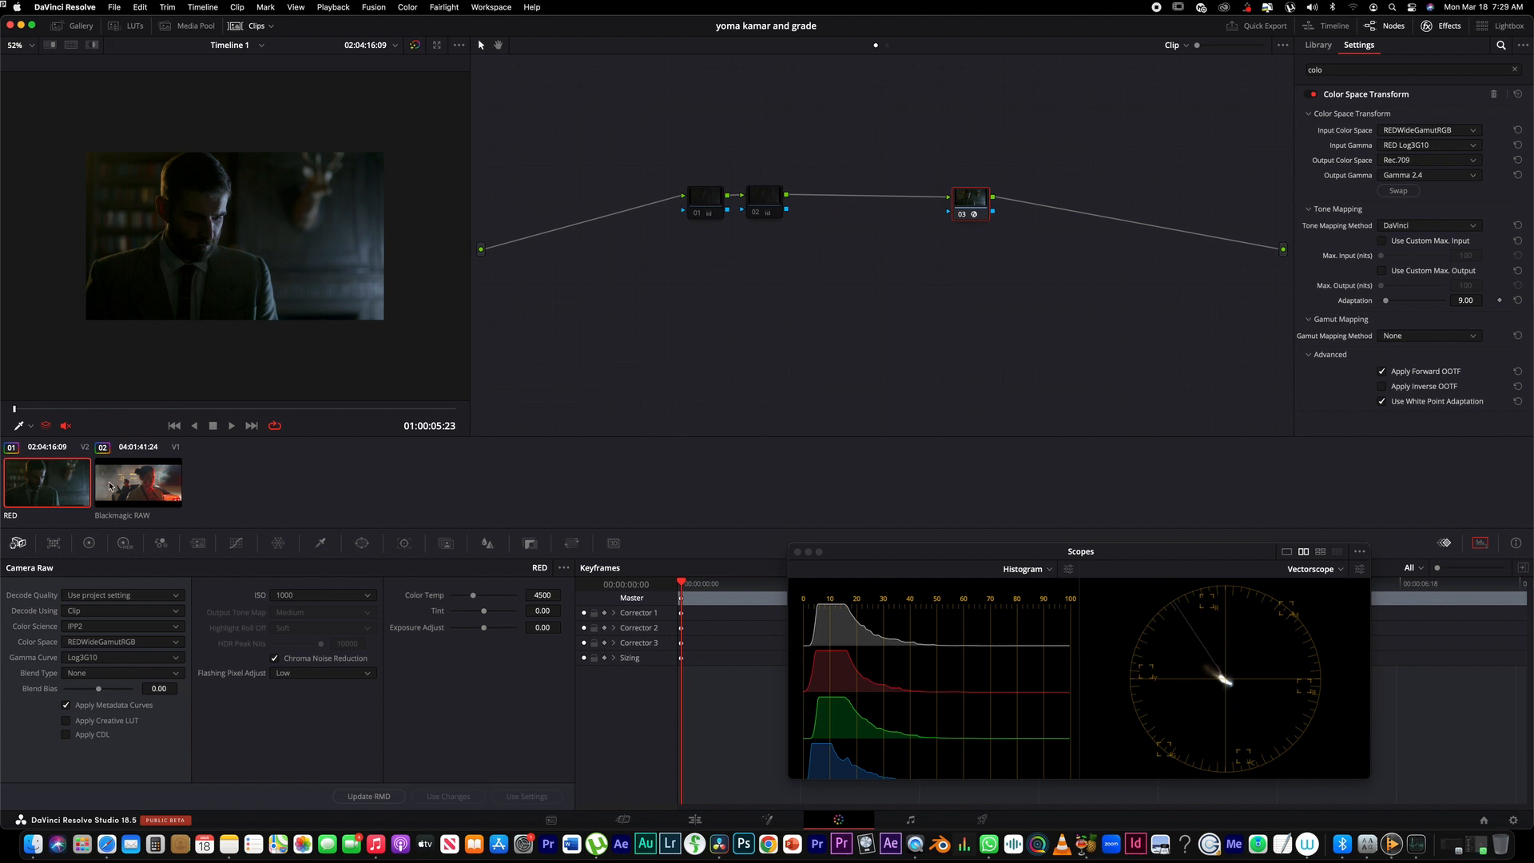
click(765, 199)
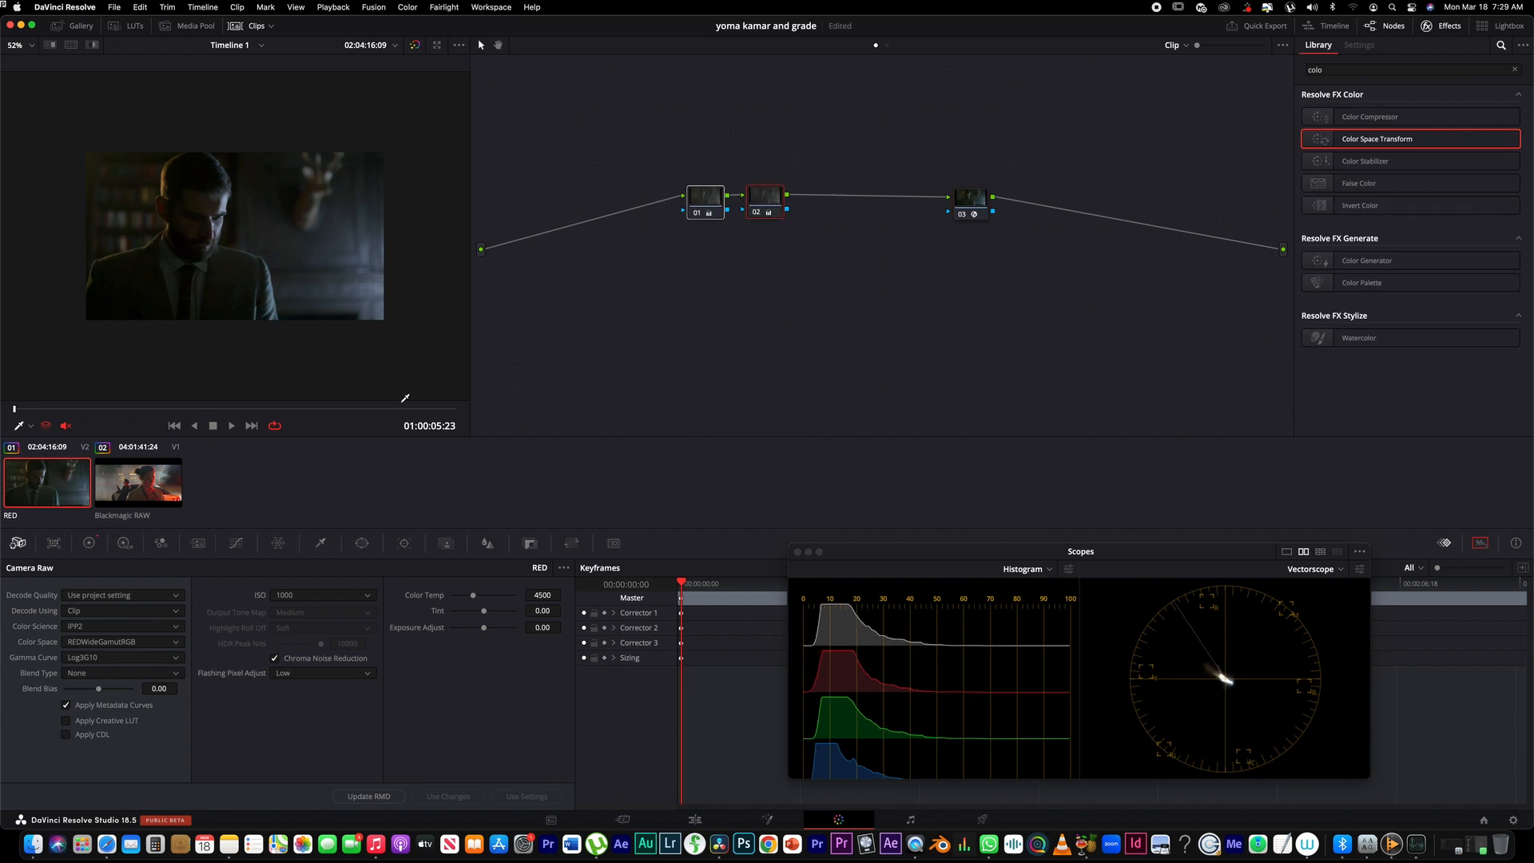
- On the Blackmagic RAW clip, add a serial node before the Color Space Transform node and place it ahead of the transform
click(157, 479)
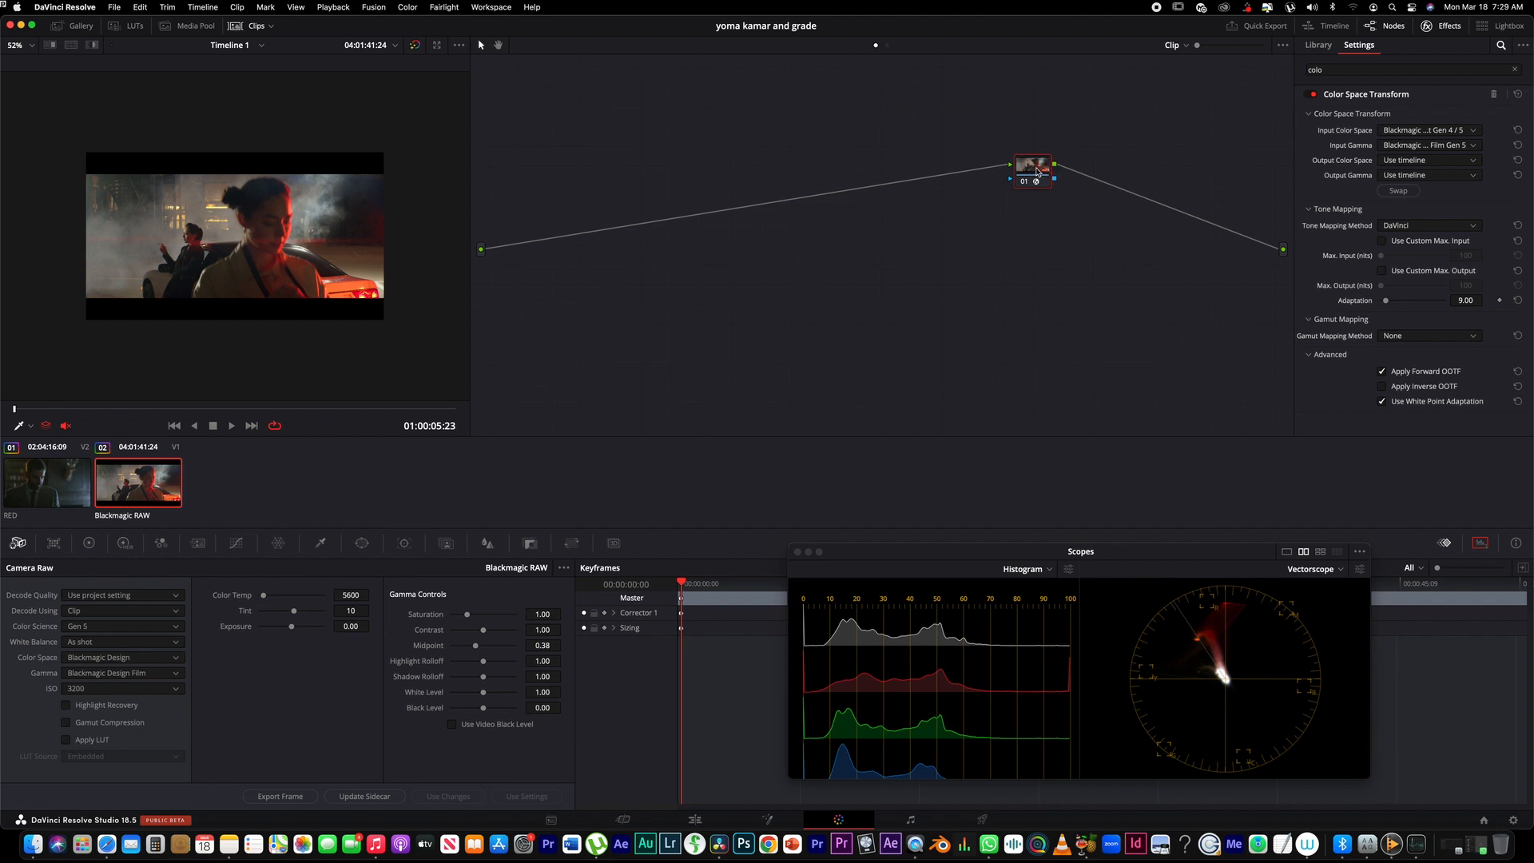
key(shift+s)
drag(1032, 215, 859, 221)
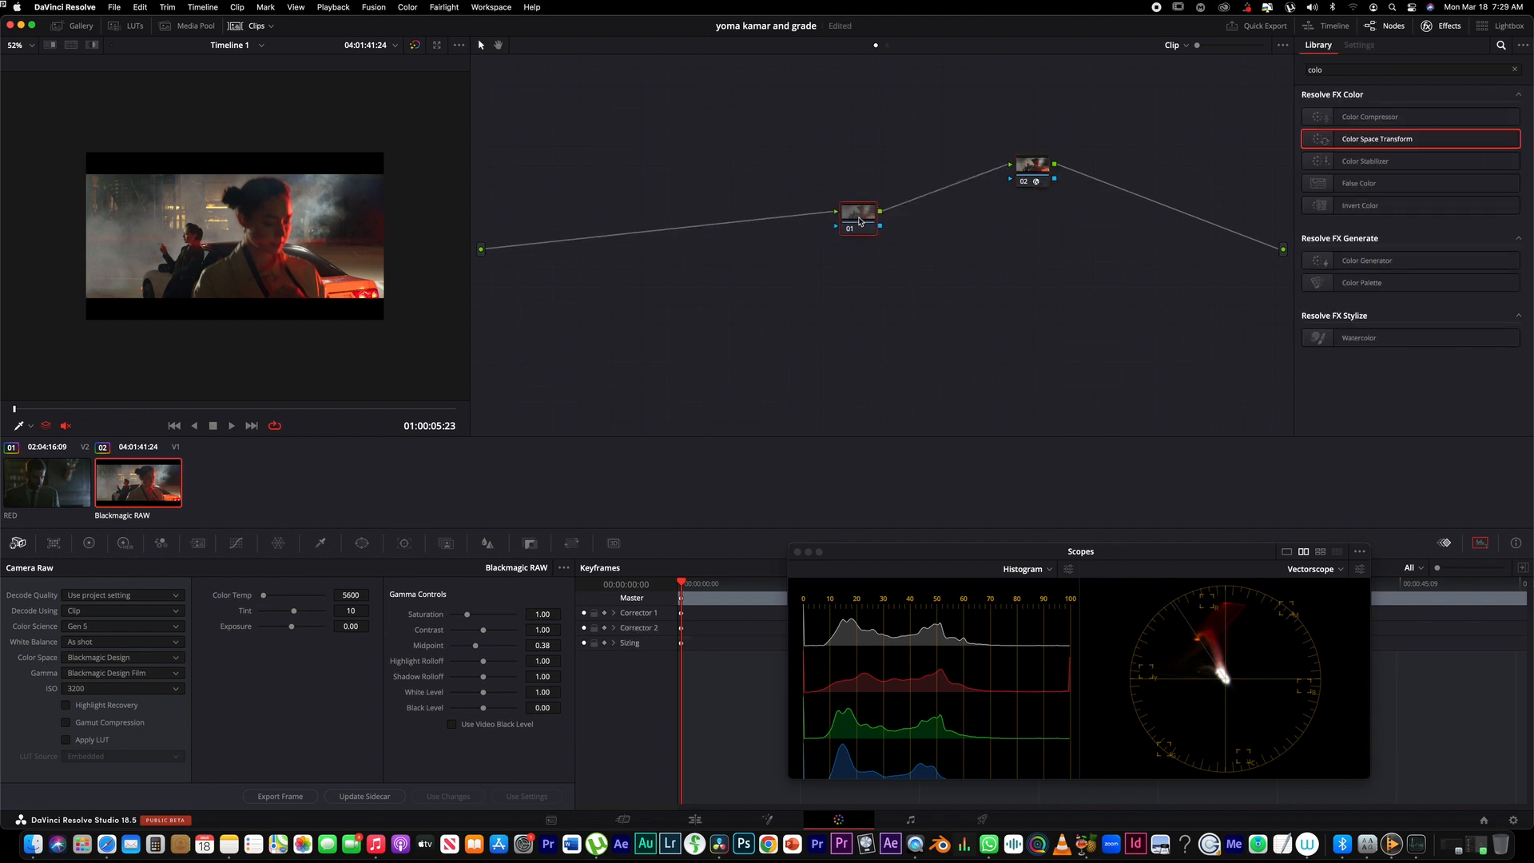
- Shift the new node 01's Offset color balance to about 24.49, 24.69, 24.37, and toggle the node to check the correction
click(89, 544)
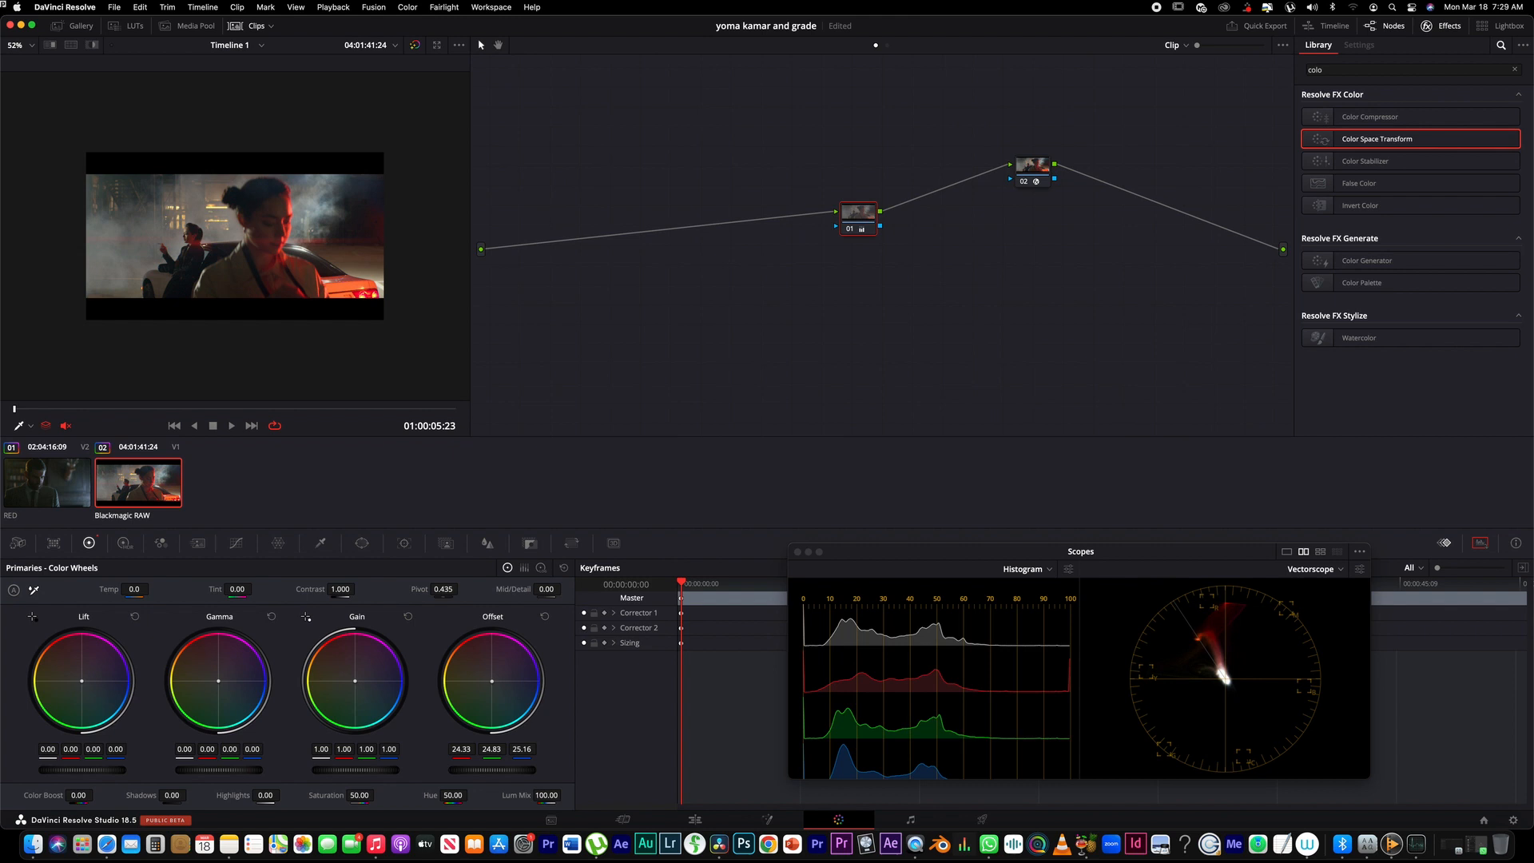
drag(492, 682, 488, 680)
click(849, 231)
click(850, 231)
- Line up the Blackmagic RAW clip's transform node with node 01 and compare the corrected image with the RED clip
drag(1031, 163, 1034, 201)
click(46, 485)
click(164, 493)
click(68, 492)
click(144, 493)
click(68, 492)
click(149, 496)
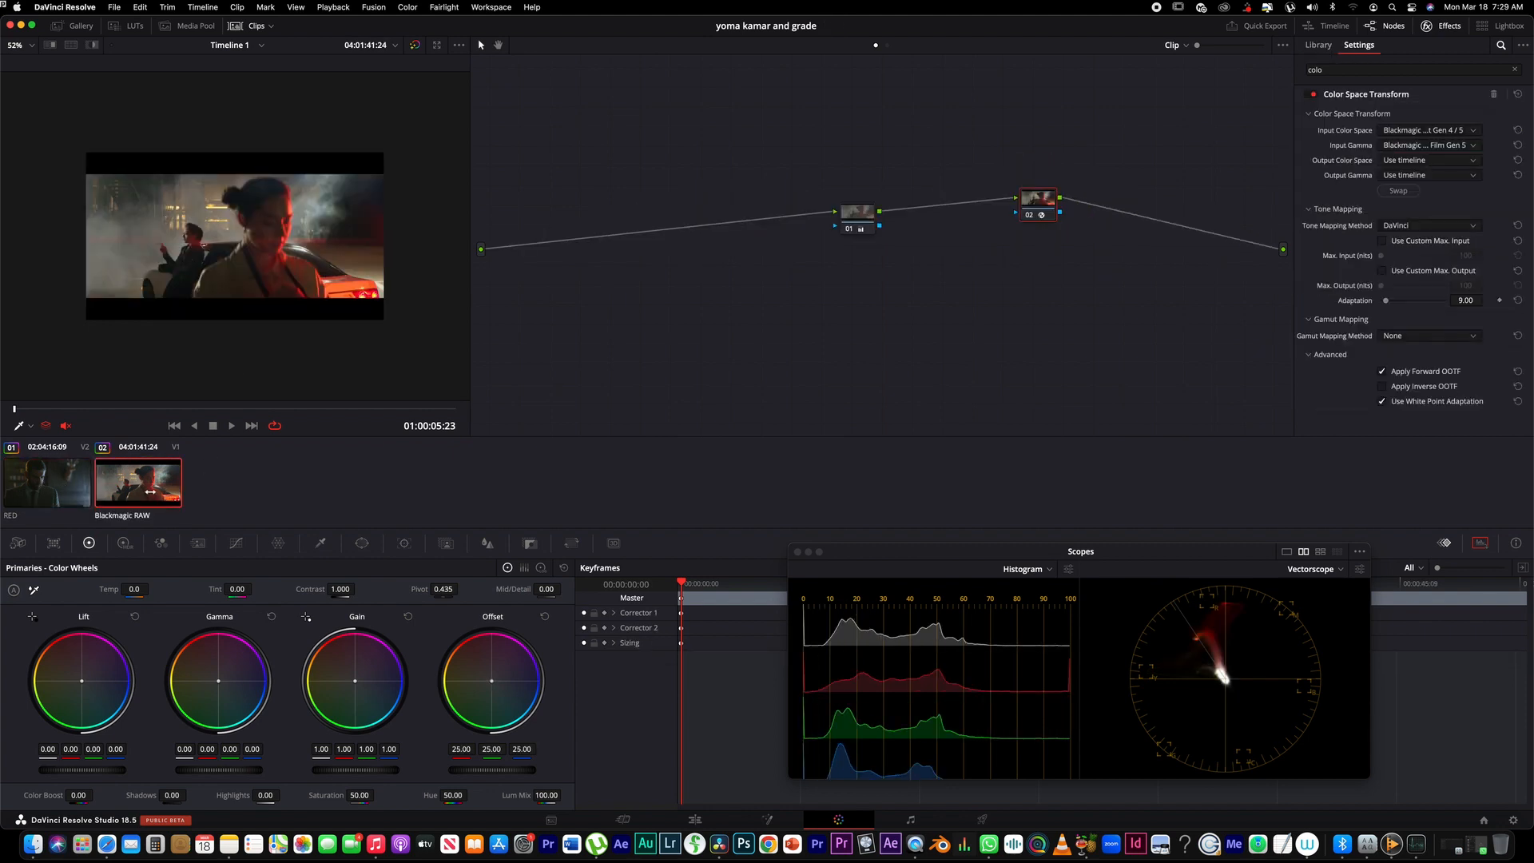
click(56, 494)
click(132, 485)
- Move node 01 close to the transform node and scrub through the Blackmagic RAW clip to check the result
drag(848, 218, 942, 206)
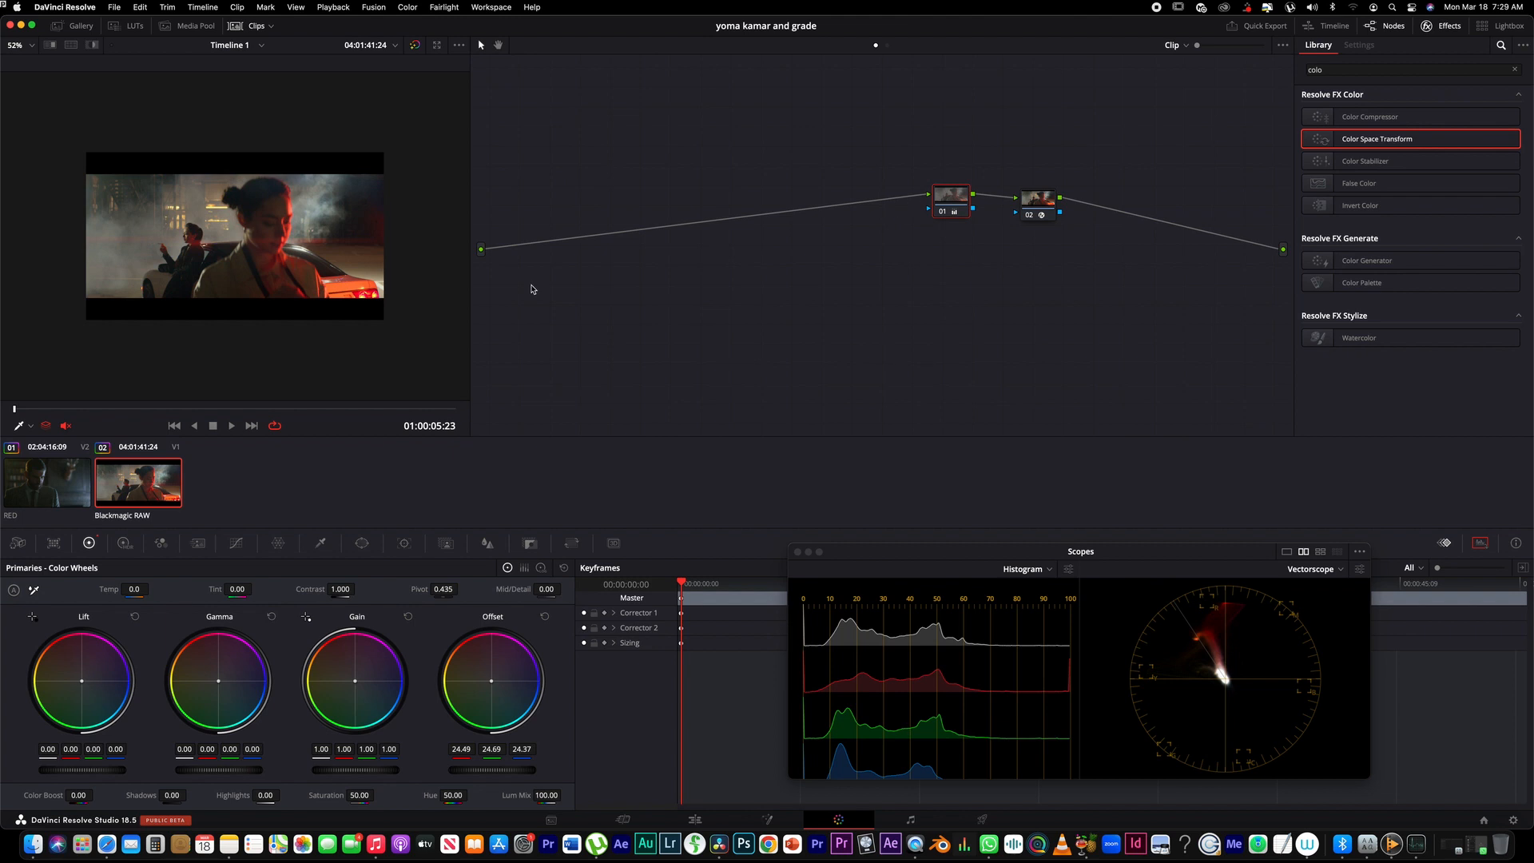
drag(96, 409, 310, 409)
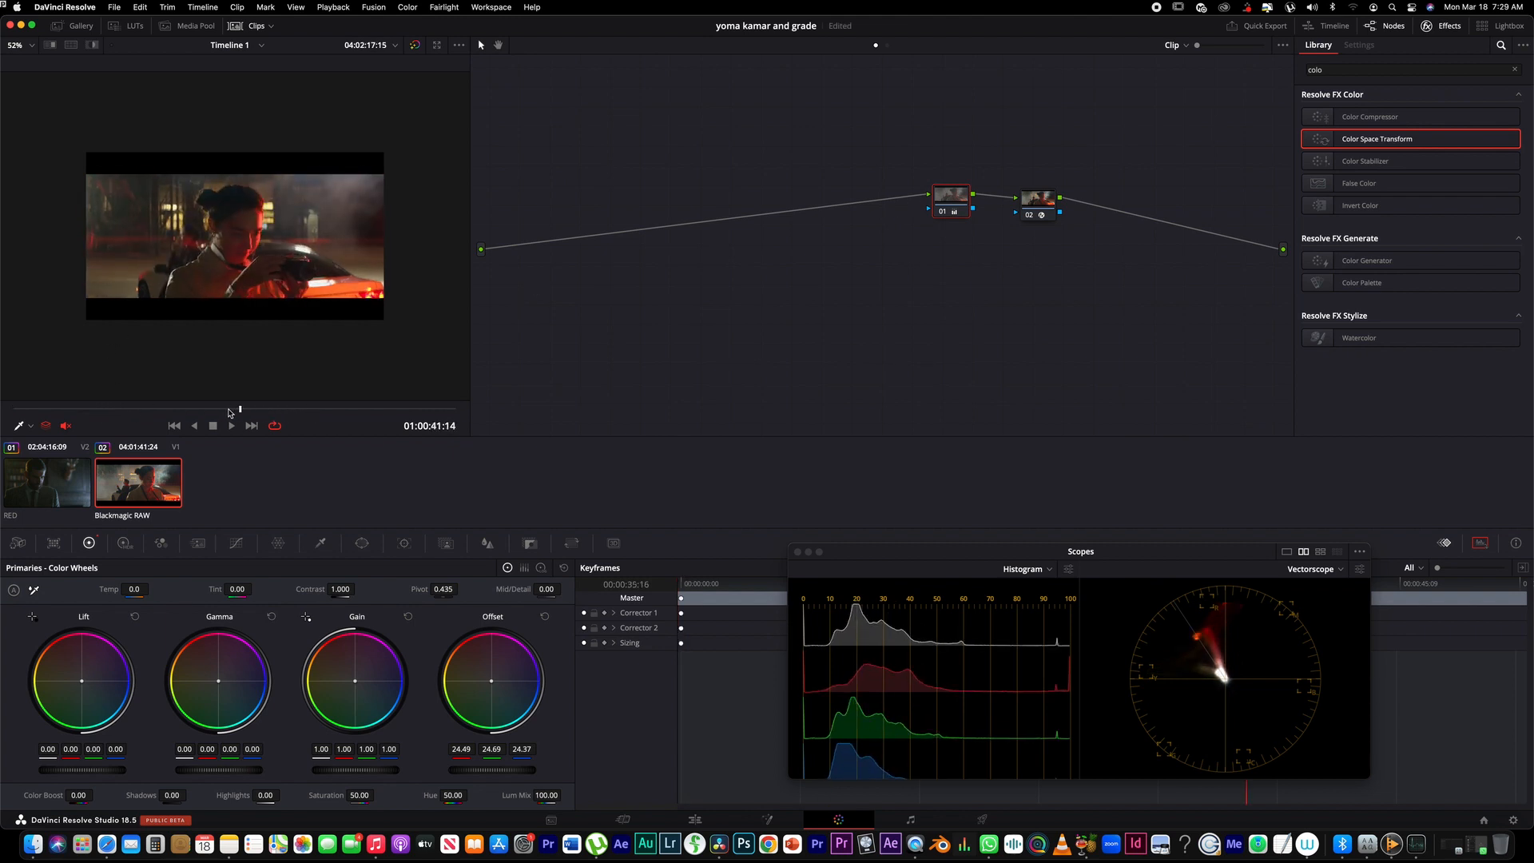
- Compare the two finished clips once more and return to the RED clip
click(51, 495)
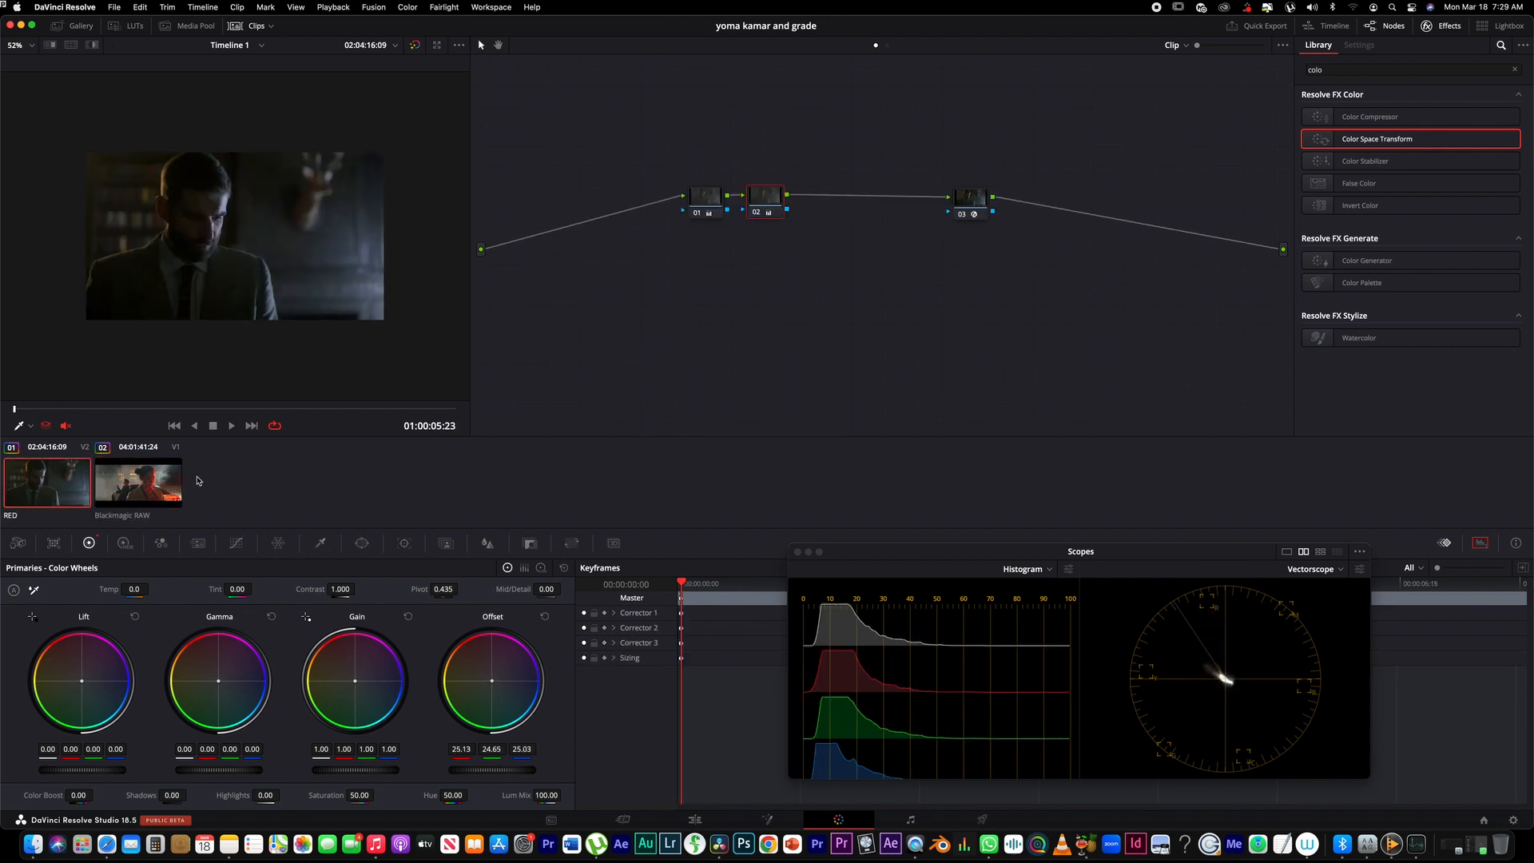
click(162, 485)
click(53, 484)
click(1207, 173)
click(1259, 183)
click(1213, 174)
click(1218, 220)
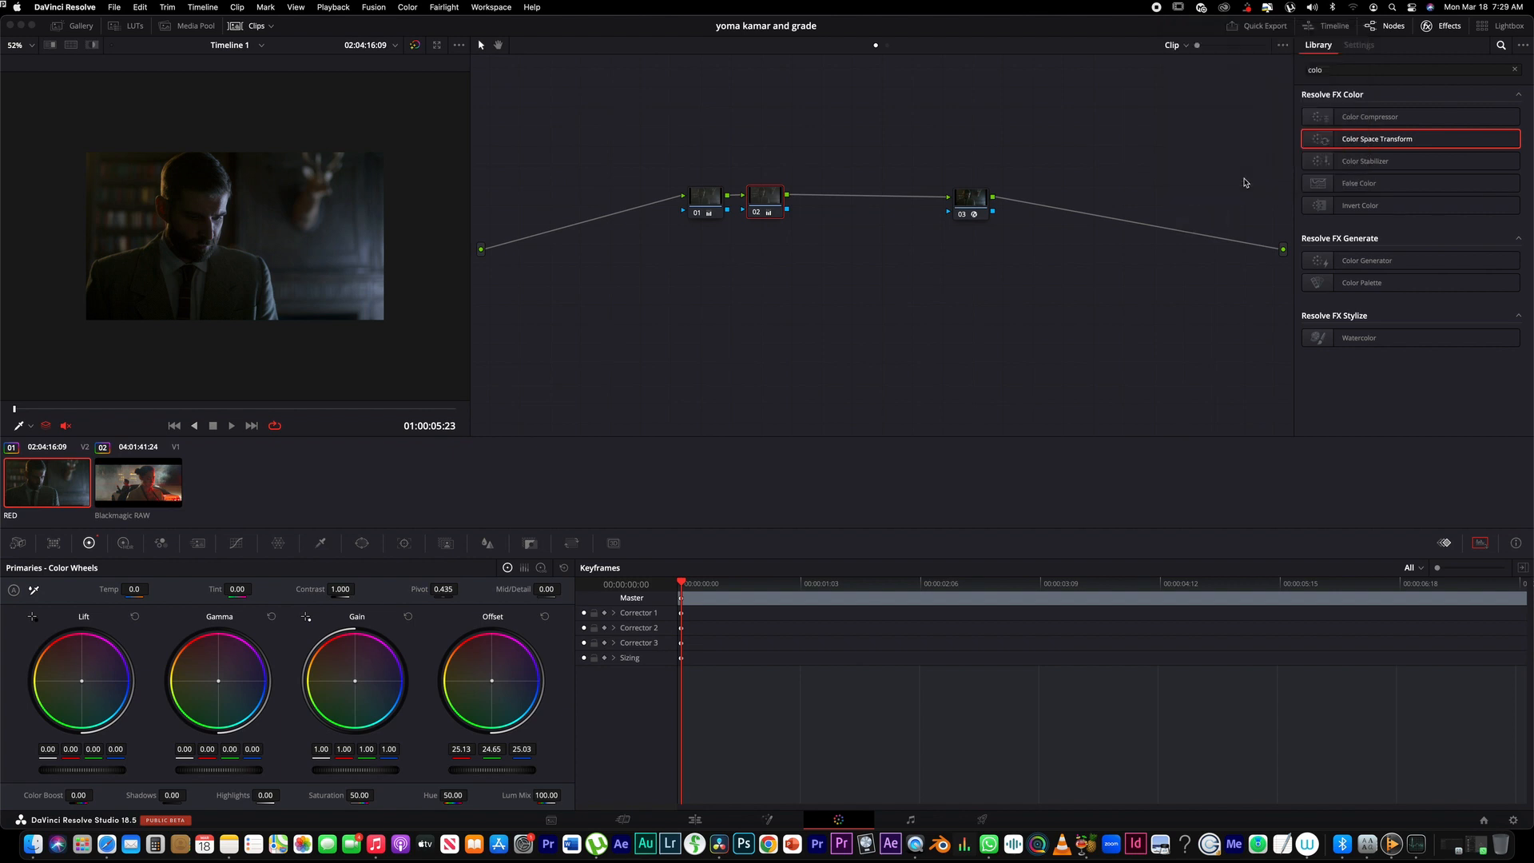
- Bring back the scopes window and move the RED clip's three nodes toward the graph output, keeping the Color Space Transform node last
key(super+shift+w)
drag(971, 198, 1021, 202)
click(763, 198)
drag(763, 198, 867, 206)
drag(707, 203, 797, 209)
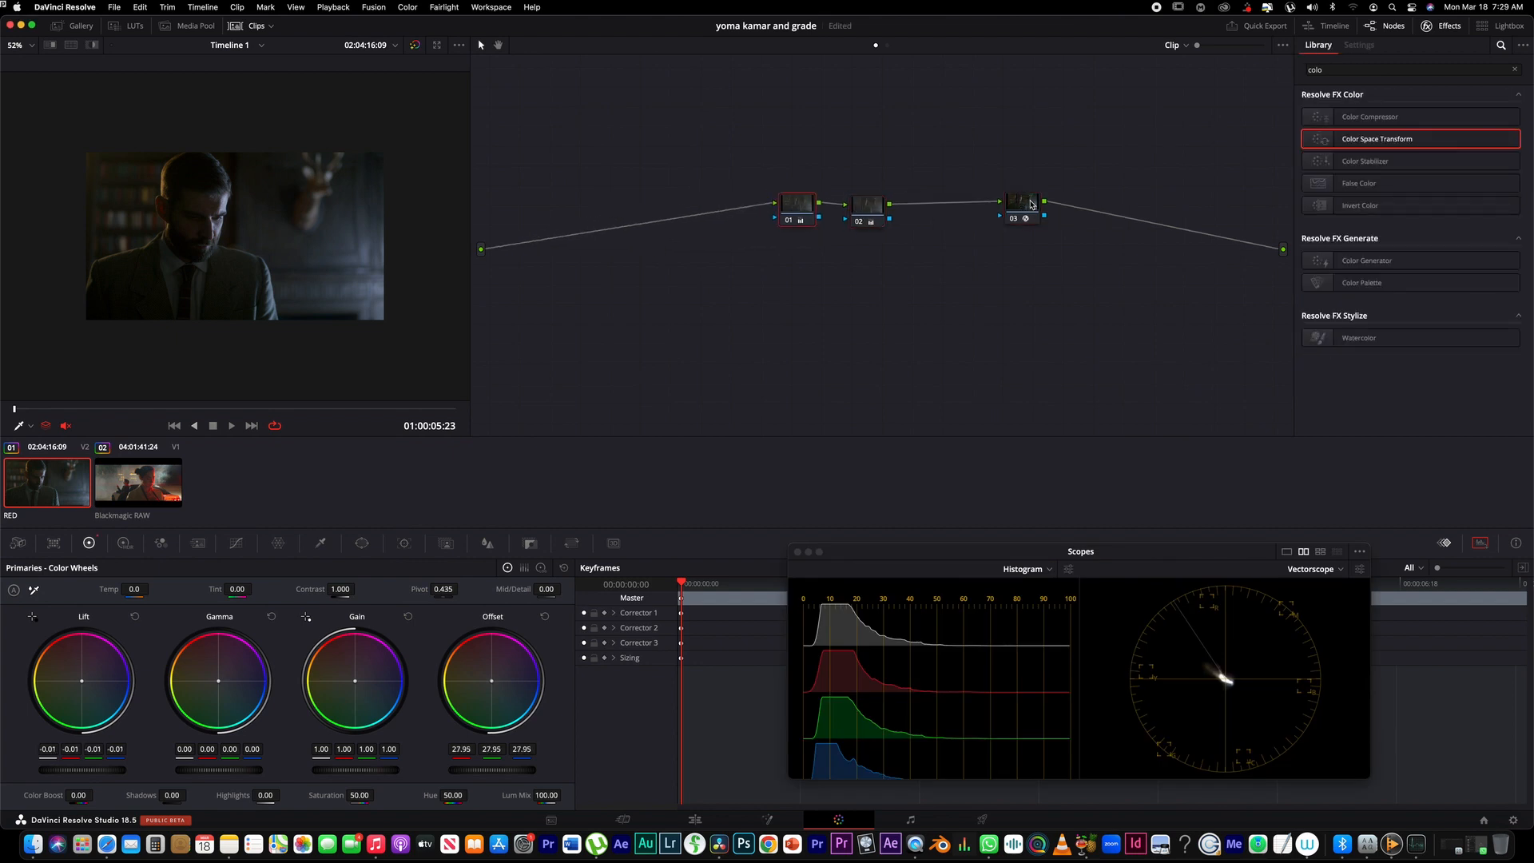
drag(1031, 202, 1153, 193)
drag(868, 208, 952, 211)
drag(806, 208, 1039, 199)
drag(895, 215, 1118, 192)
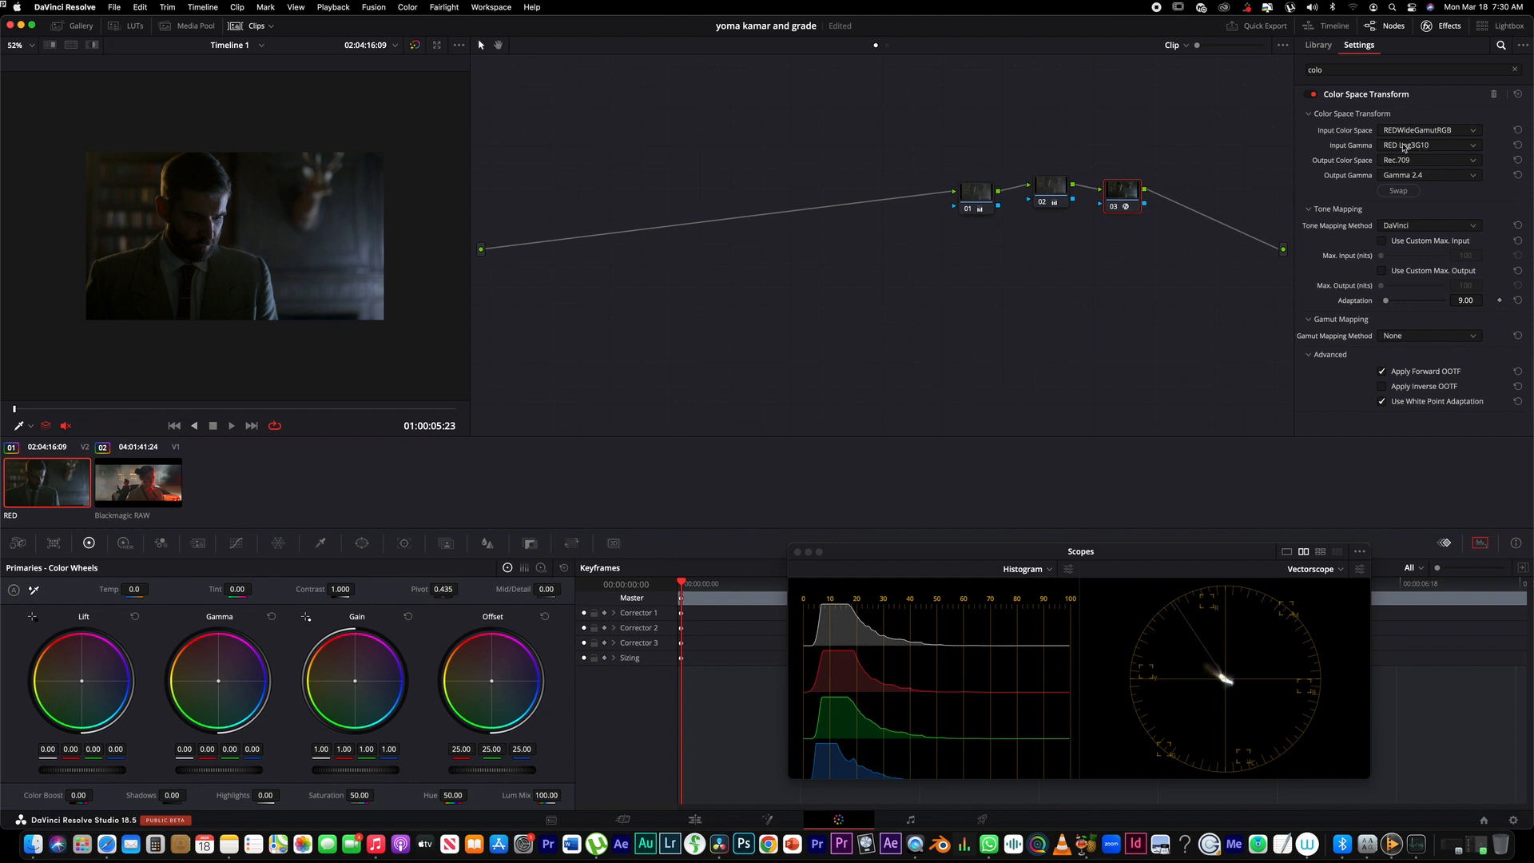
drag(1111, 192, 1198, 196)
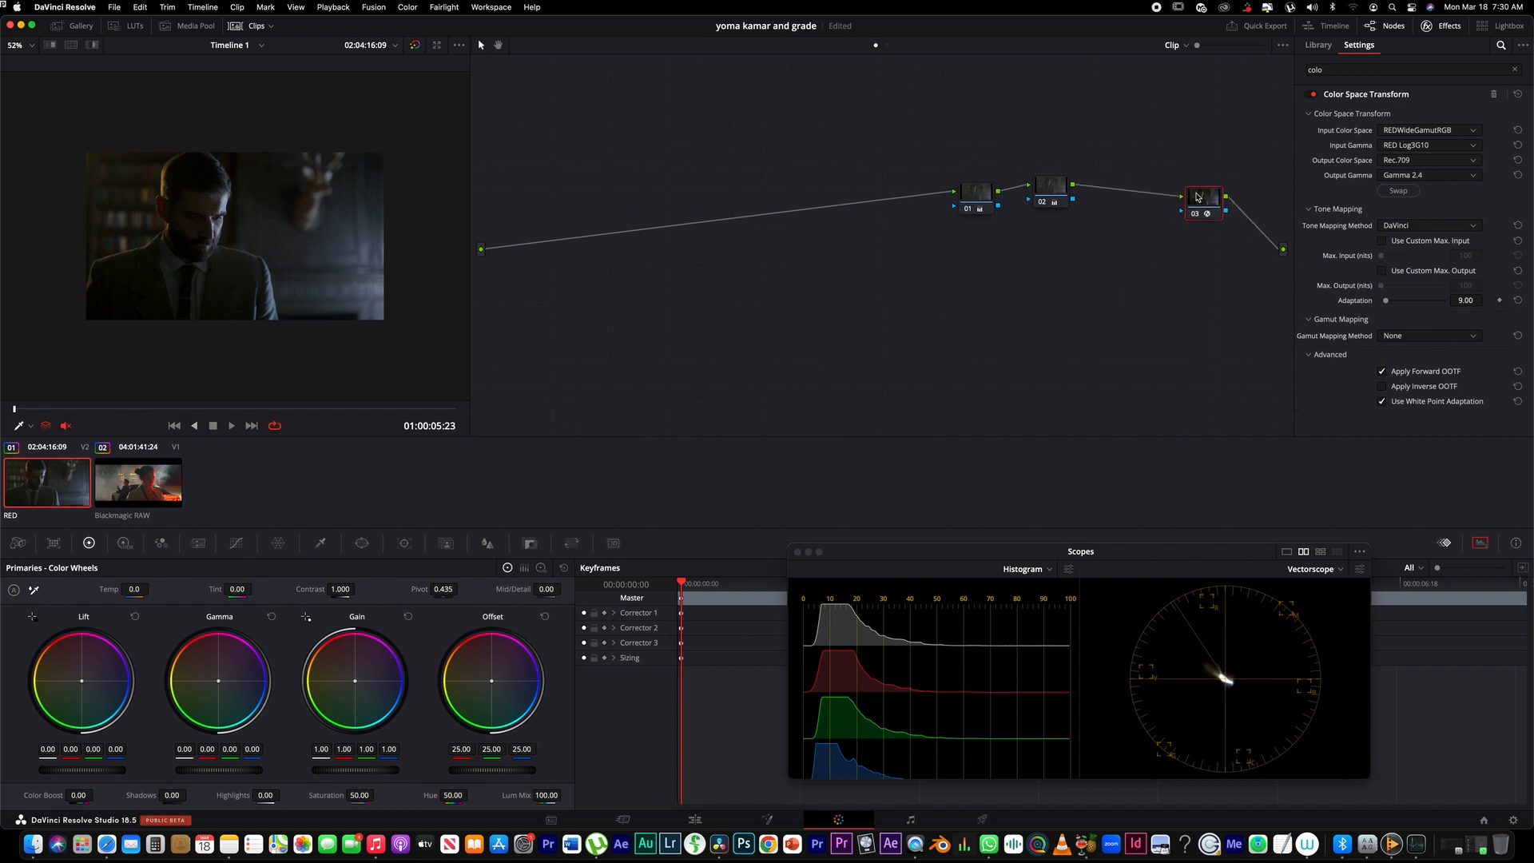